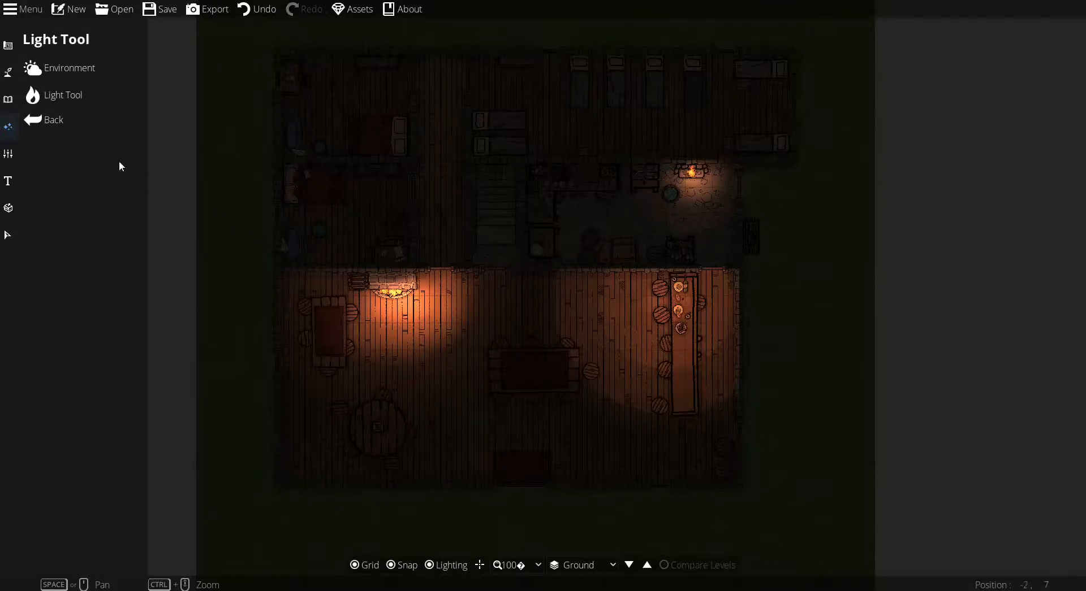
- Open the inn map, discarding the unsaved changes, and turn off the grid and snapping
left_click(116, 18)
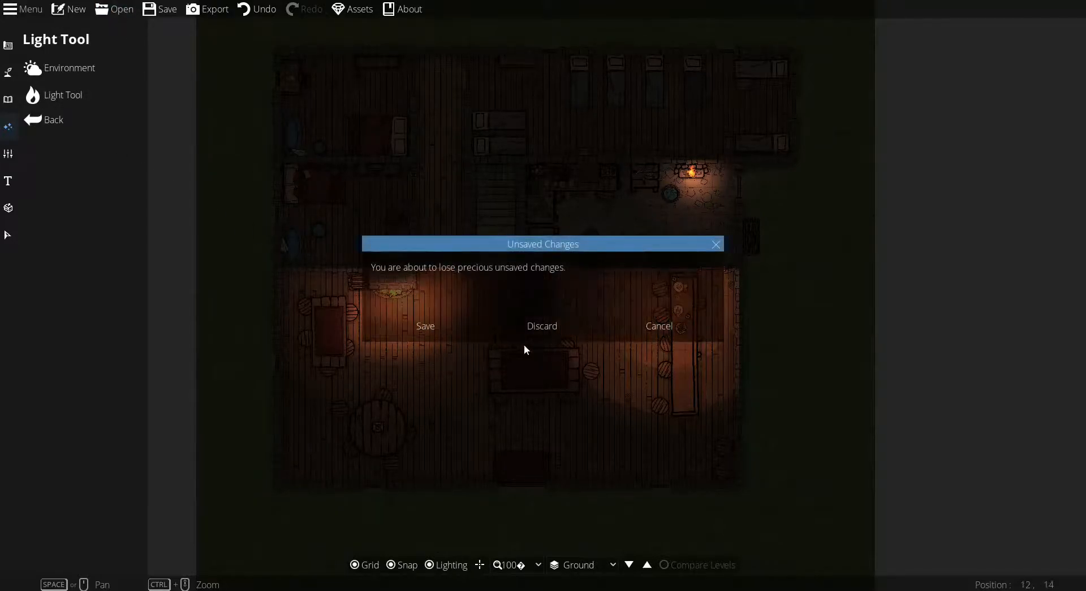
left_click(544, 328)
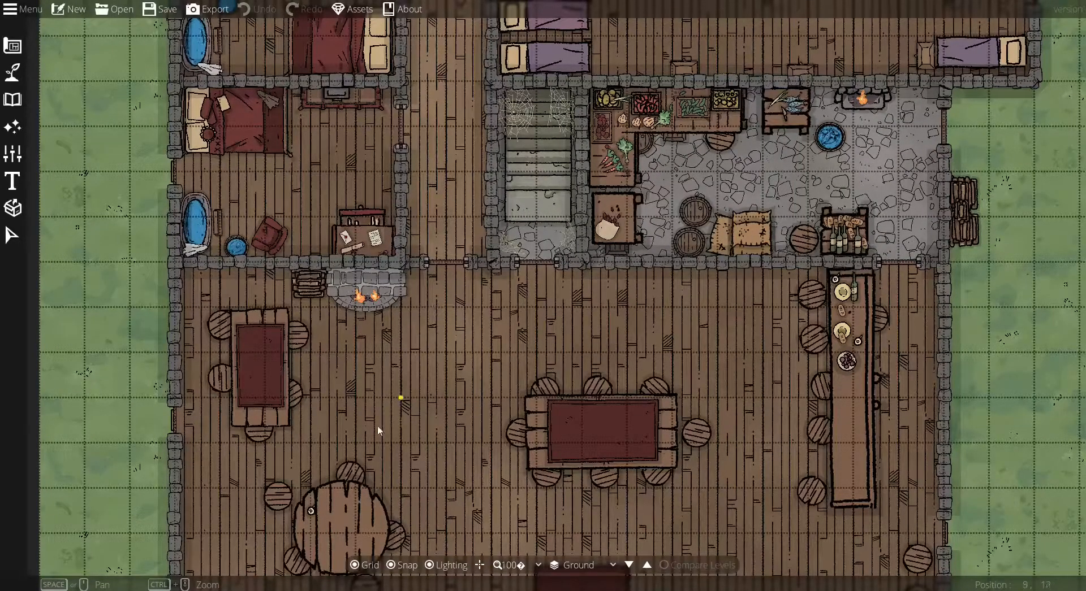
left_click(369, 566)
left_click(391, 565)
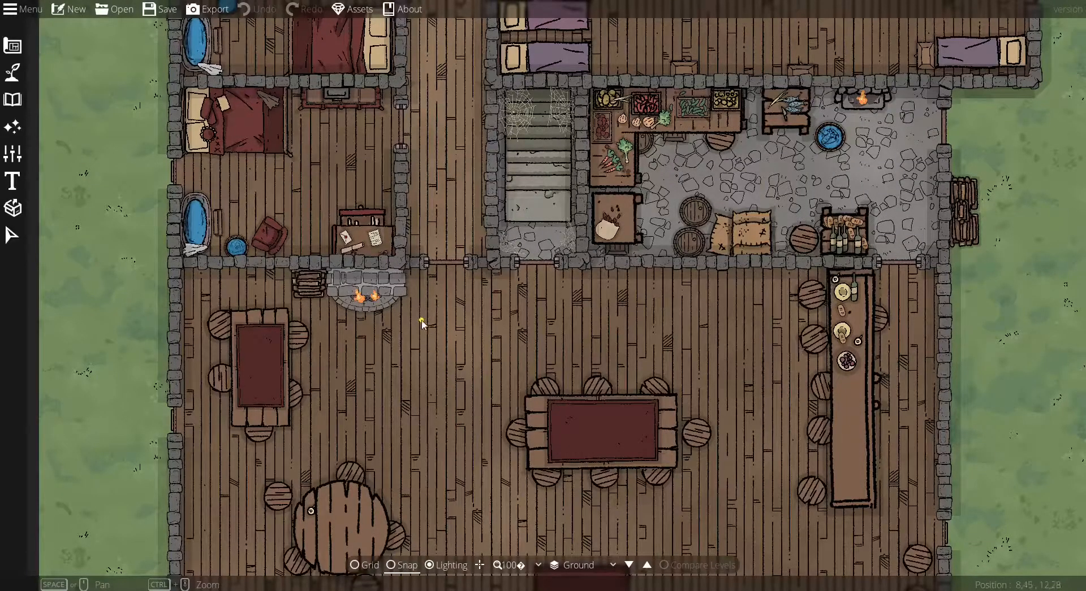
- Duplicate the main room's fireplace and place the copy, rotated 180 degrees, over the upper part of the original
scroll(394, 314, "up", 3)
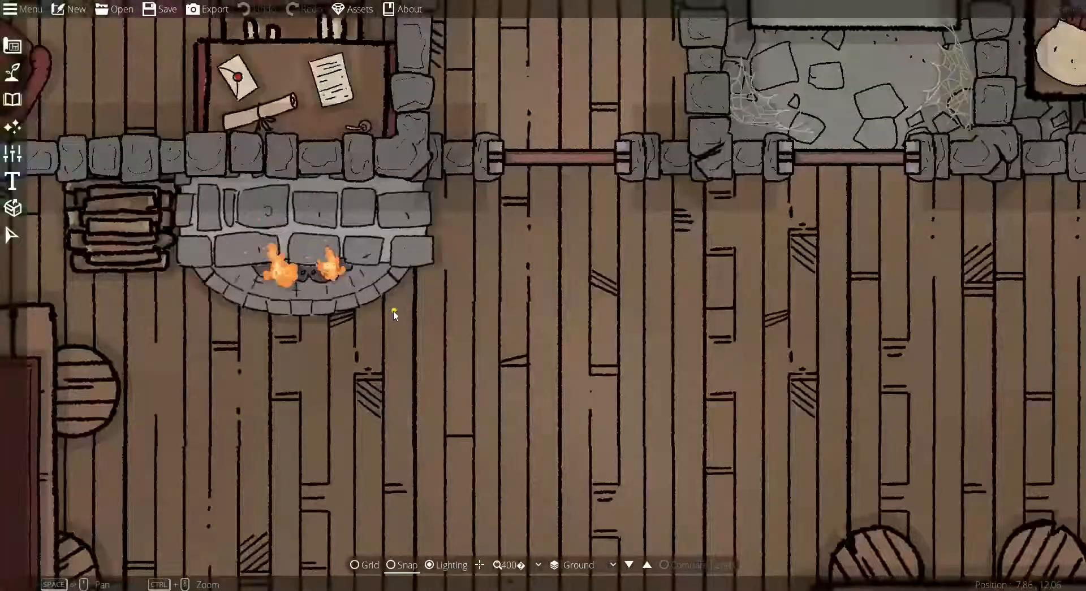
scroll(492, 339, "down", 1)
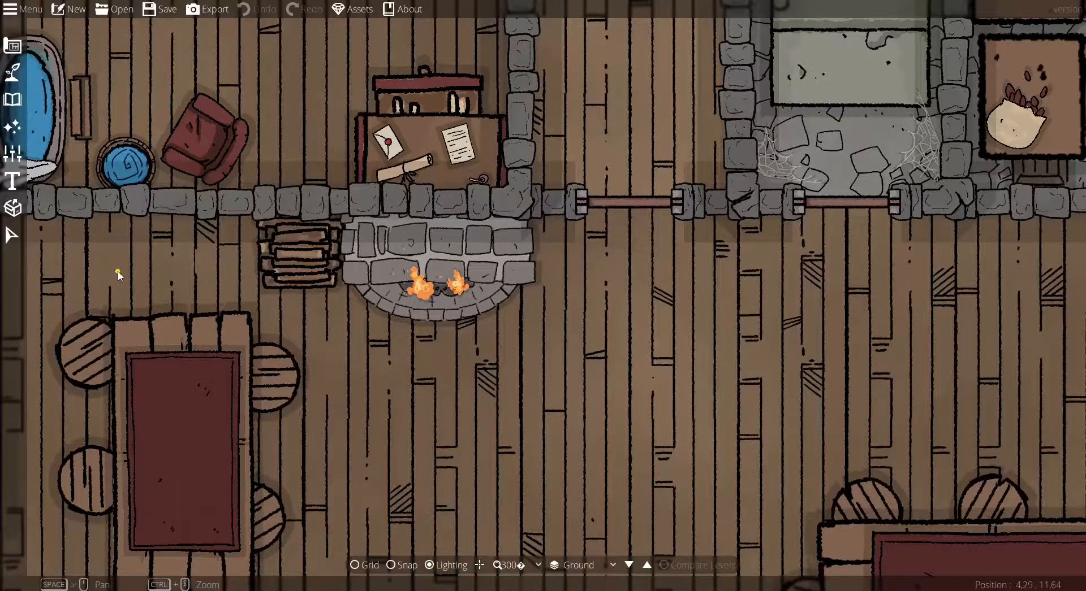
left_click(14, 237)
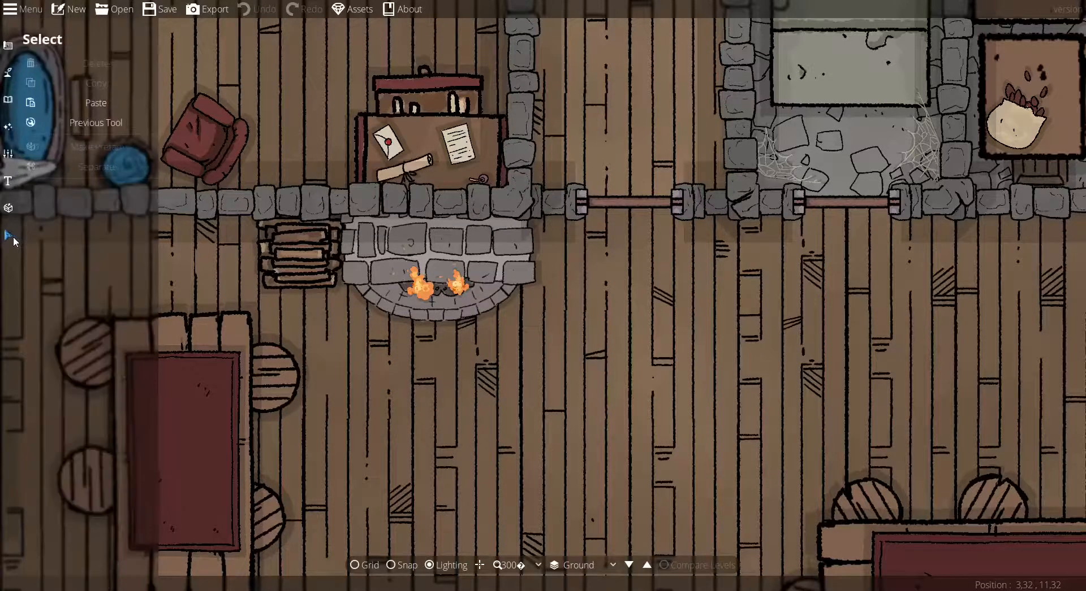
left_click(479, 263)
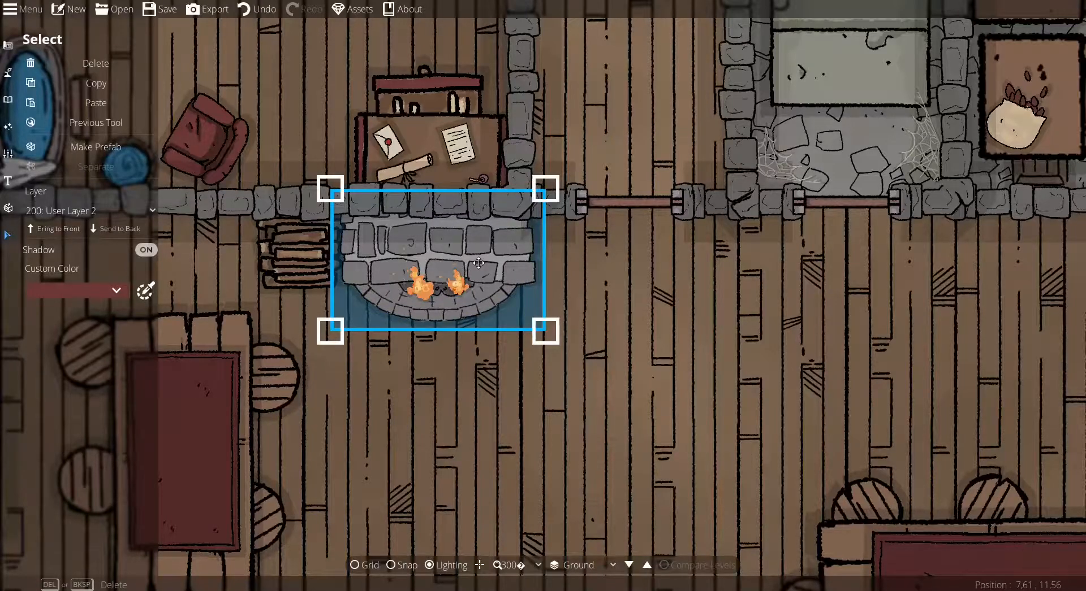
left_click(671, 373)
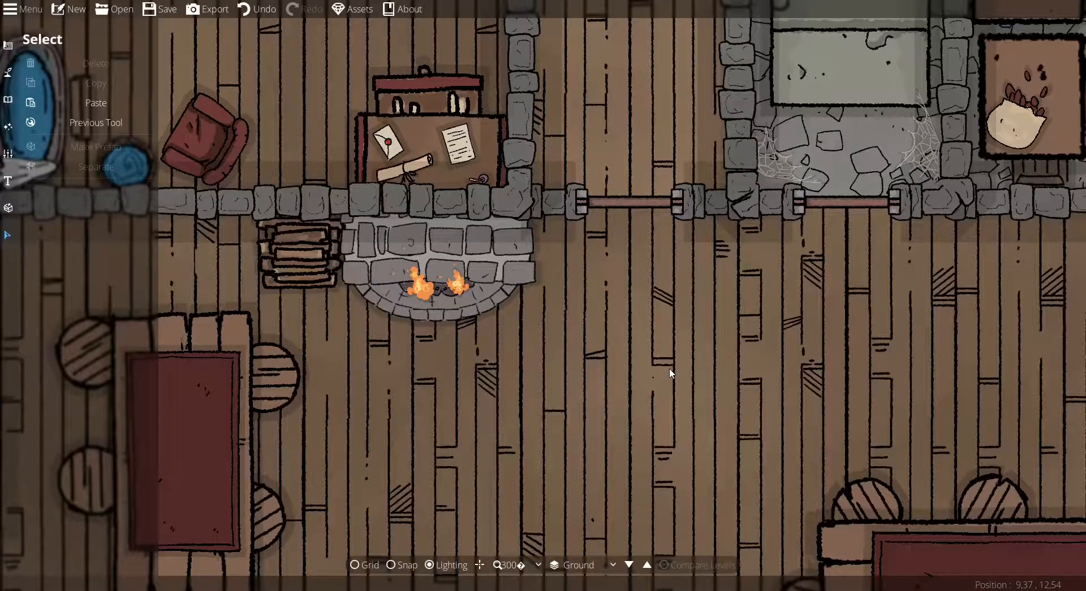
key("ctrl+v")
left_click_drag(539, 268, 670, 357)
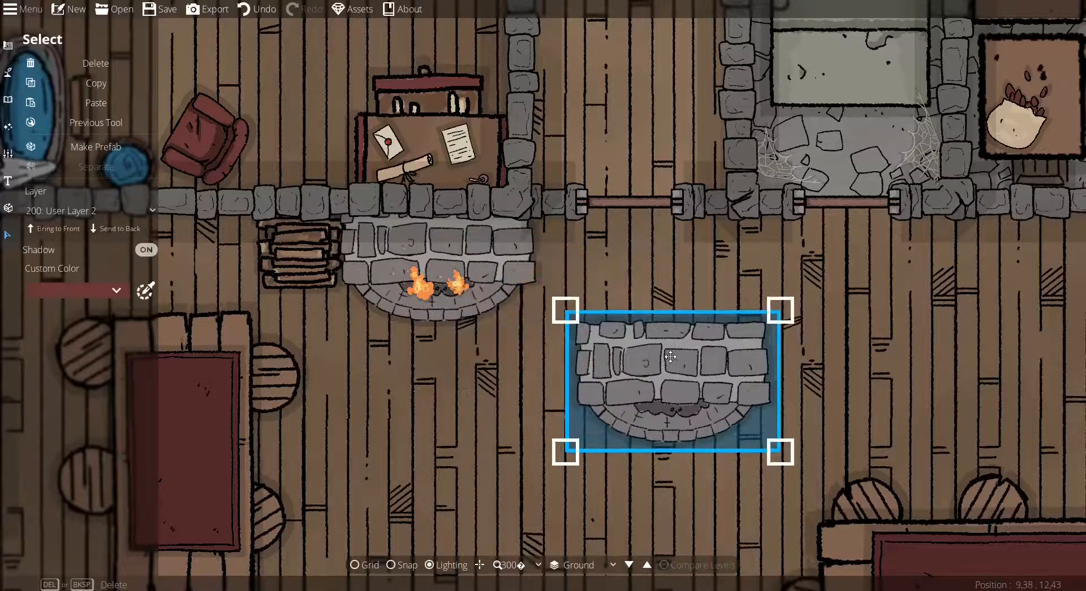
scroll(670, 357, "down", 12)
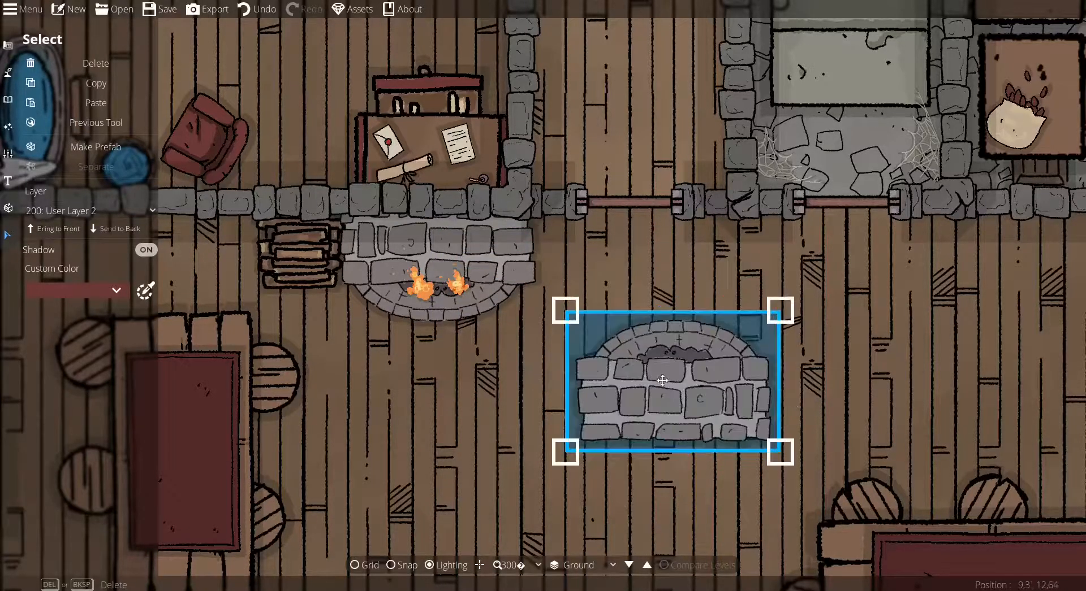
left_click_drag(691, 408, 440, 252)
- Move the rotated fireplace copy to layer 400: User Layer 4
left_click(124, 211)
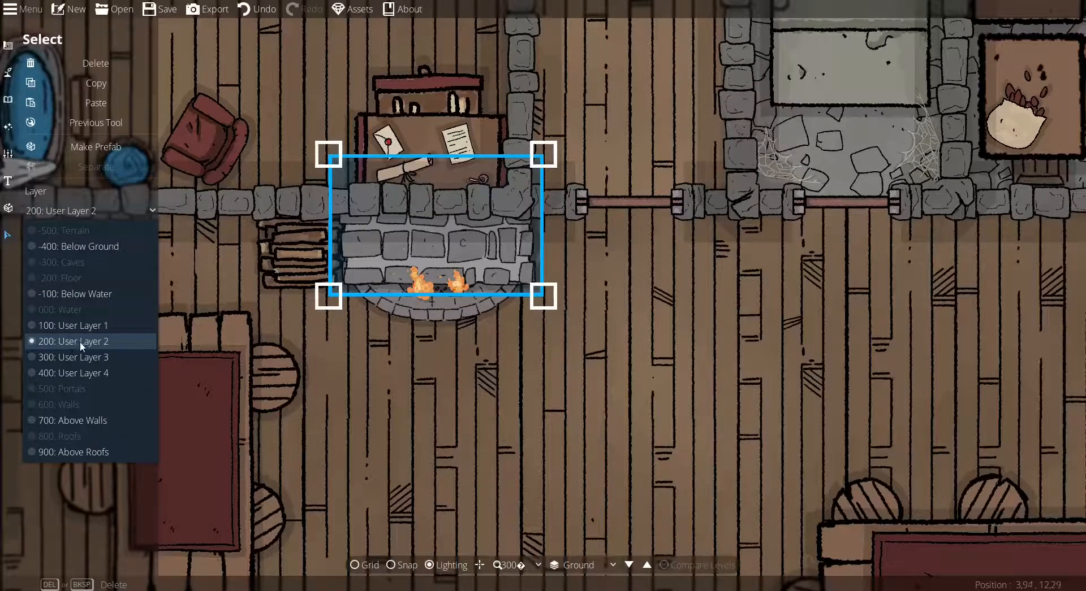
left_click(77, 372)
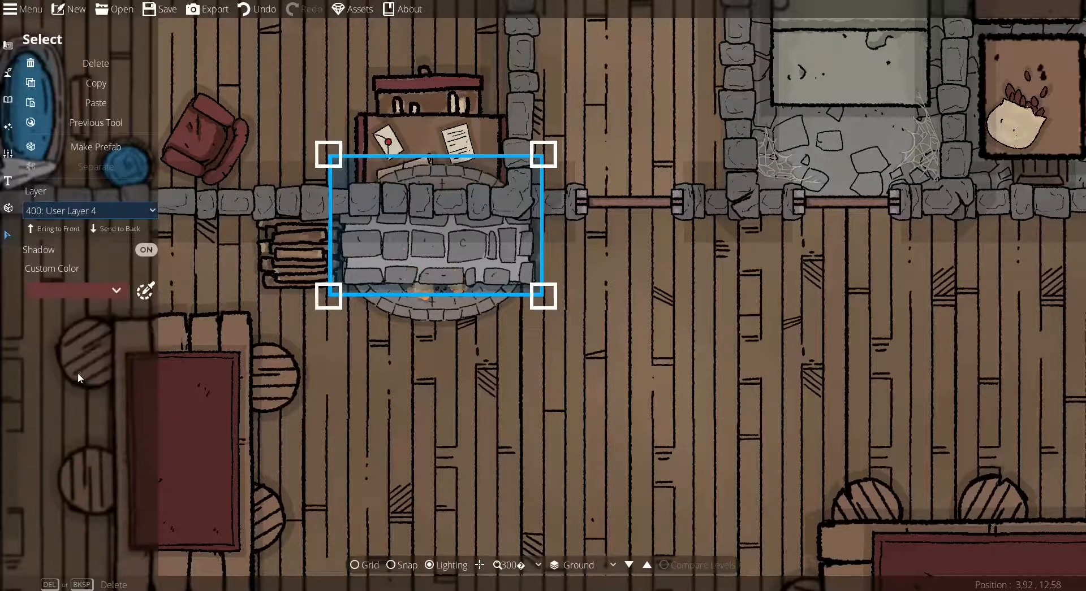
left_click(573, 347)
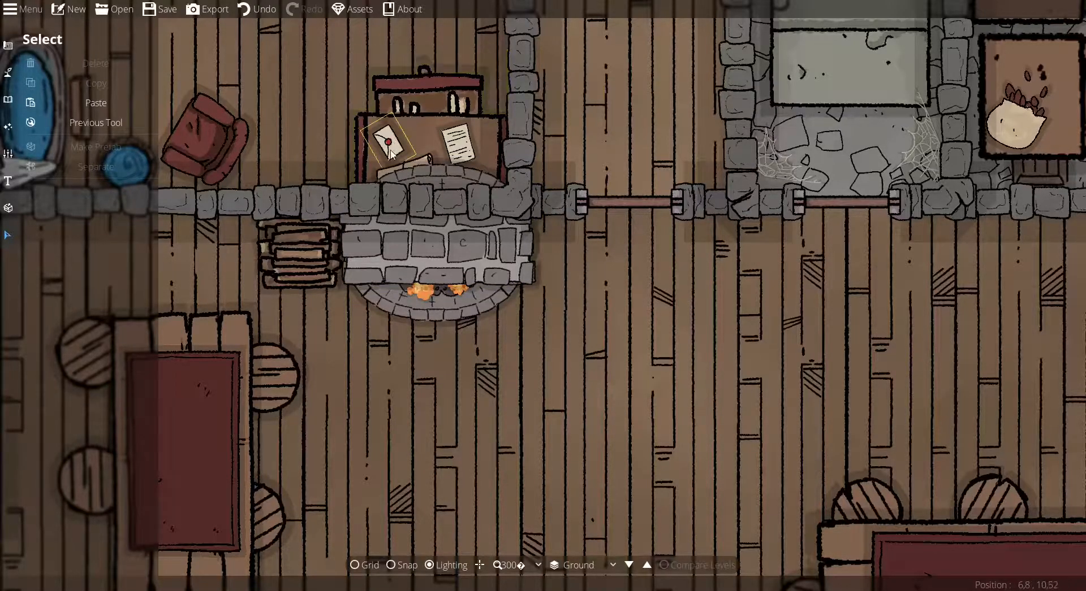
- Send the rotated fireplace copy to the back of its layer so it sits beneath the desk
left_click(419, 116)
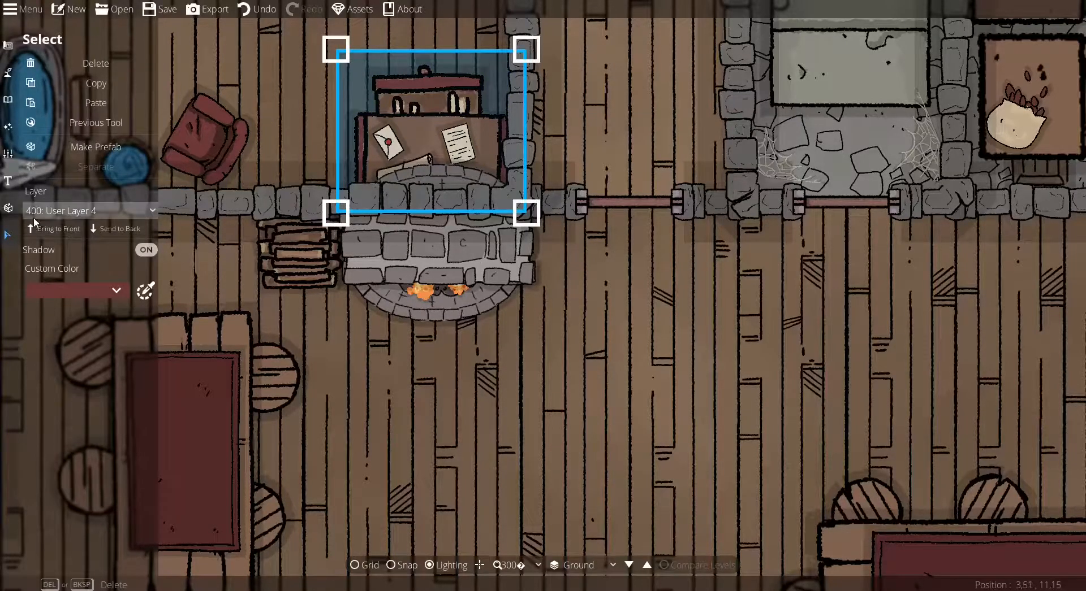
left_click(479, 261)
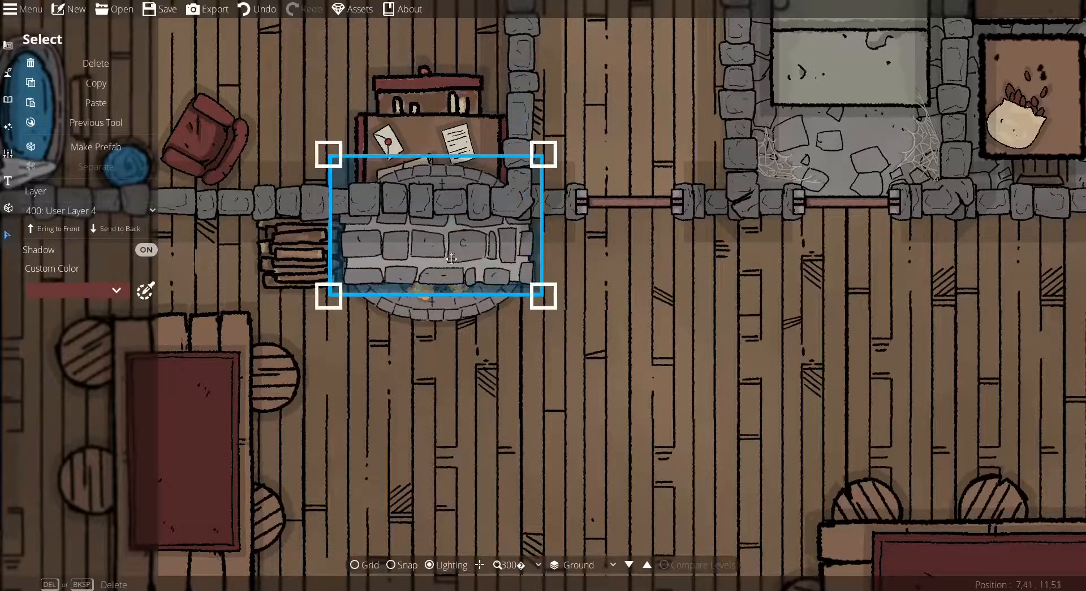
left_click(118, 228)
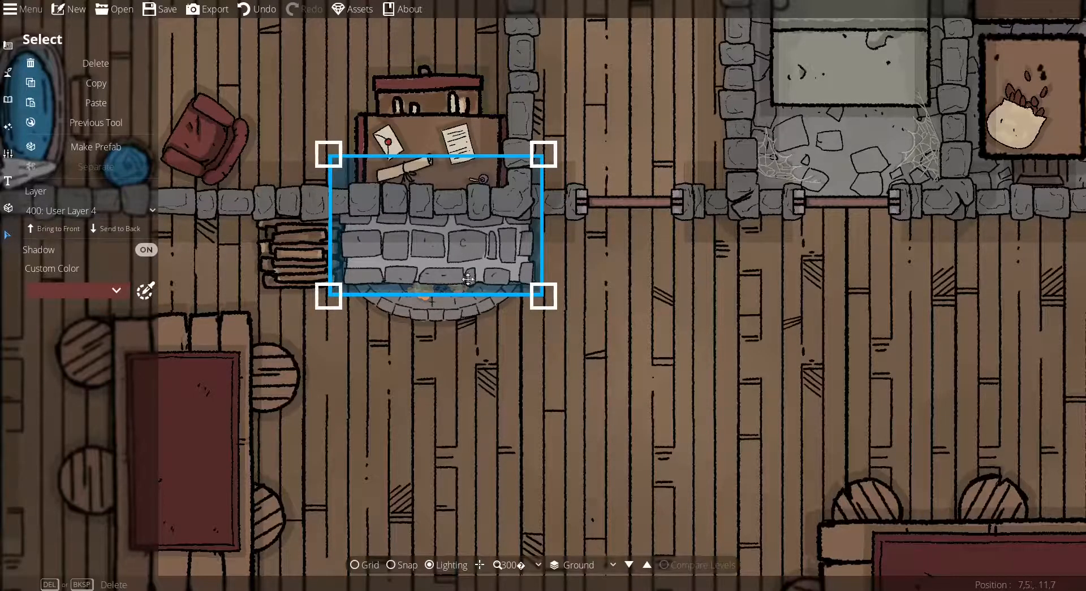
left_click(592, 288)
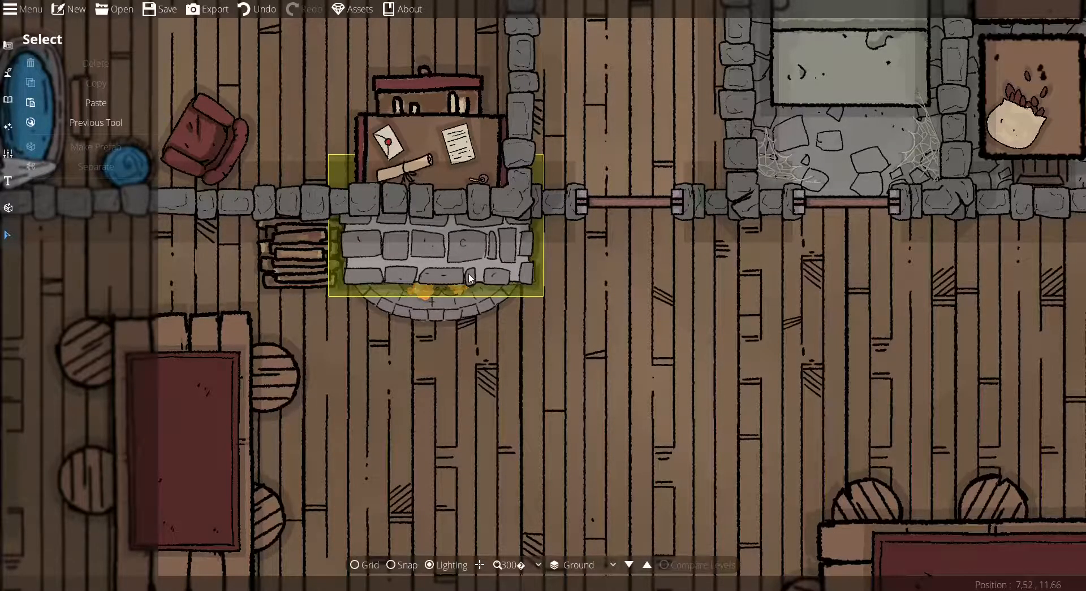
- Move the rotated fireplace copy aside and shift both flames out of the hearth onto the open floor
left_click(456, 259)
left_click_drag(457, 259, 783, 299)
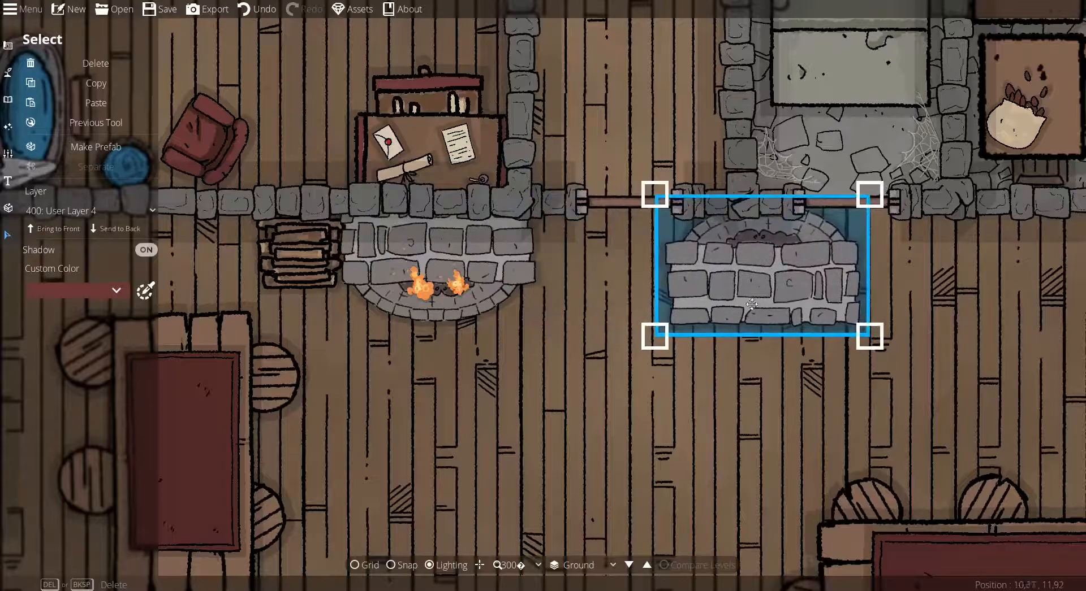
left_click(424, 288)
left_click_drag(425, 288, 351, 426)
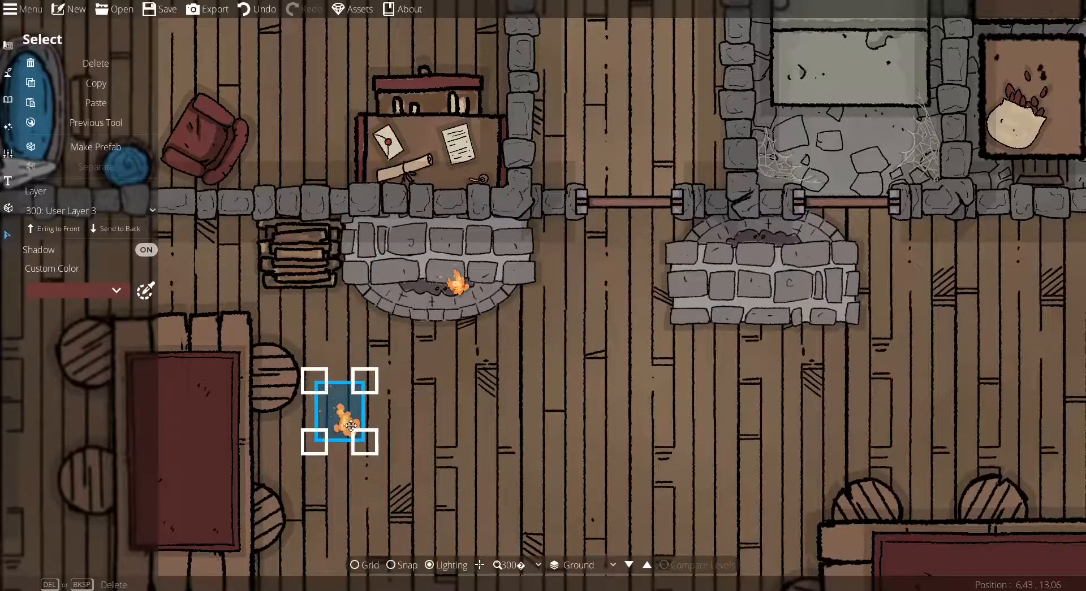
left_click(455, 284)
left_click_drag(456, 283, 413, 461)
left_click(509, 419)
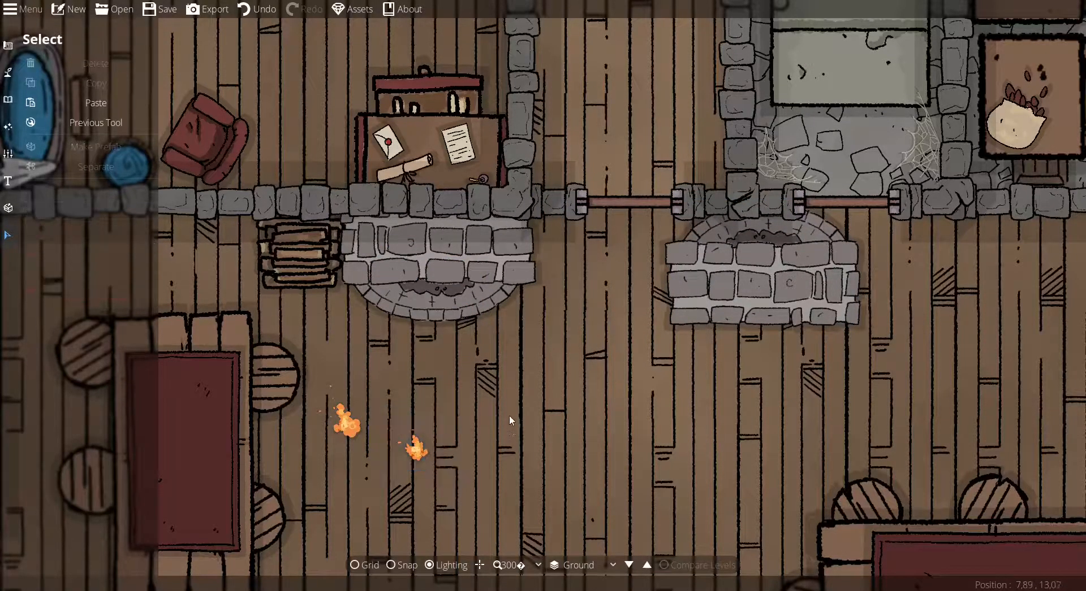
- Shift the original fireplace slightly down, away from the desk room's wall
left_click(460, 258)
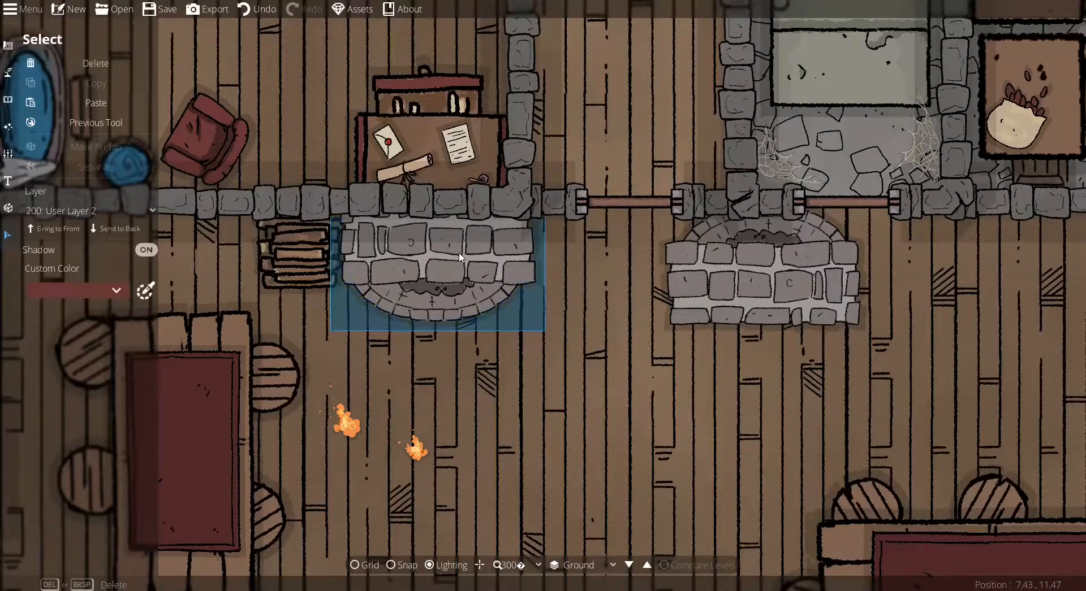
left_click_drag(460, 257, 458, 272)
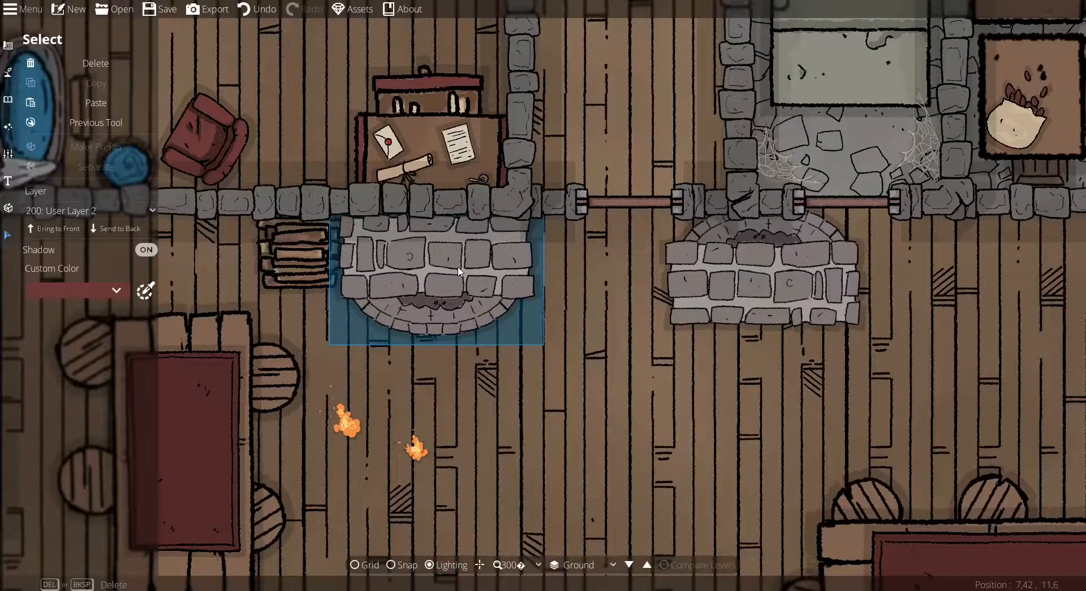
key("Escape")
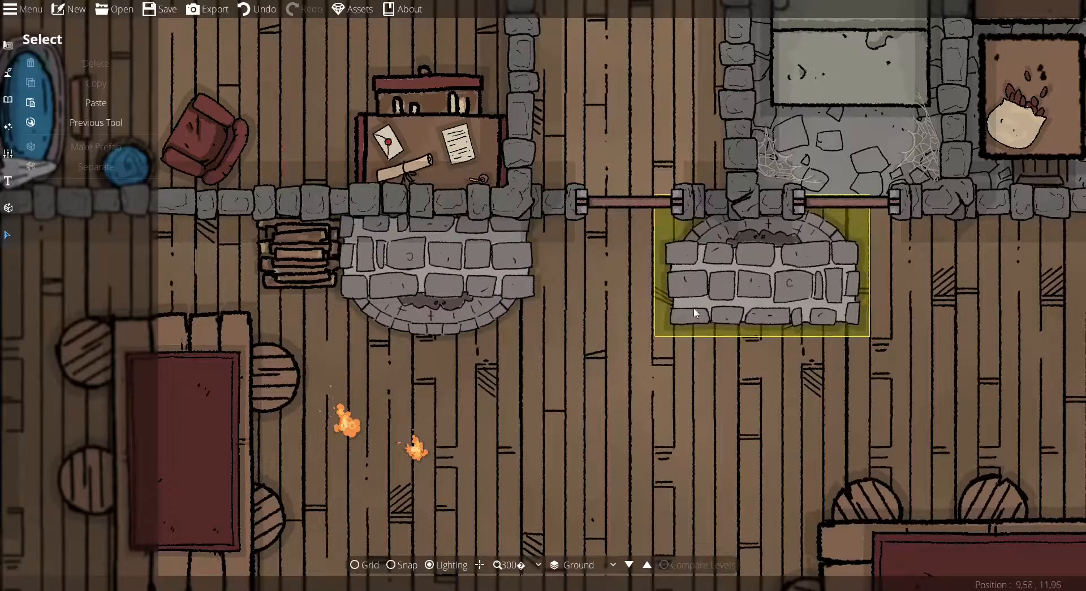
- Place the rotated copy back over the original fireplace, aligning their sides and leaving the curved hearth exposed
left_click(717, 295)
left_click_drag(717, 295, 394, 264)
left_click(593, 389)
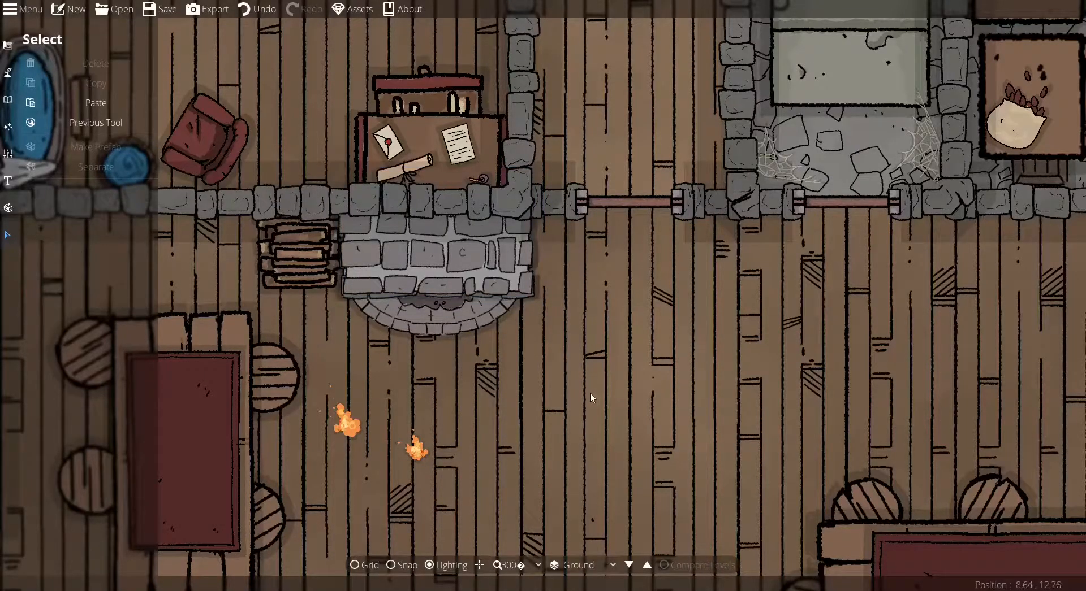
left_click(489, 269)
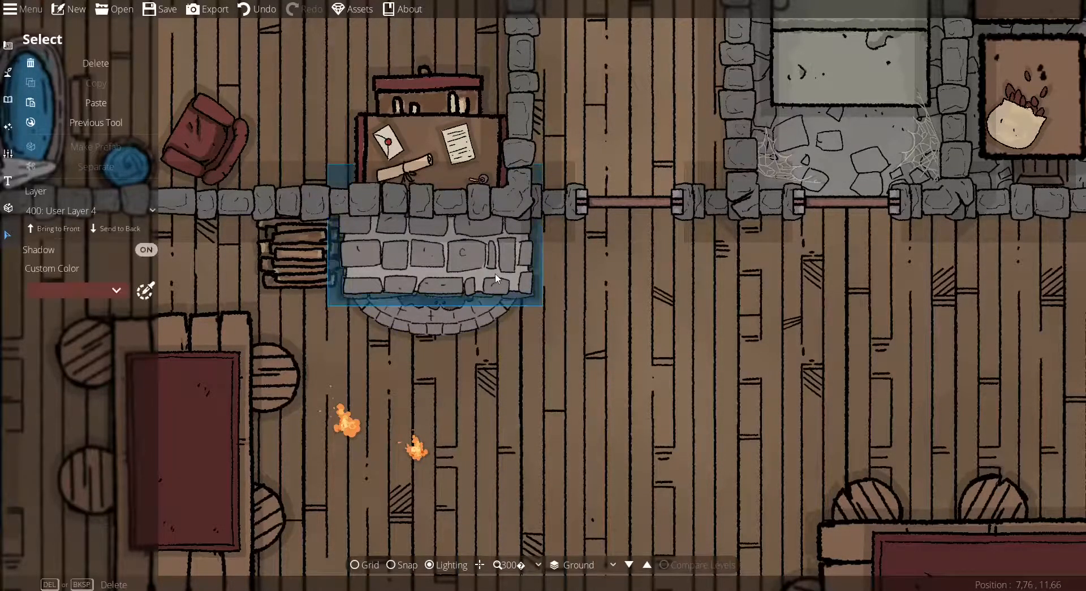
left_click(524, 372)
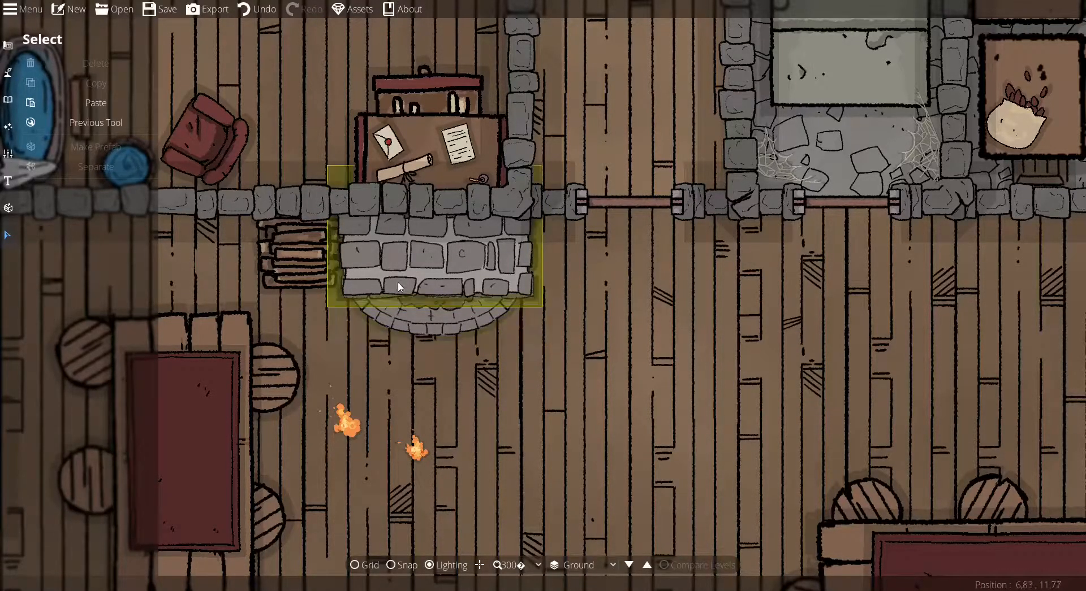
left_click(421, 255)
left_click_drag(421, 255, 420, 255)
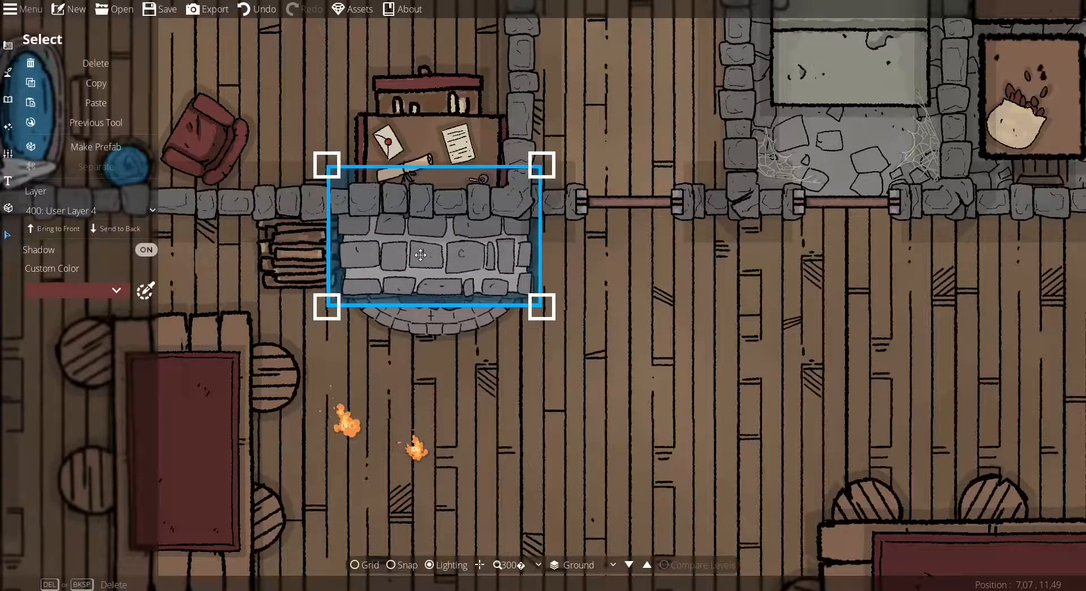
left_click(527, 388)
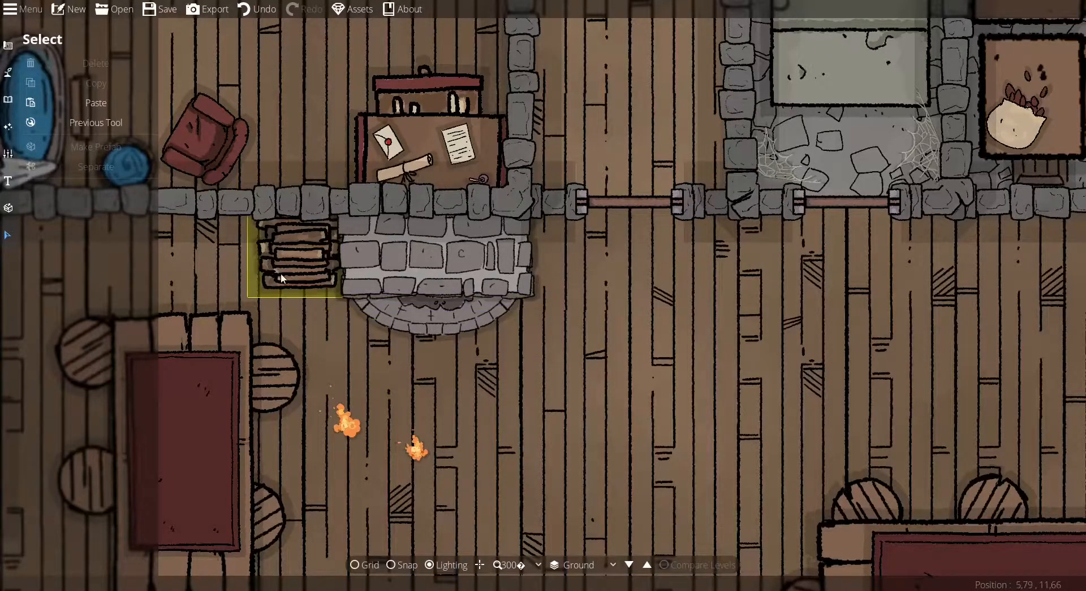
- Filter the object library to the Camp tag only and choose the burning campfire with radiating logs
left_click(8, 130)
left_click(8, 102)
left_click(57, 69)
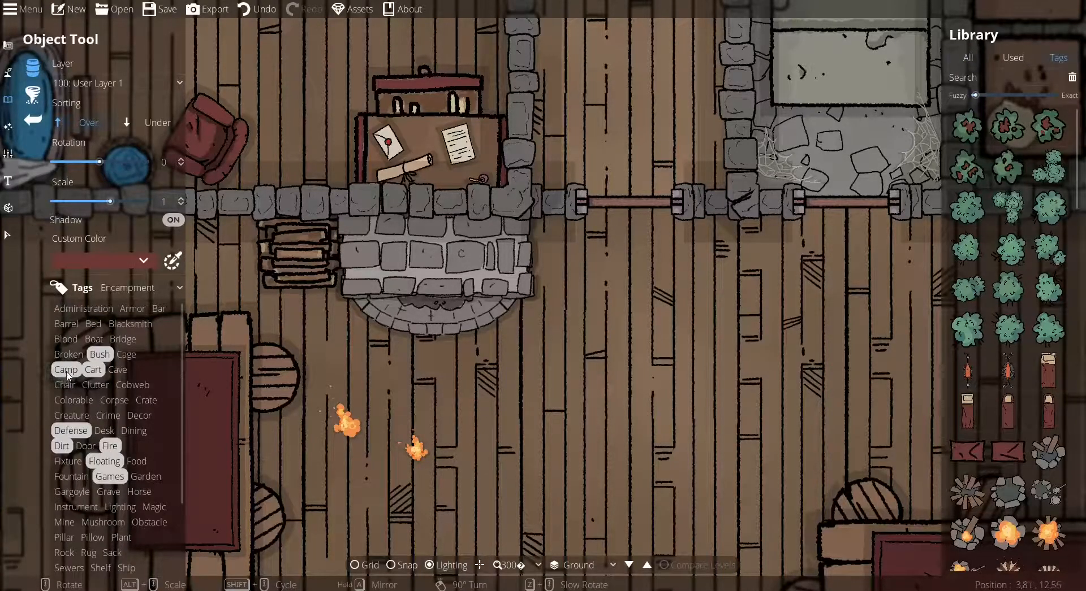
left_click(65, 370)
left_click(1065, 298)
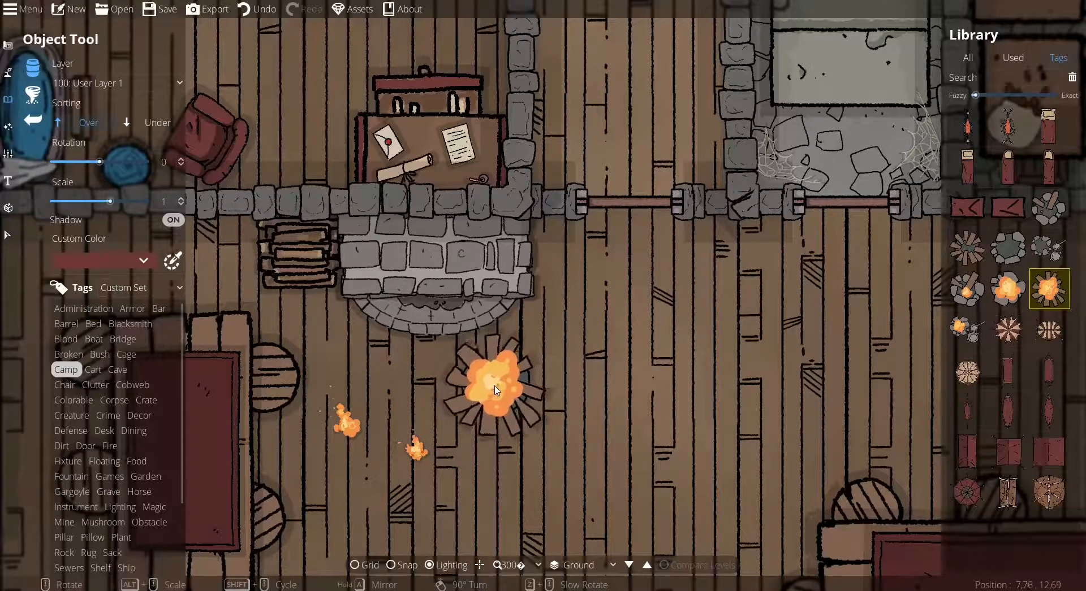
- Set the campfire's scale to 0.5 and its layer to 200: User Layer 2
scroll(469, 379, "down", 4, "alt")
scroll(474, 380, "down", 1, "alt")
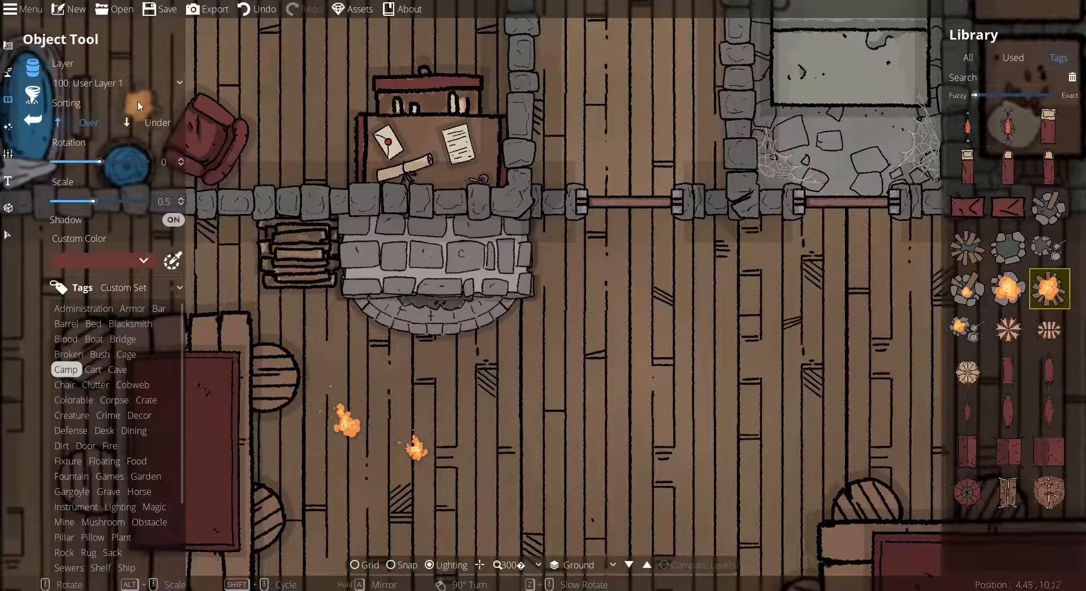
left_click(116, 83)
left_click(108, 212)
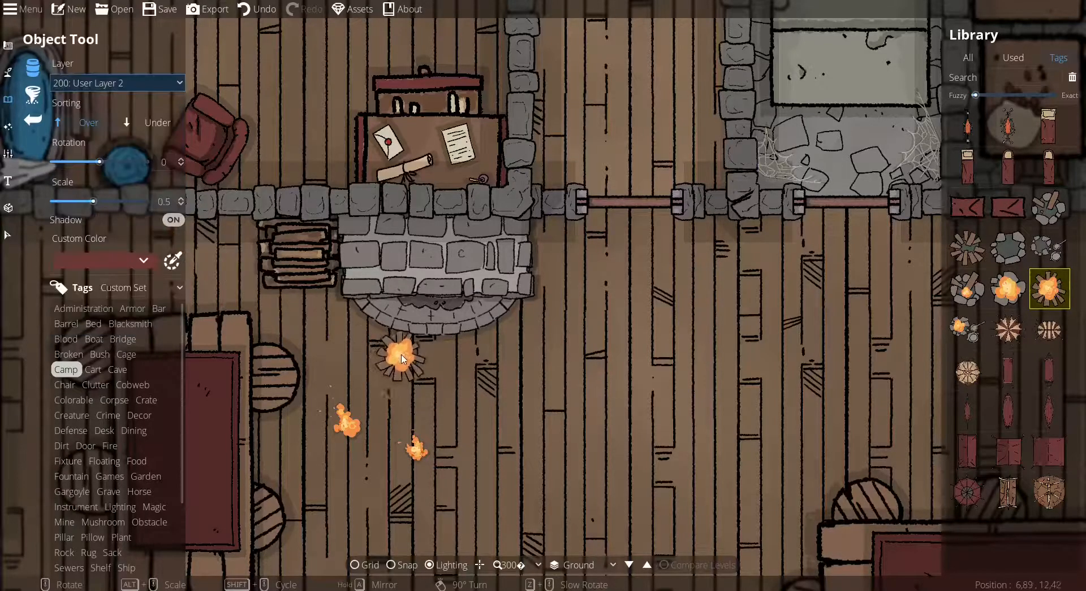
- Place three campfires side by side in the hearth, partly tucked under the rotated fireplace copy
left_click(389, 300)
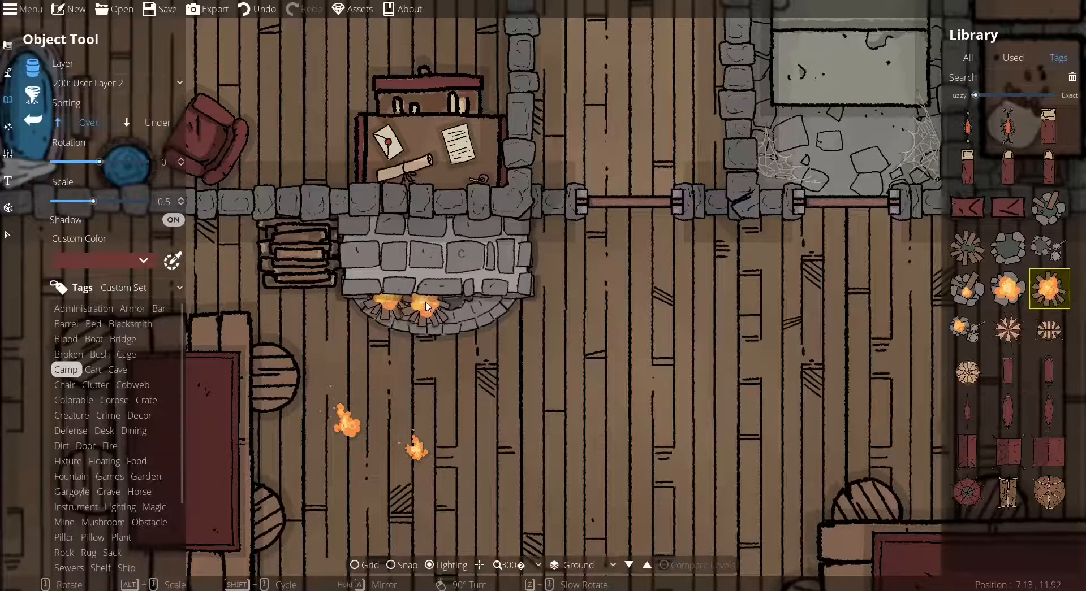
left_click(433, 303)
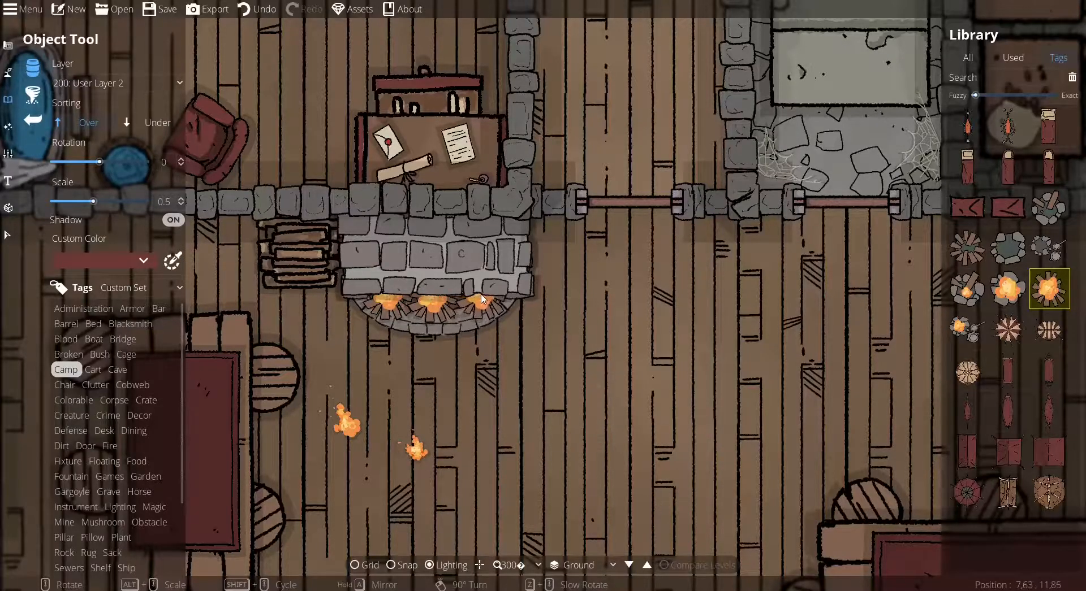
left_click(482, 301)
- Enlarge the two loose flames and place them over the campfires in the hearth
left_click(7, 234)
left_click(349, 425)
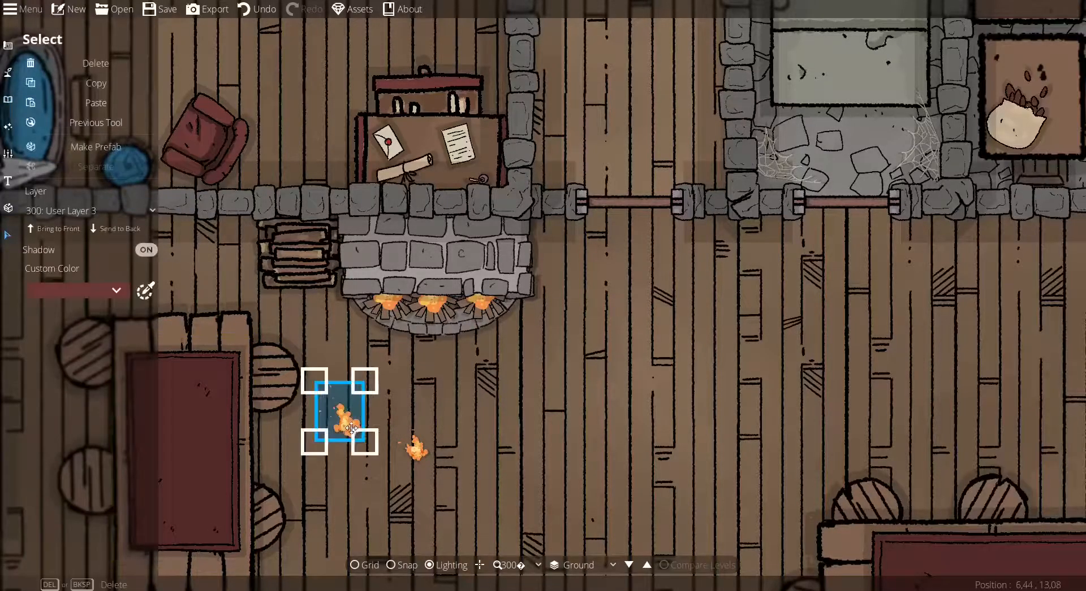
left_click_drag(318, 386, 286, 341)
left_click_drag(337, 421, 418, 321)
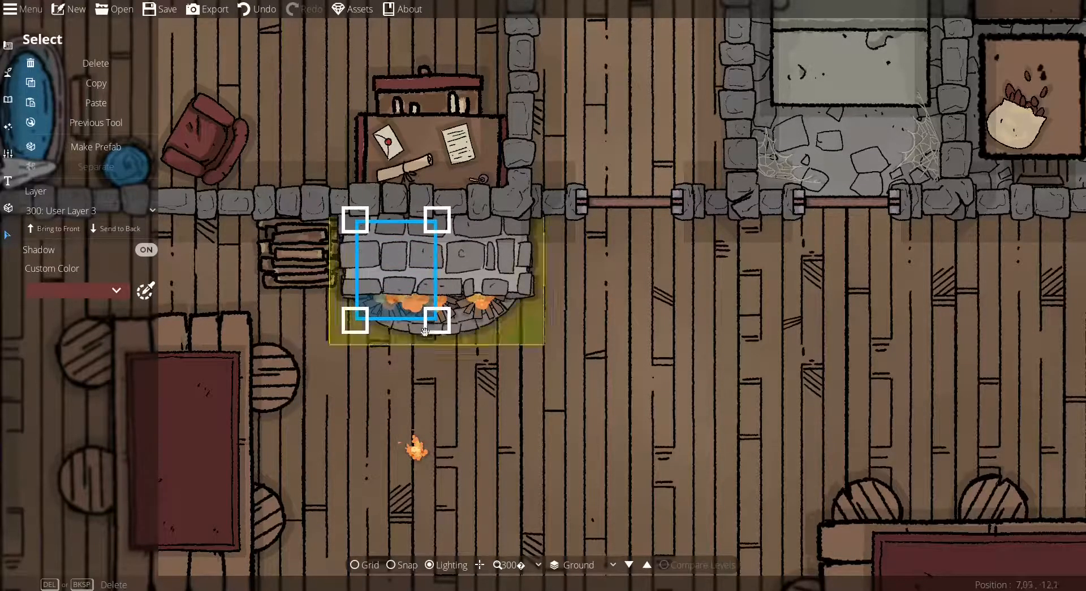
left_click(440, 442)
left_click(418, 447)
left_click_drag(383, 424, 452, 307)
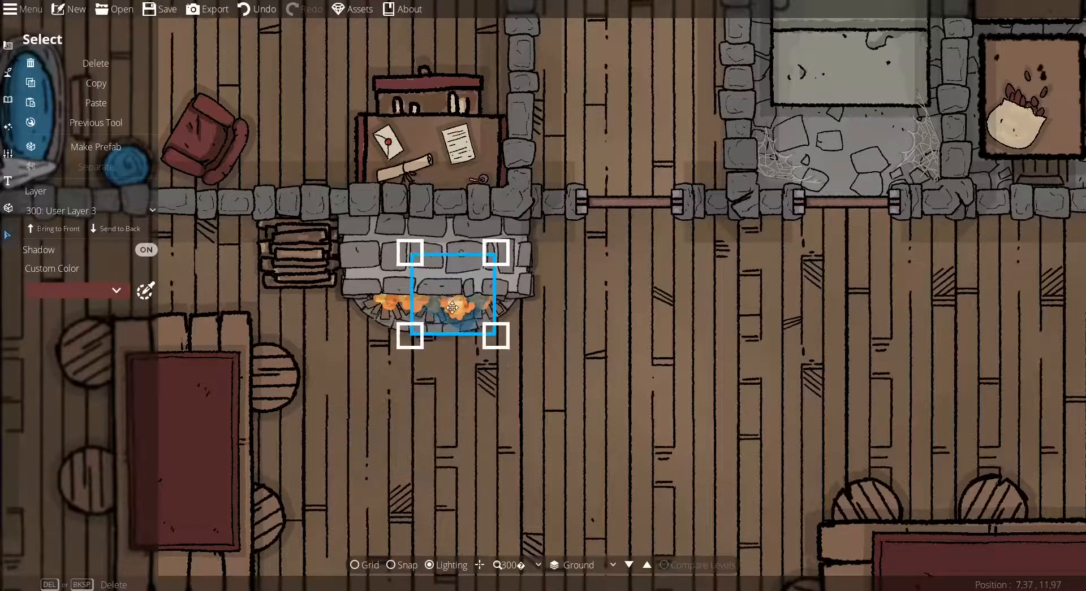
left_click(460, 429)
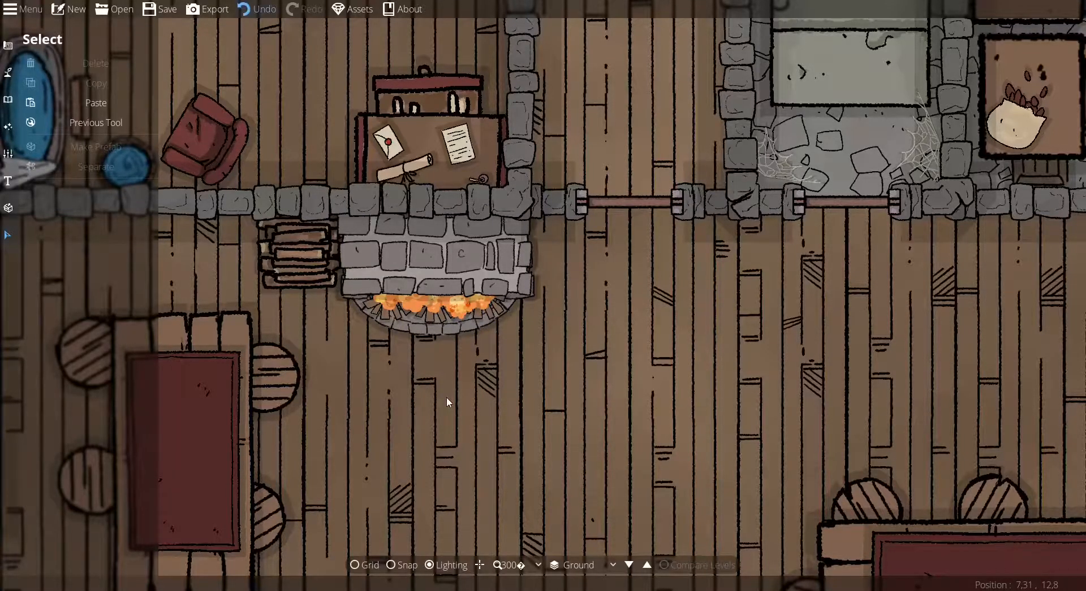
- Undo the flame edits and campfire placements, restoring only the first campfire in the hearth
key("ctrl+z")
key("ctrl+z")
key("ctrl+z")
key("ctrl+z")
key("ctrl+z")
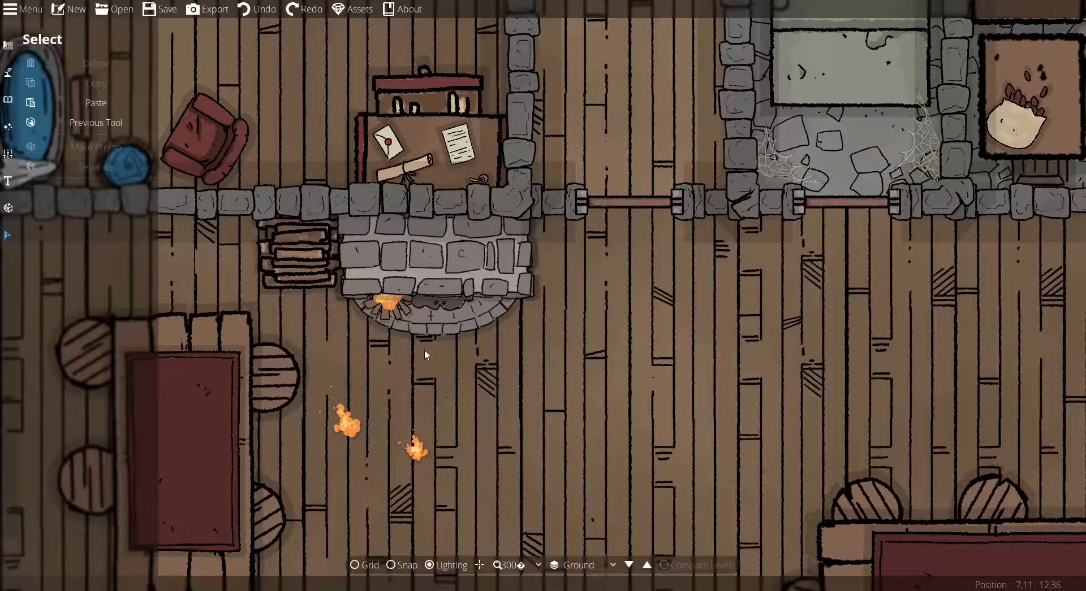
key("ctrl+z")
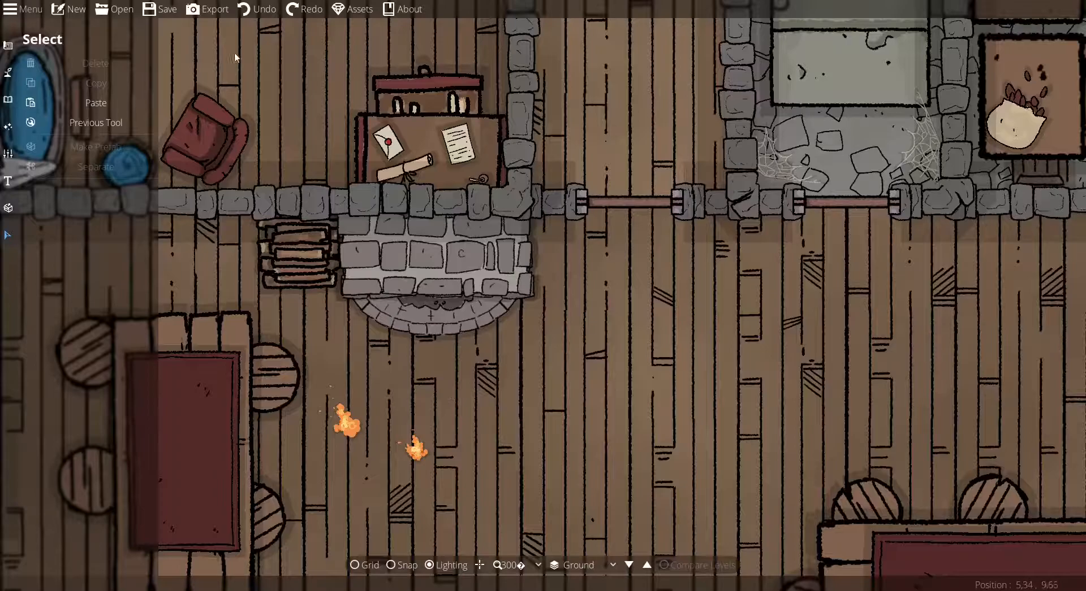
left_click(297, 13)
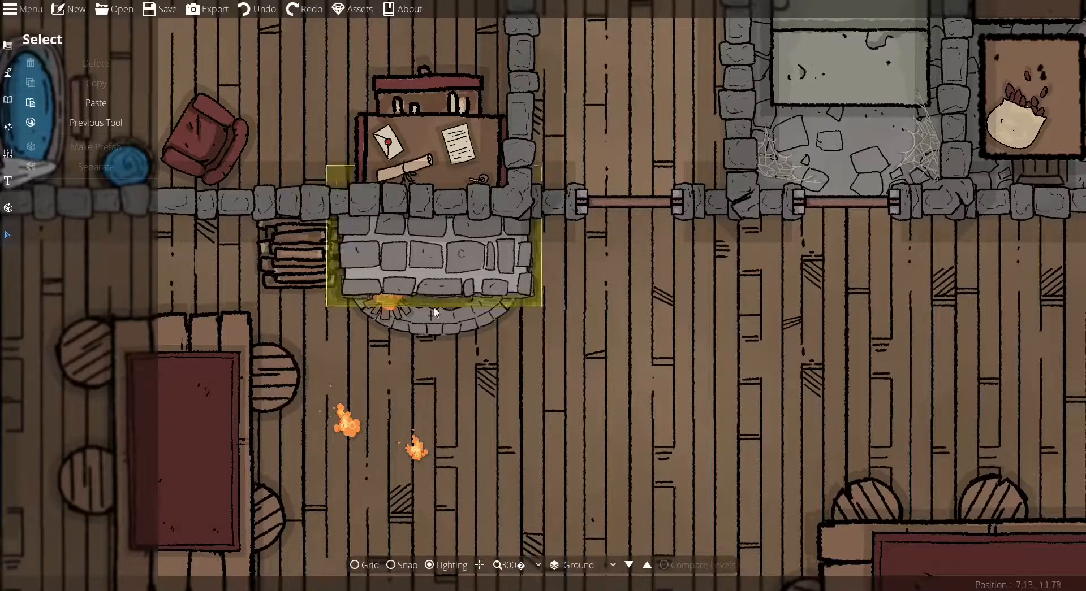
- Move the remaining campfire out of the hearth into the kitchen, below its small fireplace, and enlarge it
left_click(395, 291)
left_click_drag(396, 291, 722, 396)
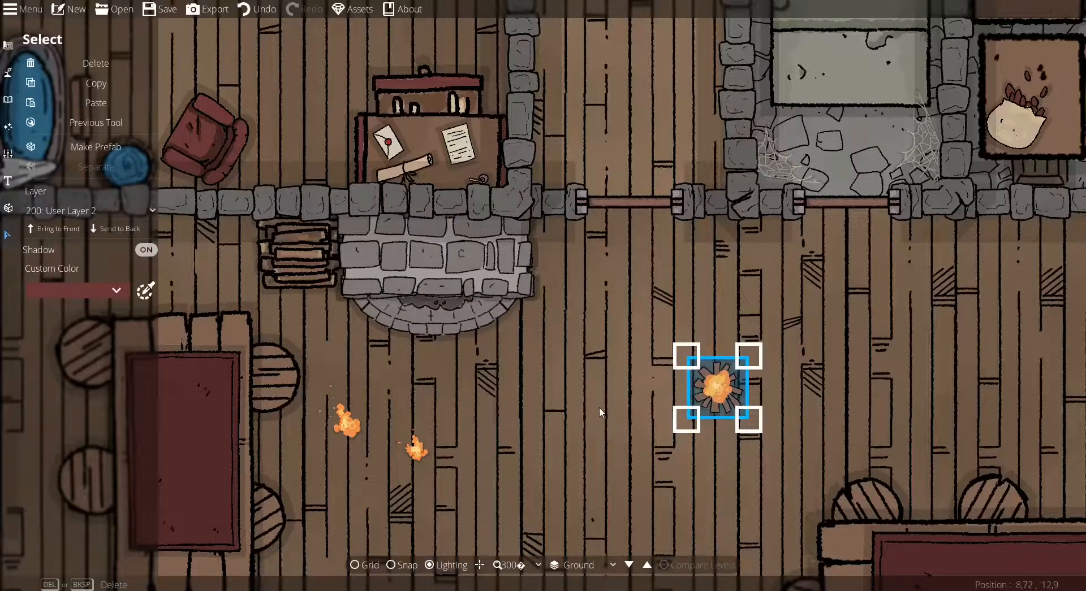
scroll(599, 407, "down", 6)
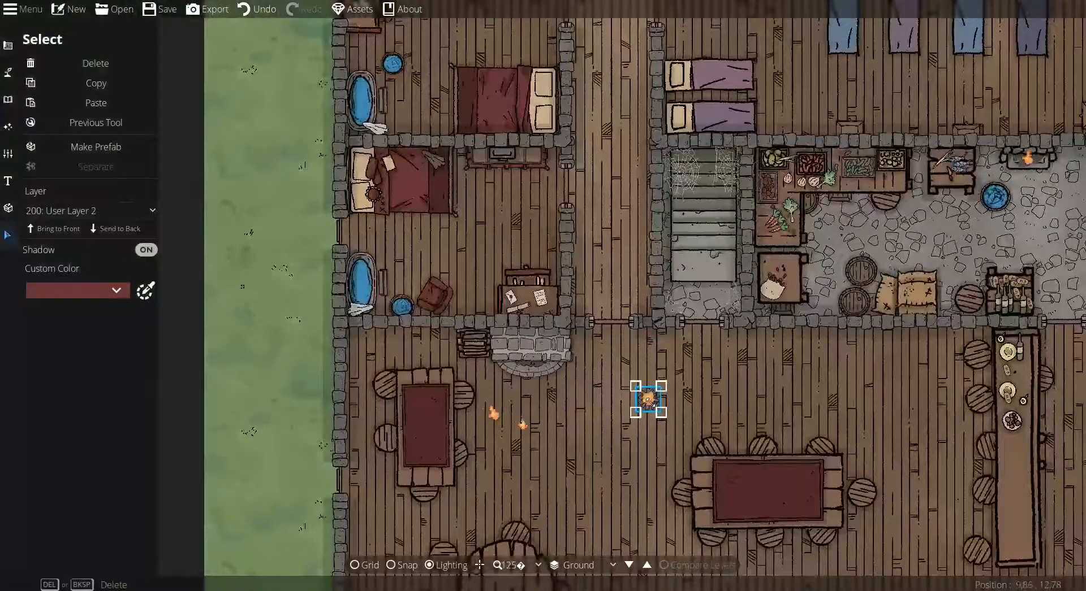
left_click_drag(641, 392, 1040, 211)
left_click(816, 395)
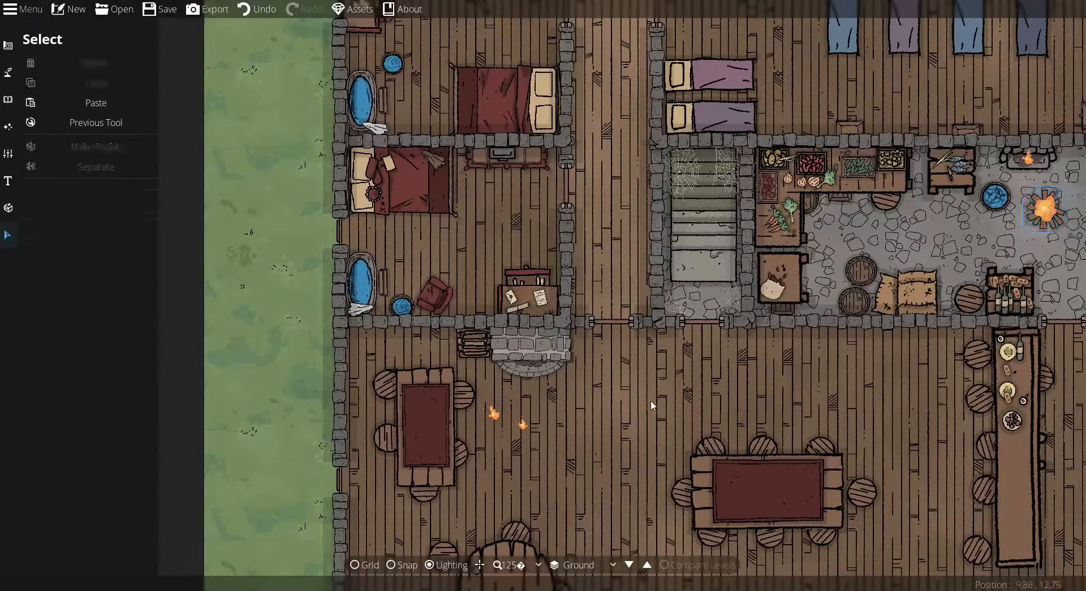
- Search the whole object library for "log" and choose the small stacked log pile for placement
scroll(520, 414, "down", 4)
scroll(519, 414, "up", 5)
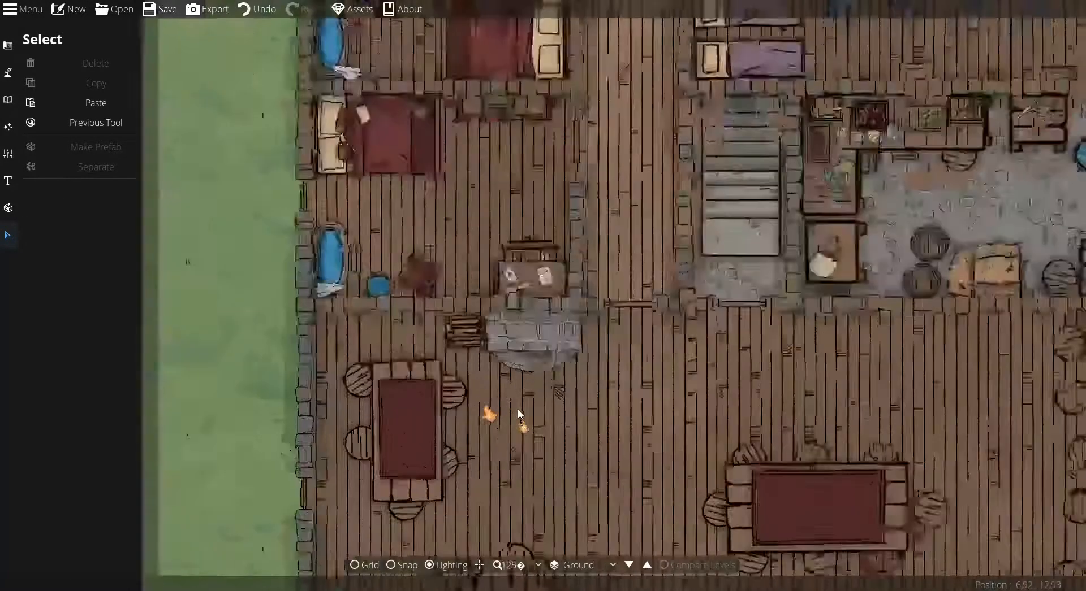
left_click(87, 131)
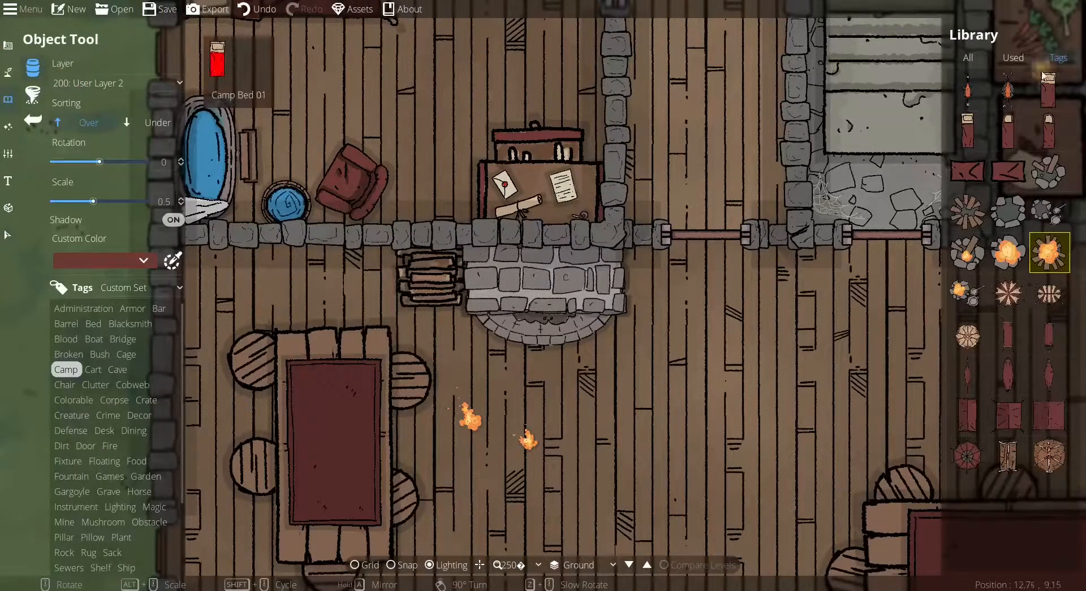
left_click(967, 58)
left_click(1011, 76)
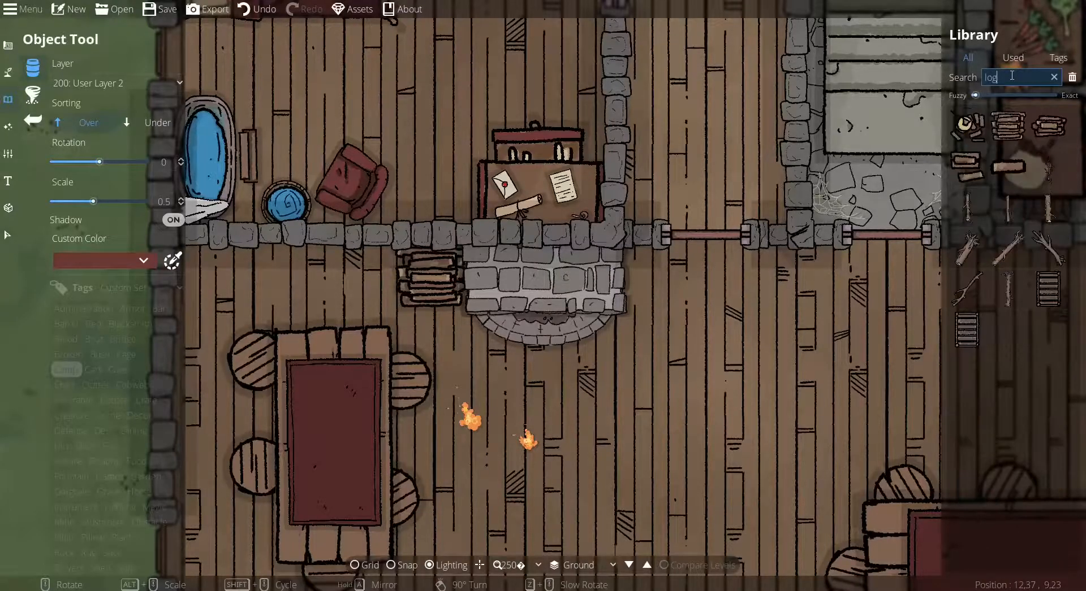
left_click(1049, 125)
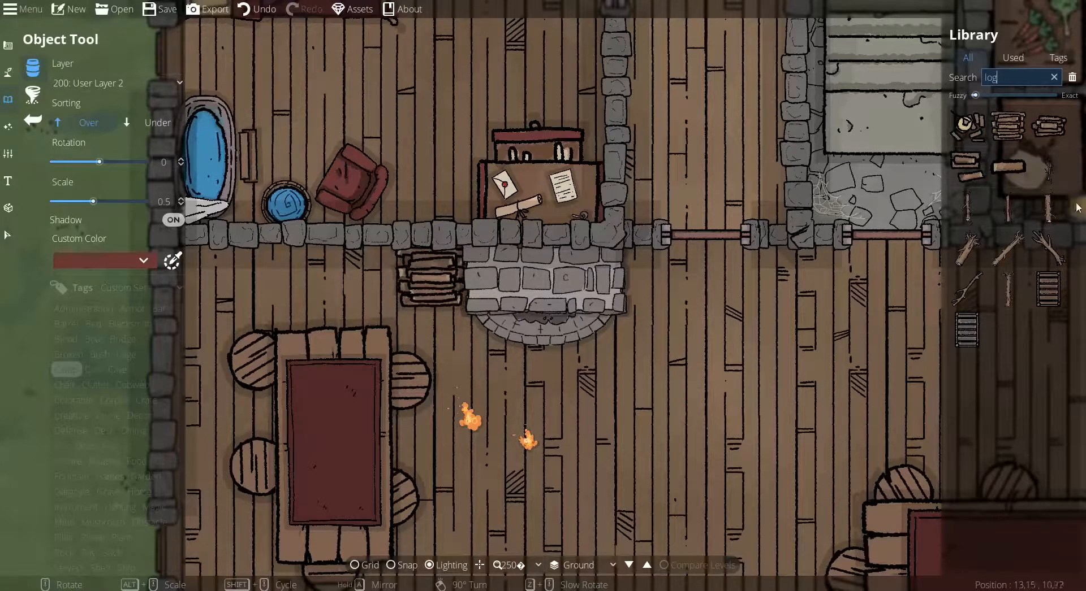
left_click(1042, 129)
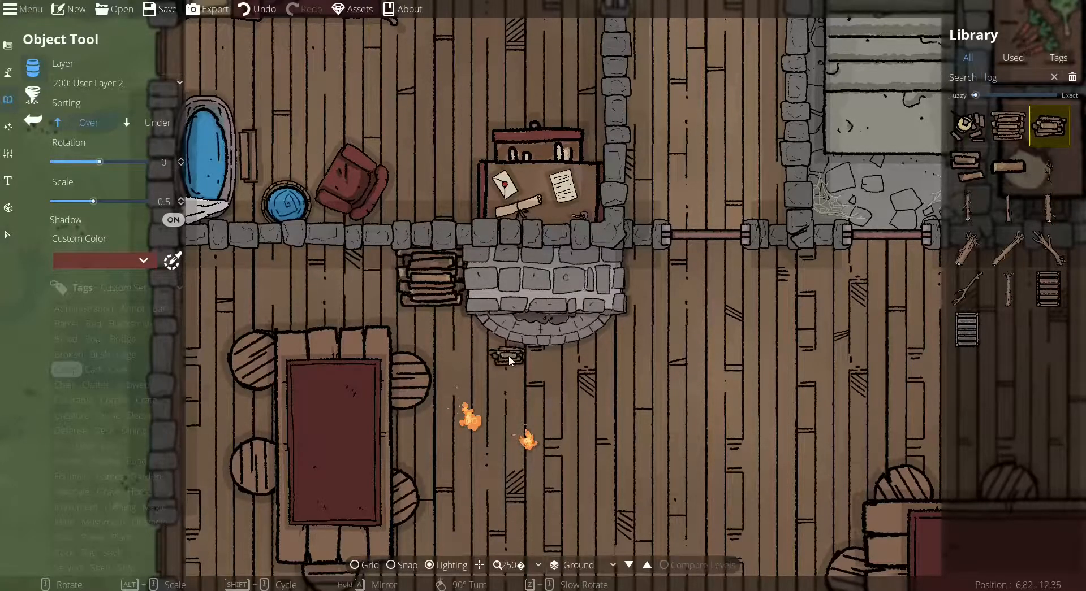
- Place log piles at scale 0.7 on both sides of the hearth and a pair of loose logs in the middle
scroll(514, 371, "up", 2, "alt")
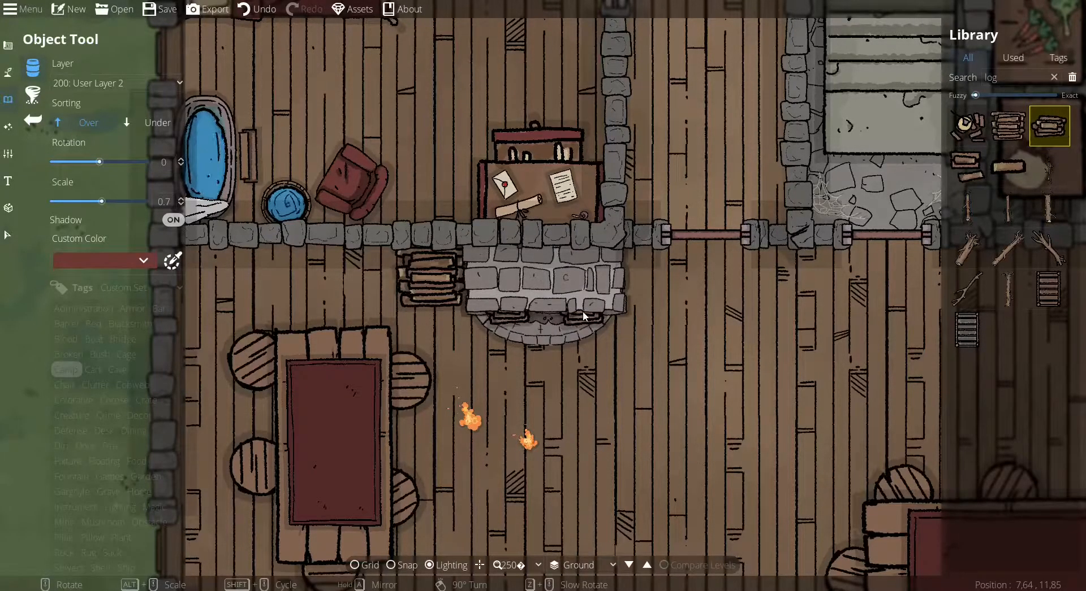
left_click(967, 168)
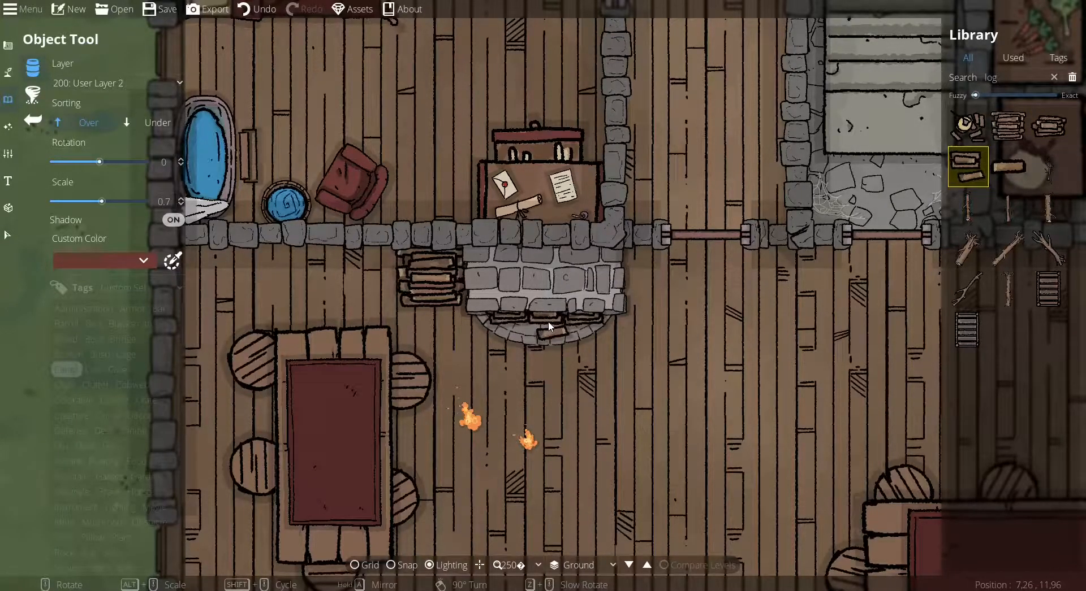
left_click(548, 327)
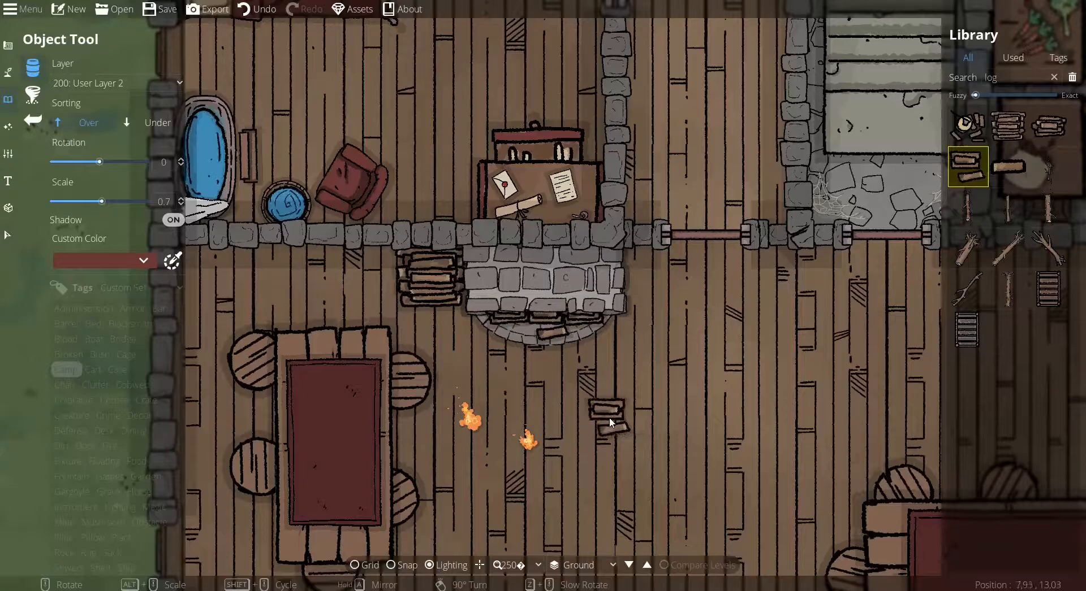
- Search the library for "fire" and place a flame rotated 15 degrees over the hearth's left log pile
left_click_drag(1008, 81, 927, 74)
type("fire")
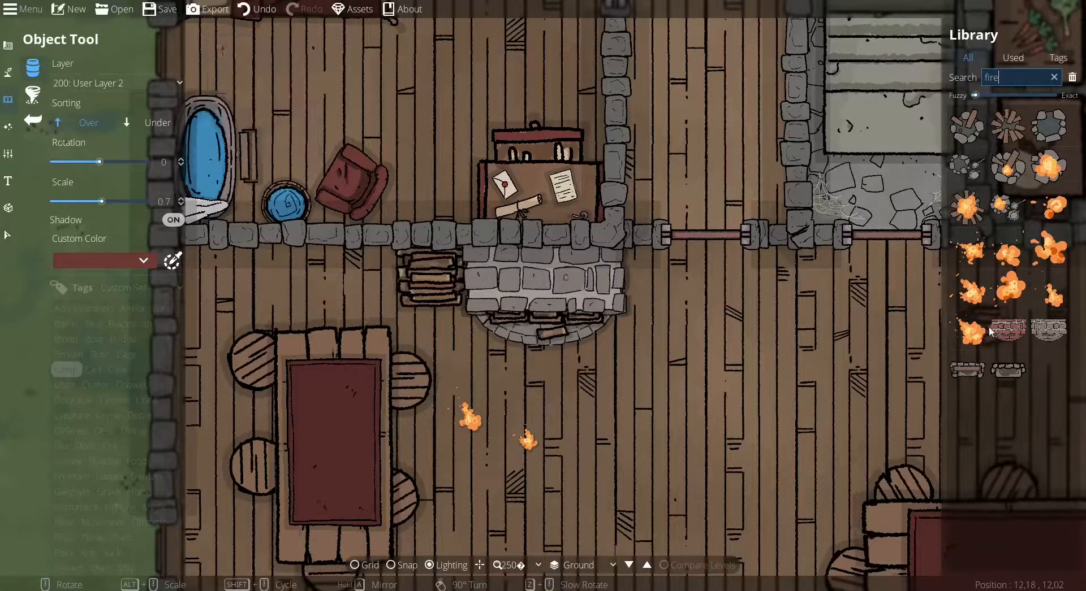
mouse_move(973, 333)
left_click(969, 289)
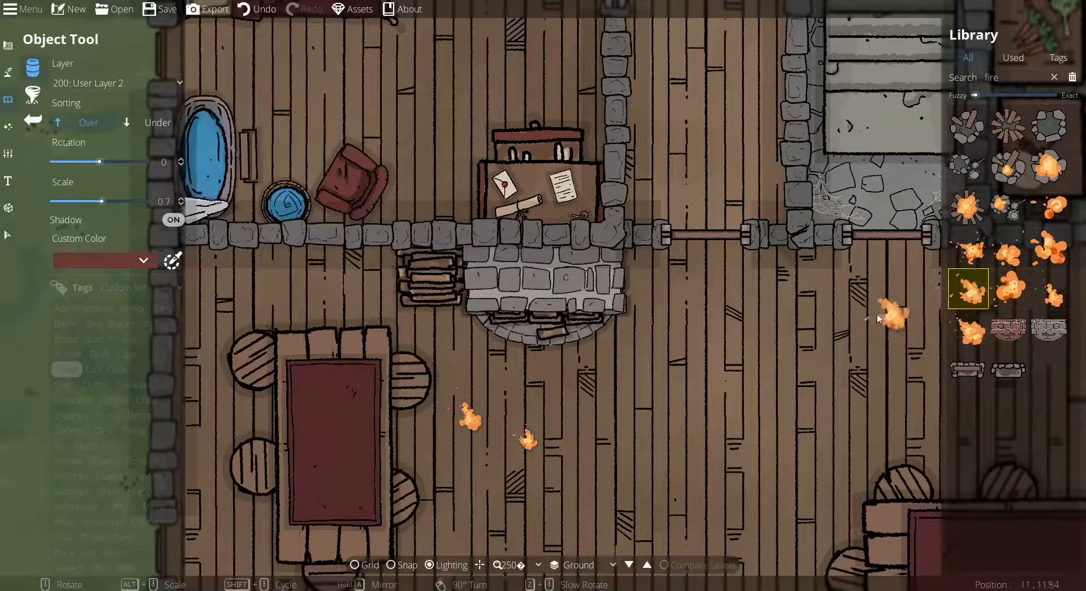
scroll(514, 330, "up", 1)
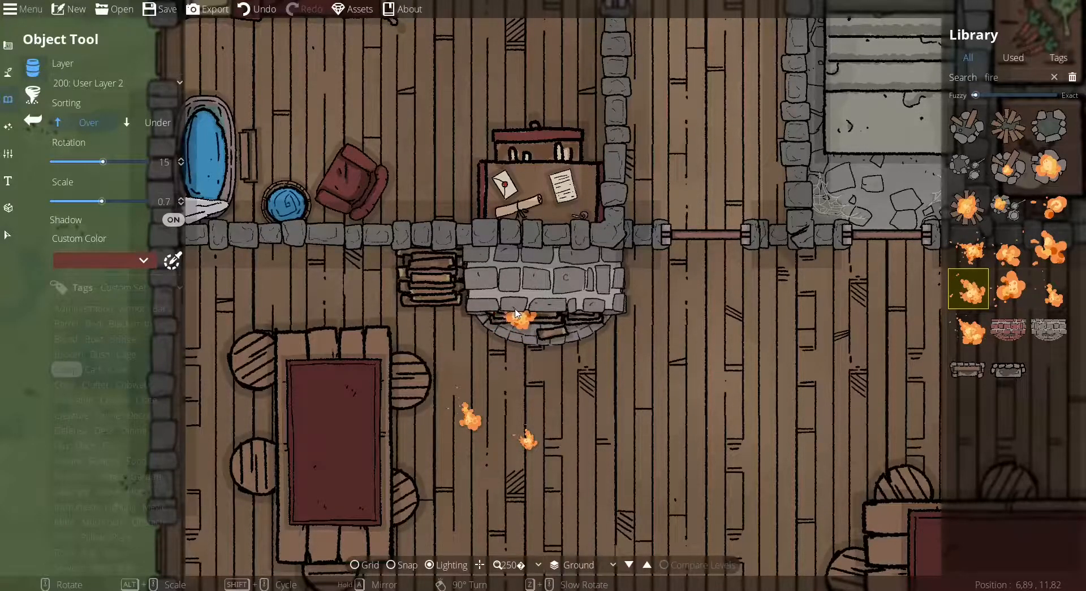
left_click(516, 314)
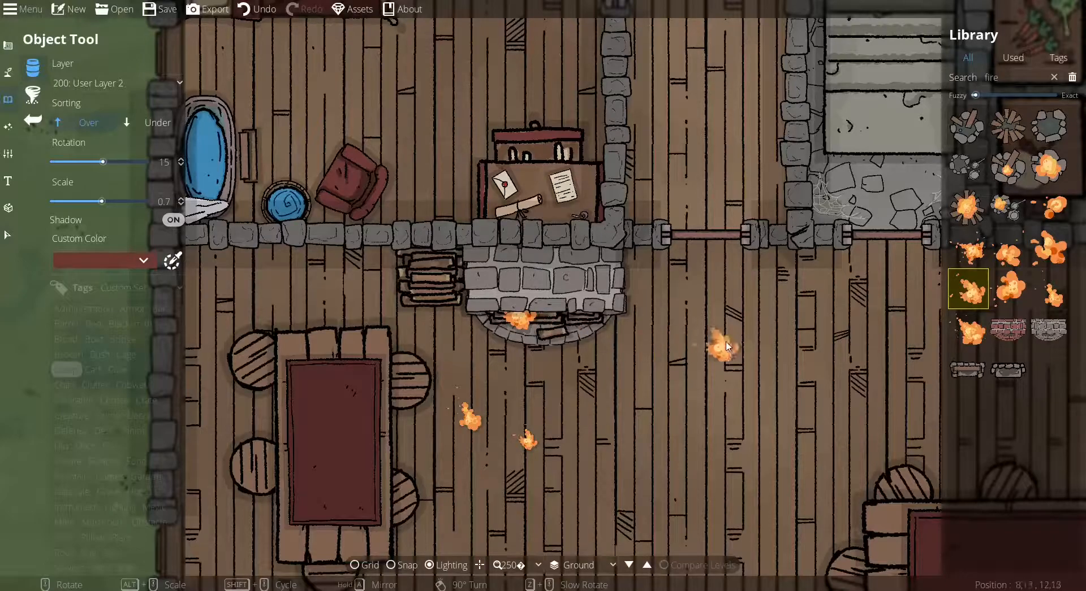
- Add a different flame at scale 0.7 mid-hearth and another flame at scale 0.4 over the right log pile
left_click(1013, 294)
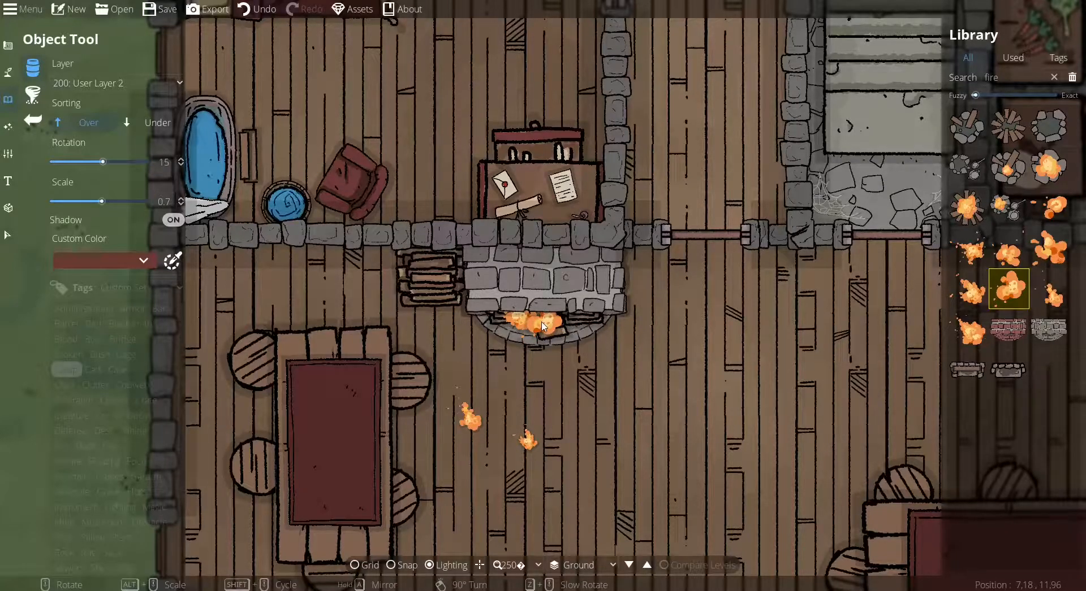
left_click(968, 330)
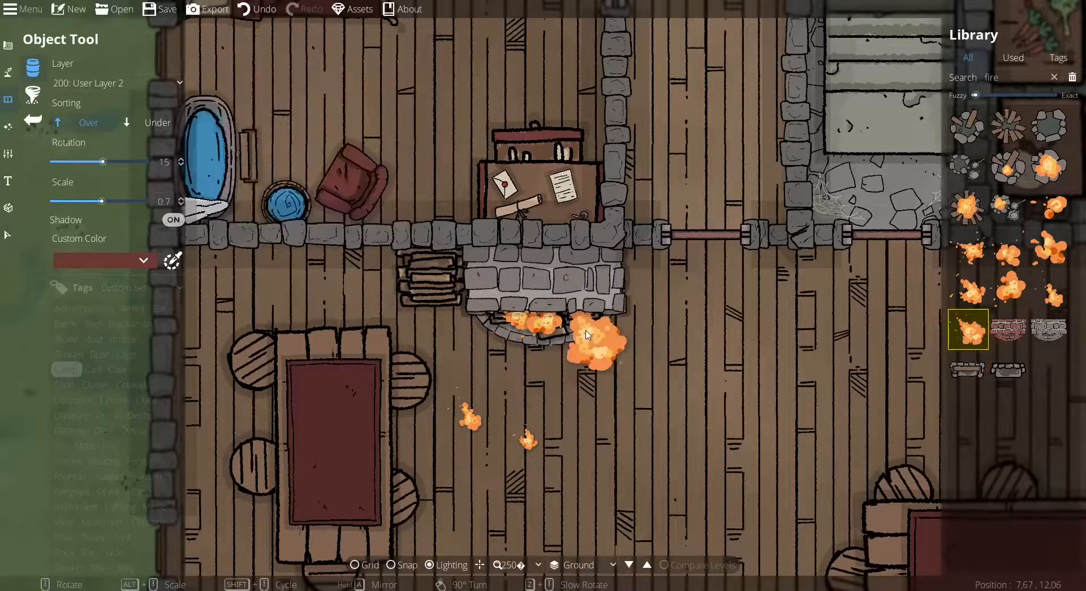
scroll(585, 334, "down", 1)
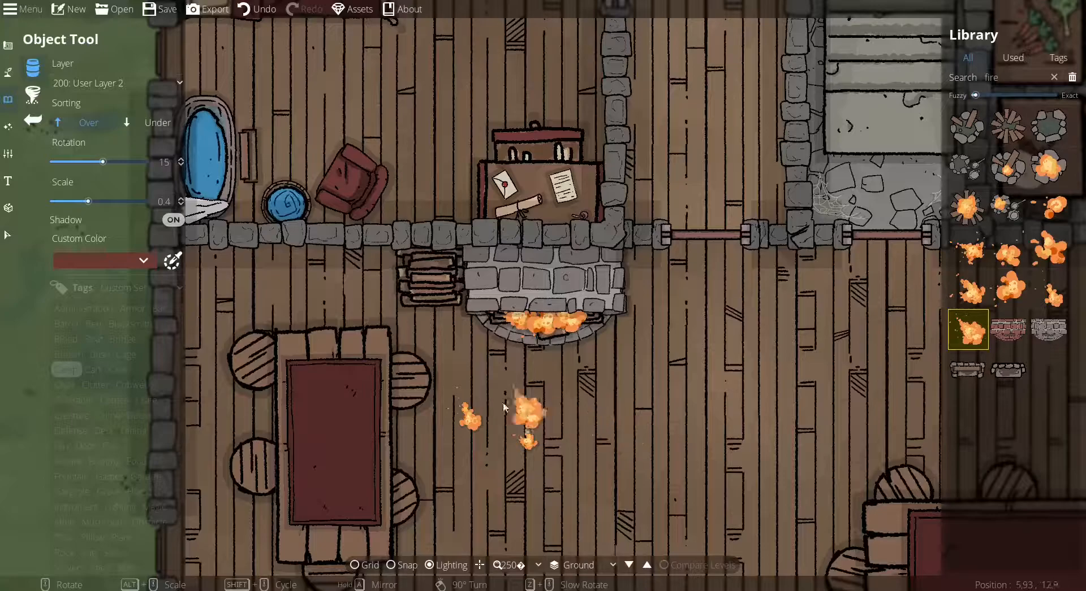
- Move the middle hearth flame to layer 300: User Layer 3
left_click(12, 235)
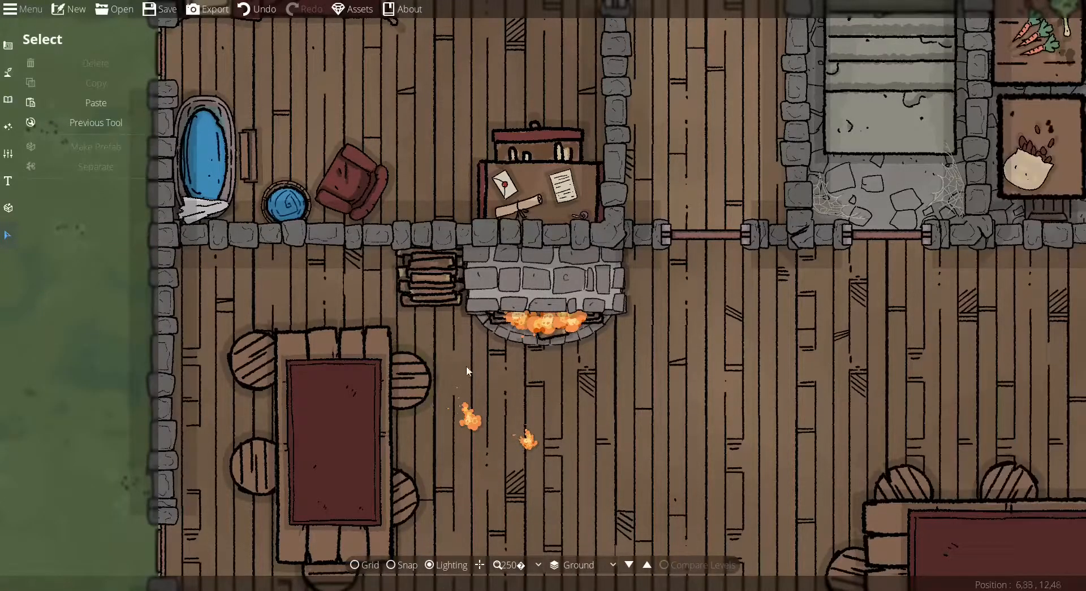
left_click(545, 332)
left_click(122, 208)
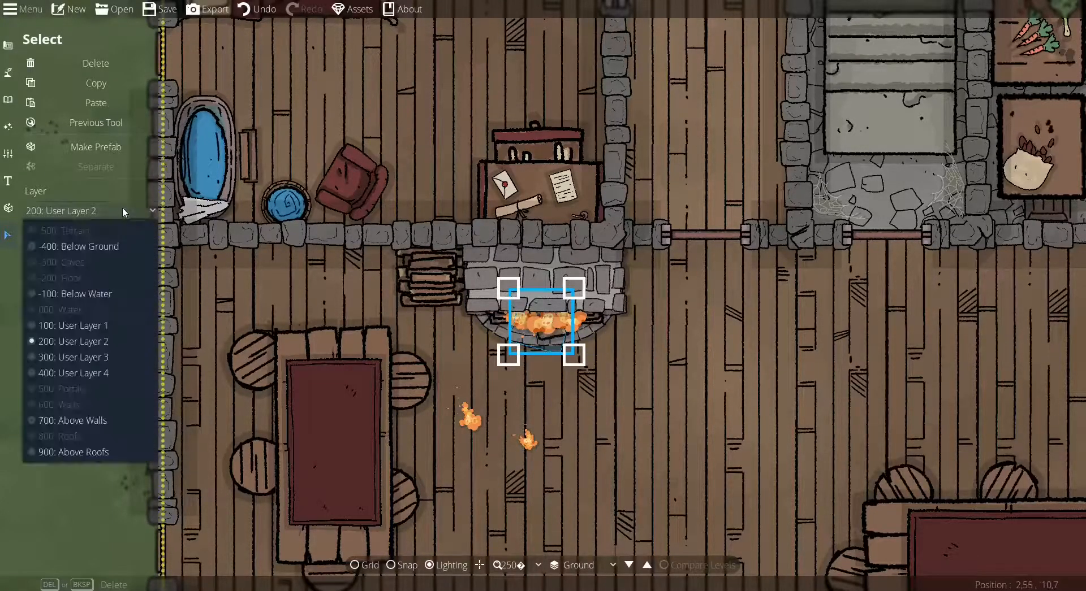
left_click(99, 357)
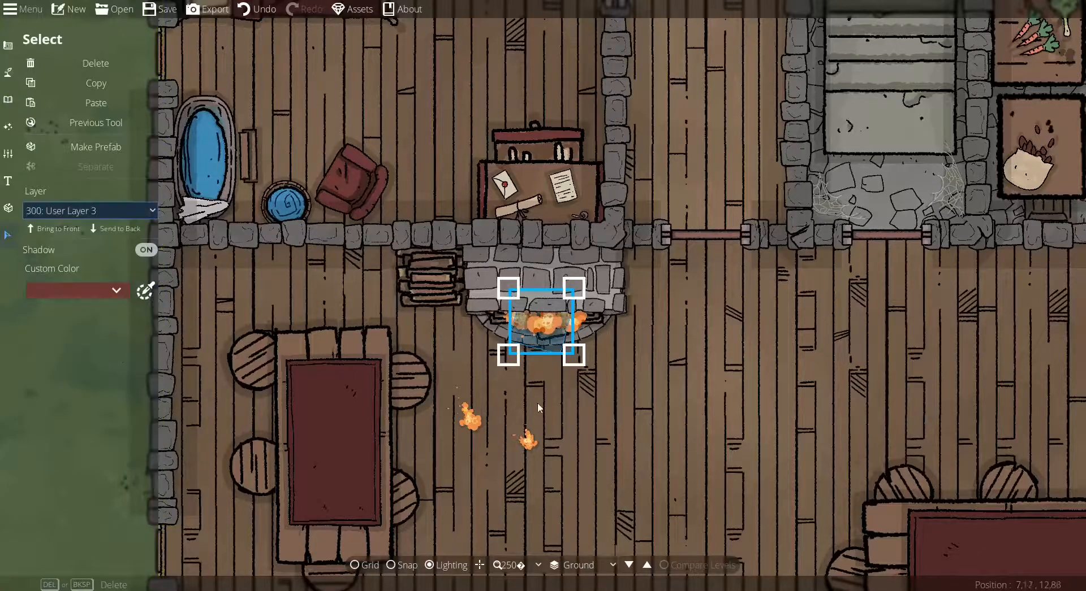
left_click(582, 408)
scroll(582, 405, "down", 1)
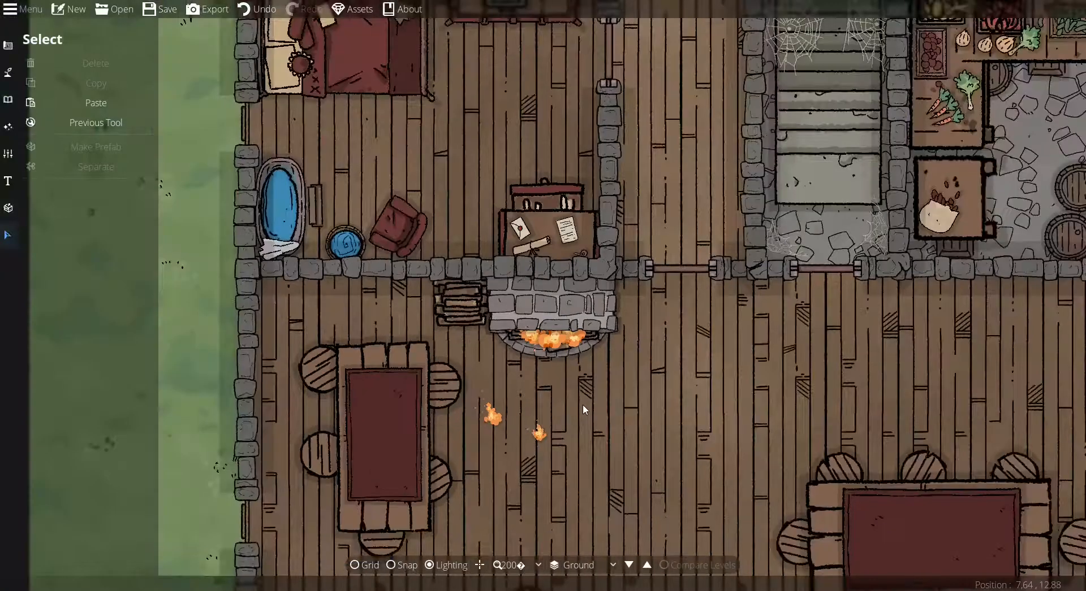
scroll(582, 405, "down", 1)
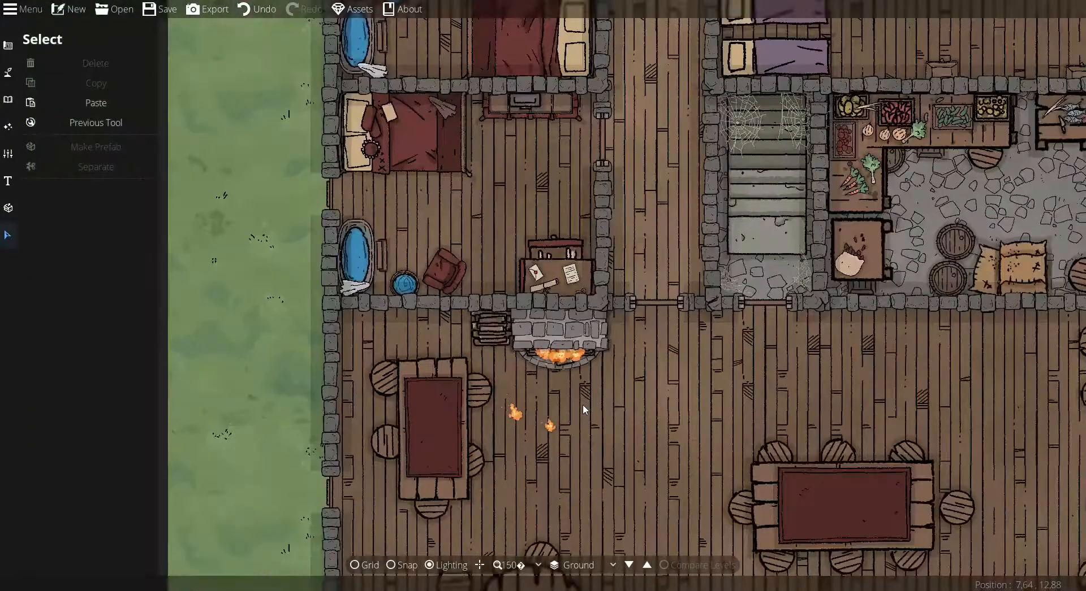
scroll(583, 405, "up", 2)
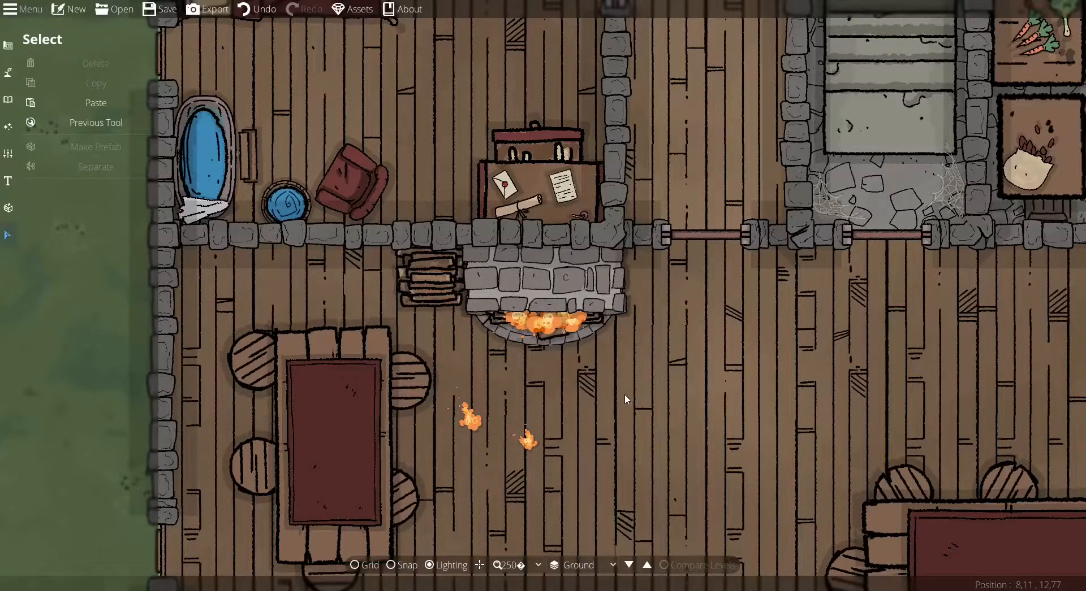
- Move the small flame off the kitchen fireplace, then slightly resize that fireplace and set it against the upper wall
scroll(591, 398, "down", 1)
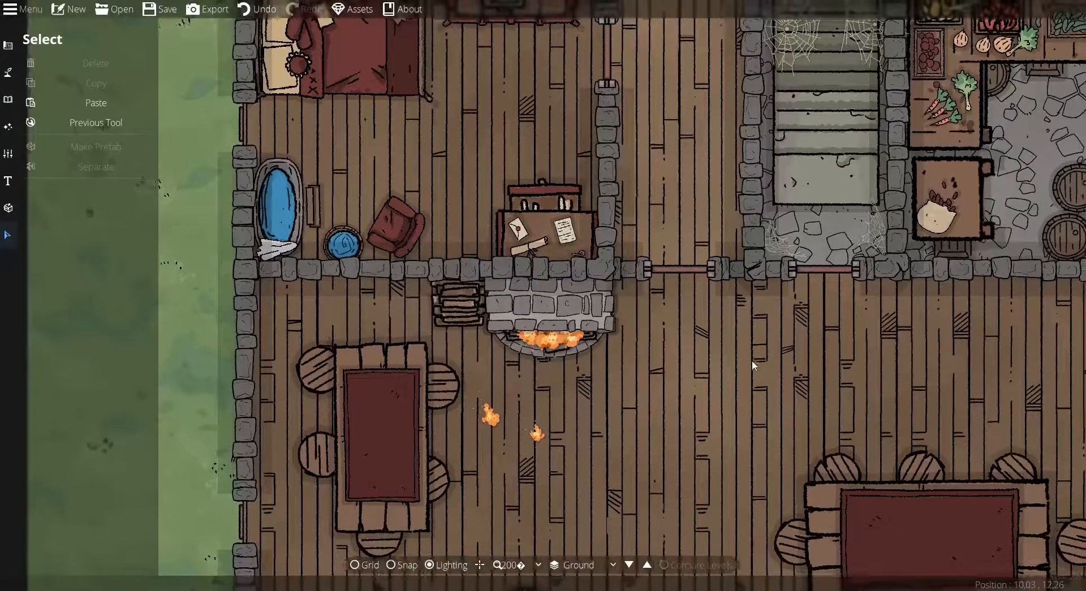
left_click_drag(752, 361, 298, 483)
left_click_drag(716, 294, 536, 364)
left_click(604, 337)
left_click(575, 253)
left_click_drag(575, 252, 669, 400)
left_click_drag(523, 222, 539, 237)
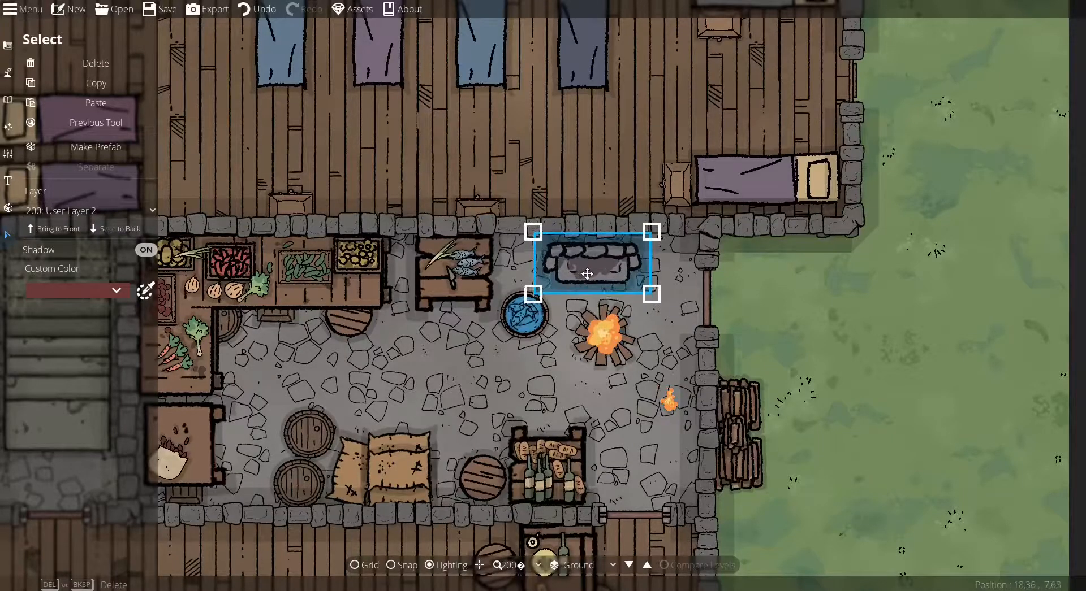
left_click_drag(583, 280, 583, 265)
- Scale down the loose kitchen campfire and place it inside the kitchen fireplace, shrunk to fit the hearth
left_click(610, 349)
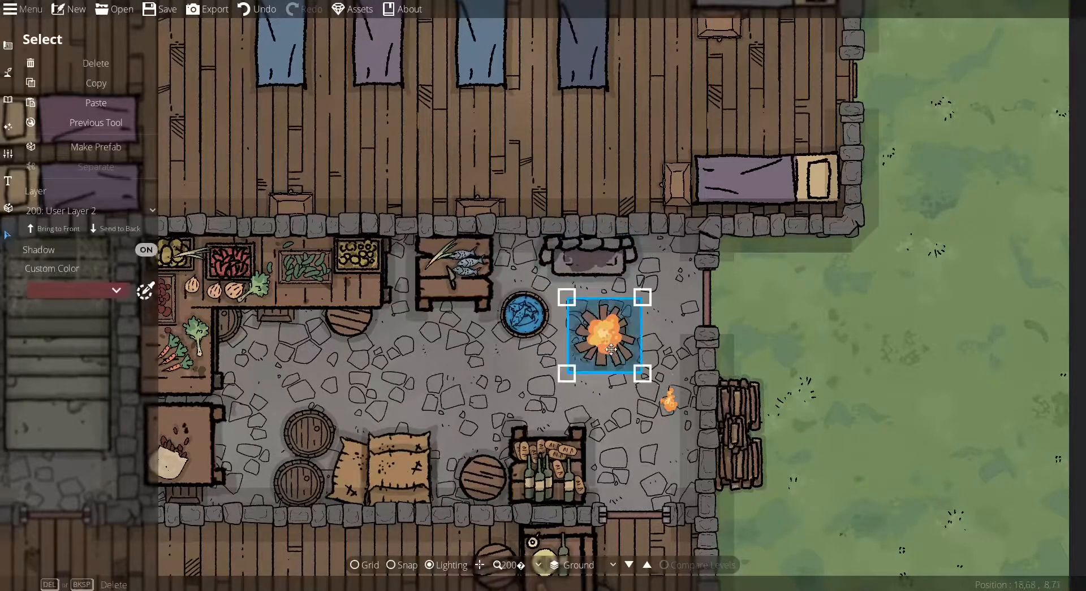
scroll(611, 349, "down", 2)
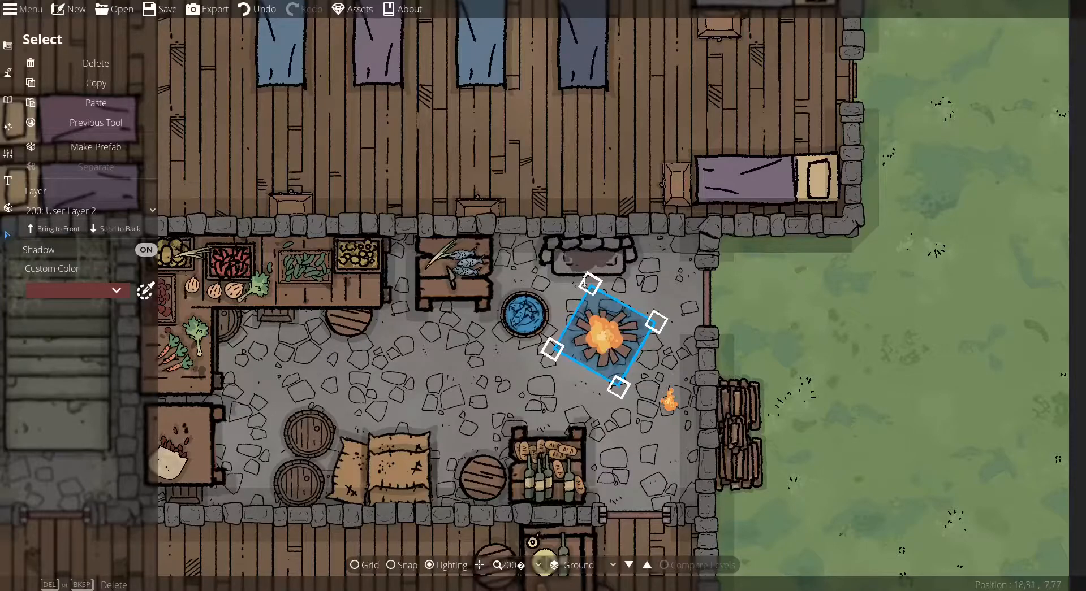
left_click_drag(588, 281, 589, 318)
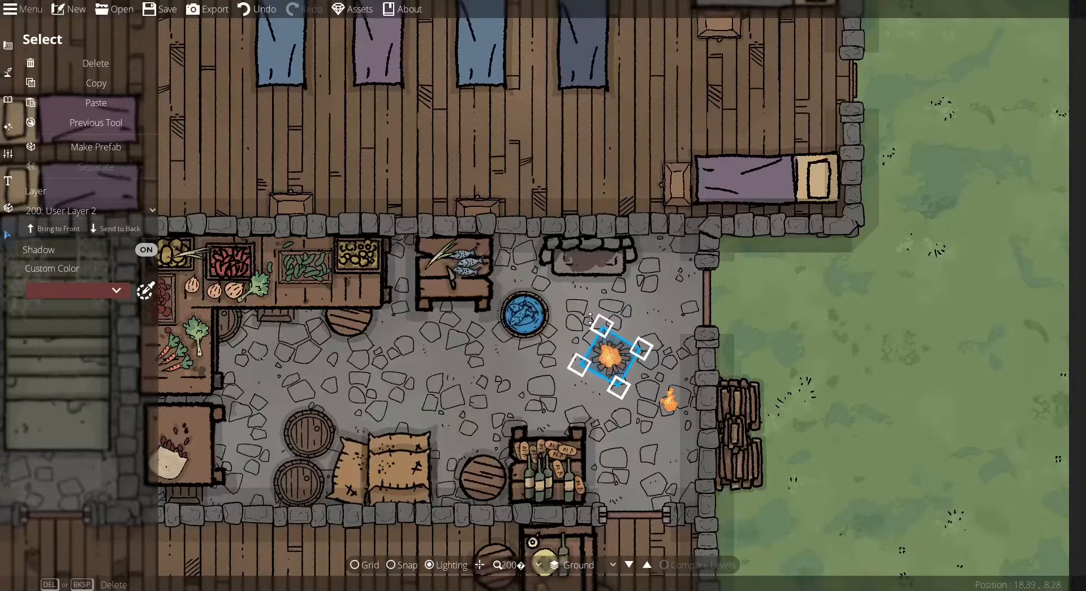
left_click(655, 310)
left_click(611, 356)
left_click_drag(611, 357, 594, 318)
left_click_drag(563, 286, 566, 289)
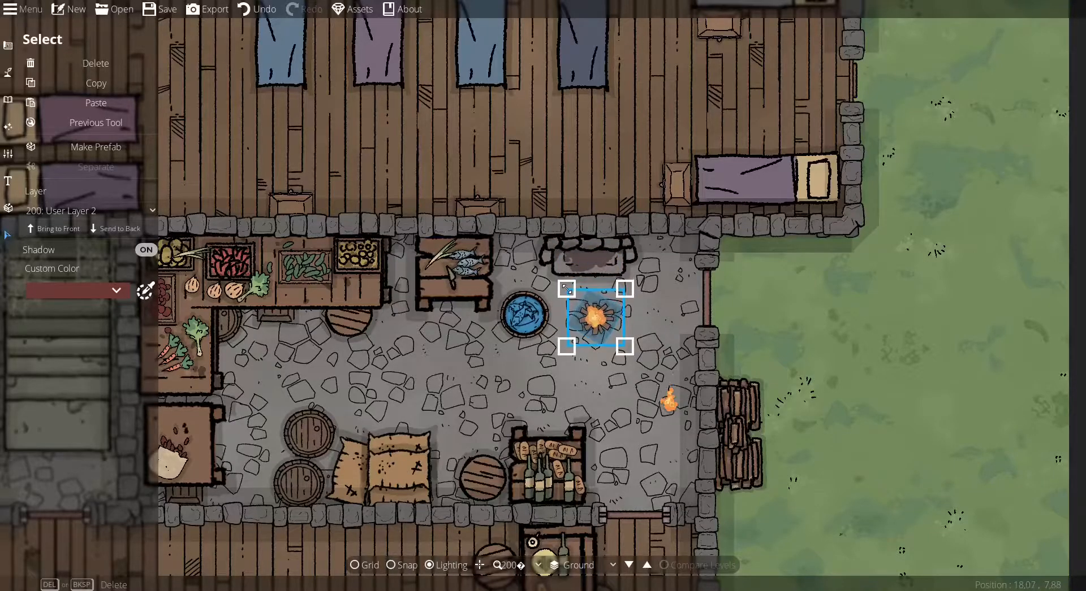
left_click_drag(600, 324, 593, 270)
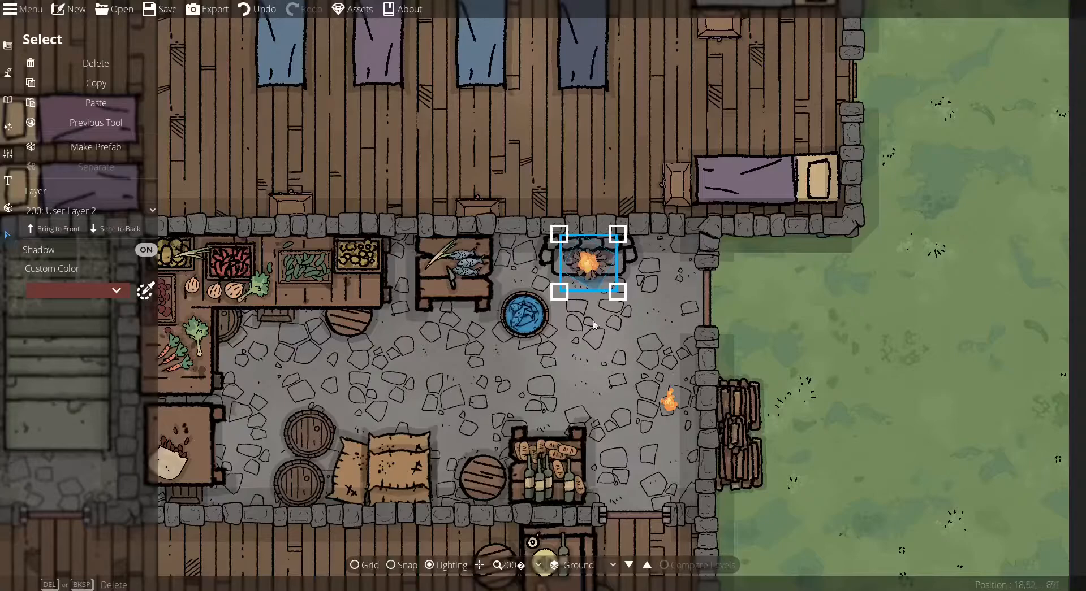
left_click_drag(560, 233, 585, 263)
key("Escape")
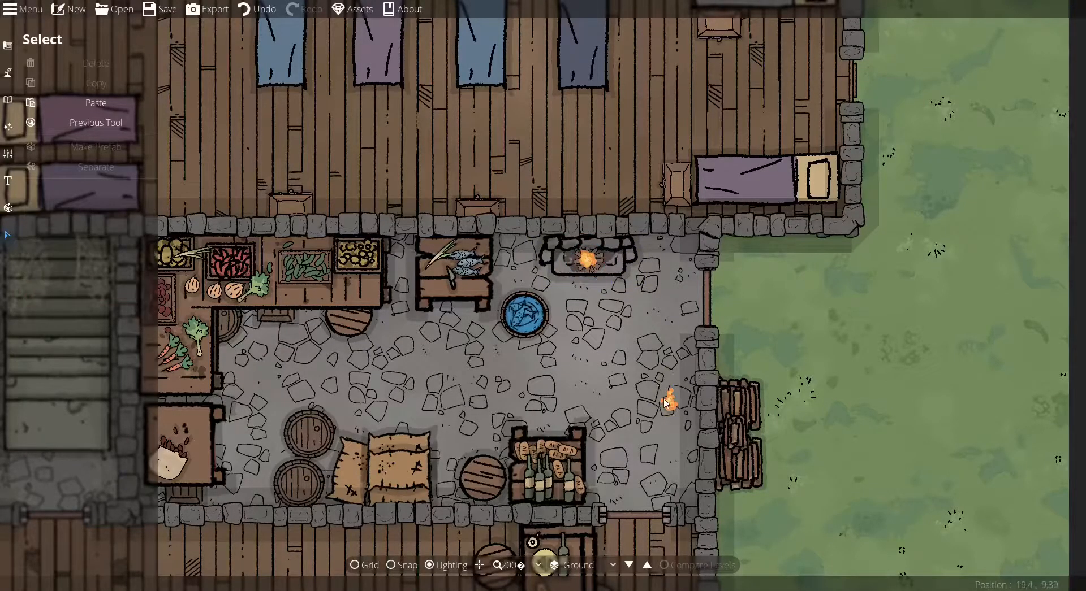
- Enlarge the small kitchen flame slightly, move it to layer 300: User Layer 3 and set it over the fireplace's campfire
left_click(667, 401)
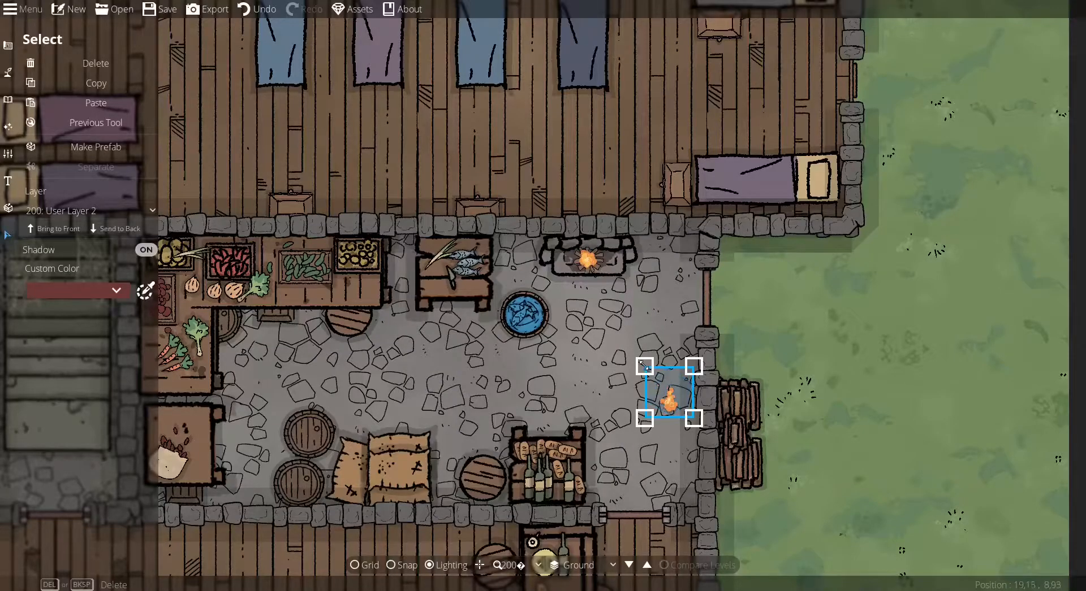
left_click_drag(636, 357, 564, 285)
left_click(670, 394)
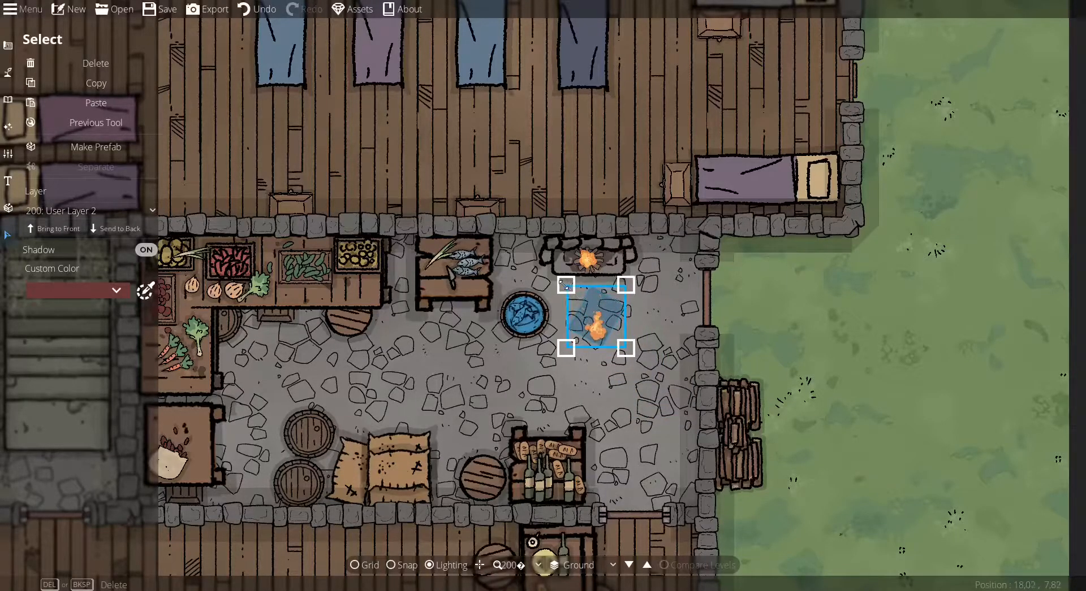
mouse_move(582, 320)
left_mouse_down()
mouse_move(583, 259)
mouse_move(573, 315)
left_mouse_up()
left_click(117, 213)
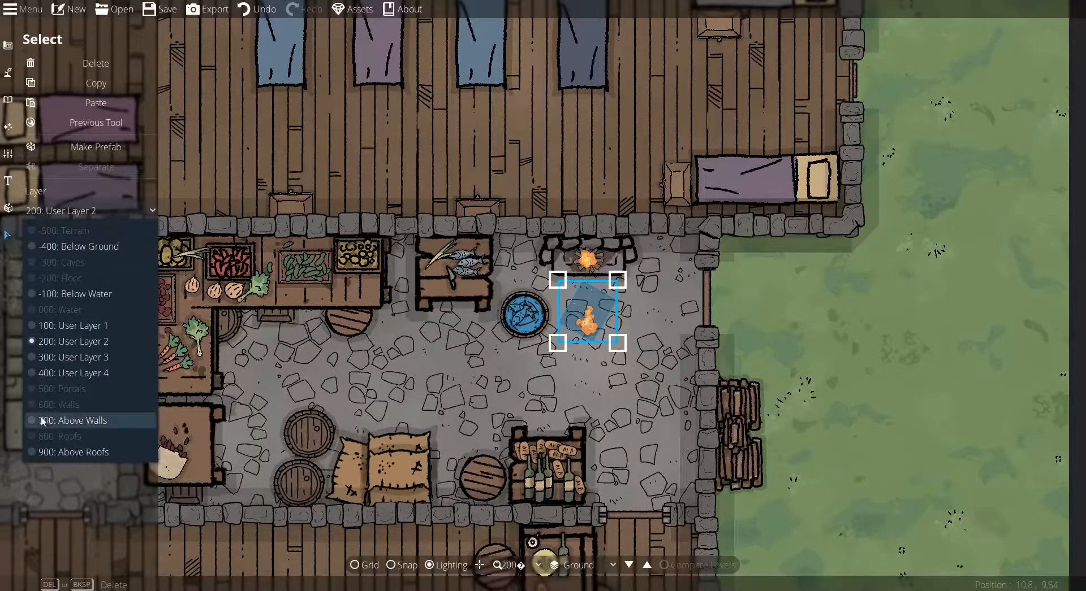
left_click(61, 359)
left_click_drag(583, 335, 585, 260)
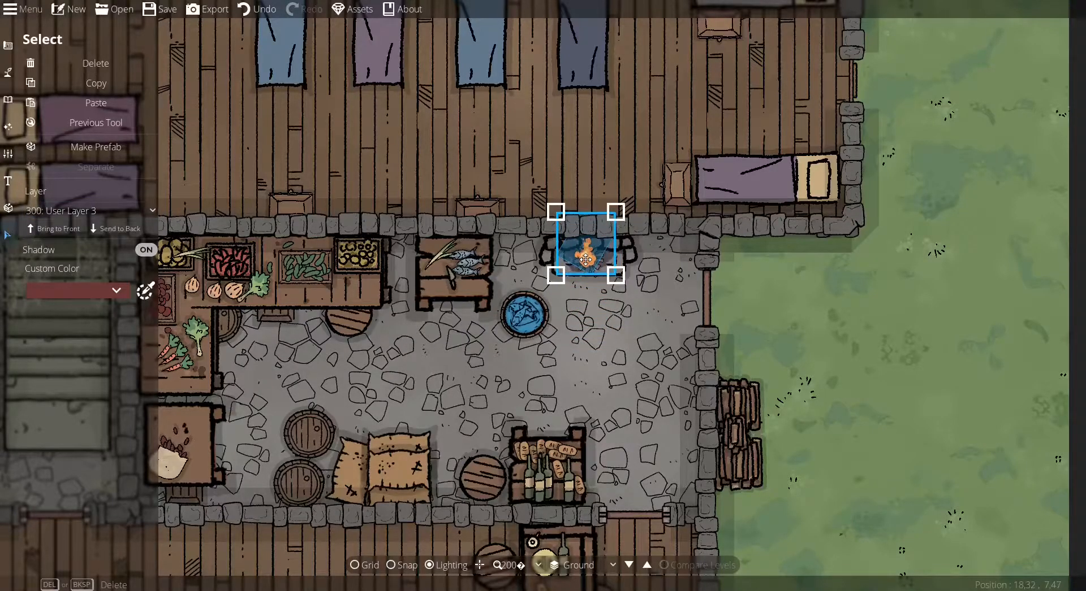
left_click(578, 351)
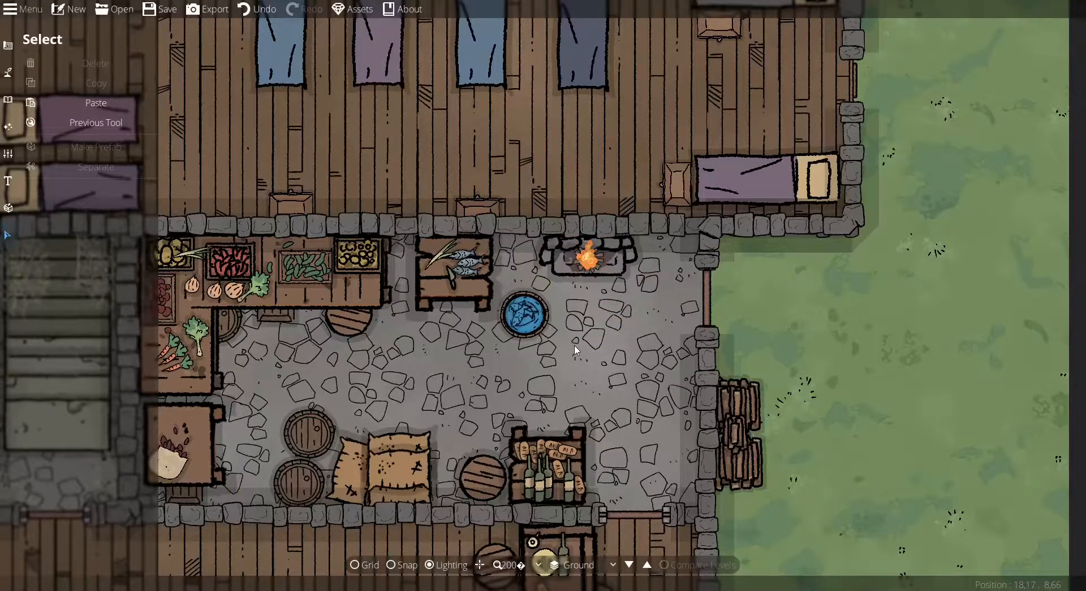
- Delete the two spare flames lying on the floor below the main room's fireplace
left_click_drag(533, 380, 658, 251)
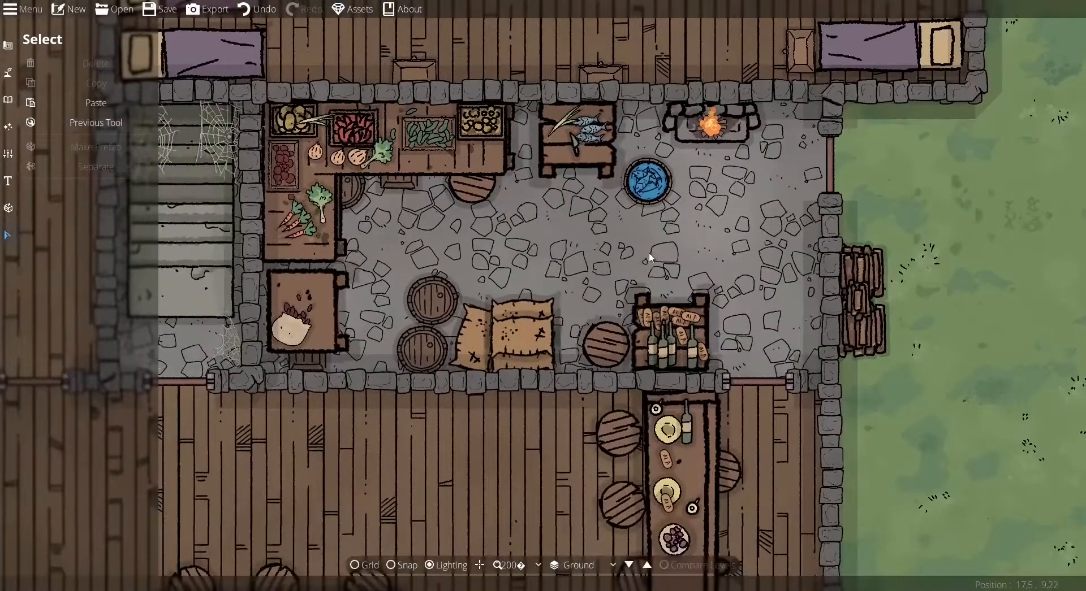
mouse_move(314, 471)
left_mouse_down()
mouse_move(413, 432)
mouse_move(499, 367)
left_mouse_up()
left_click_drag(270, 418, 503, 412)
left_click_drag(341, 418, 398, 416)
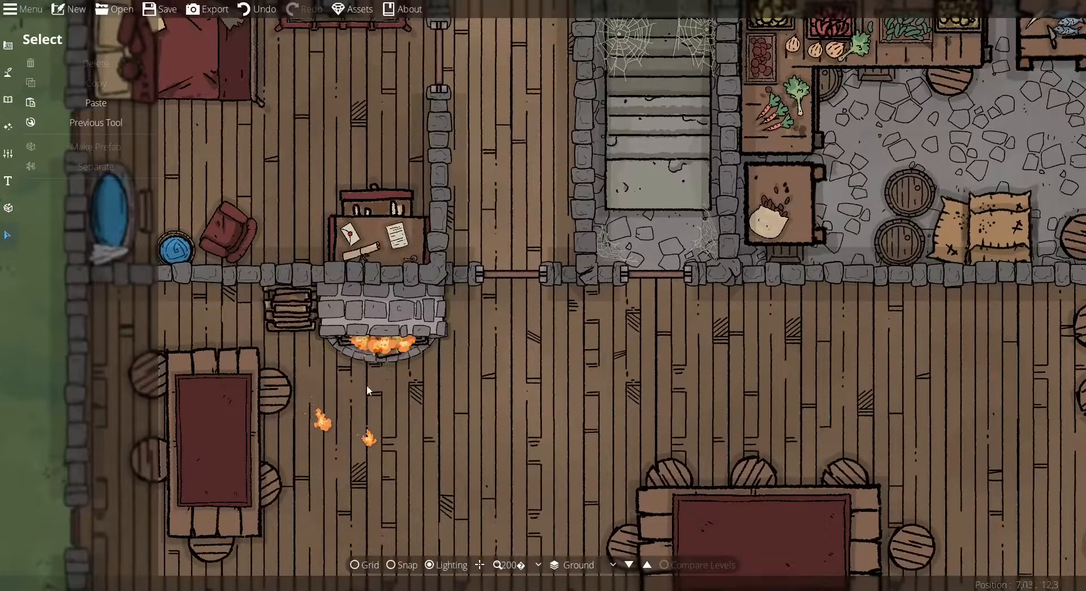
left_click(321, 422)
key("Delete")
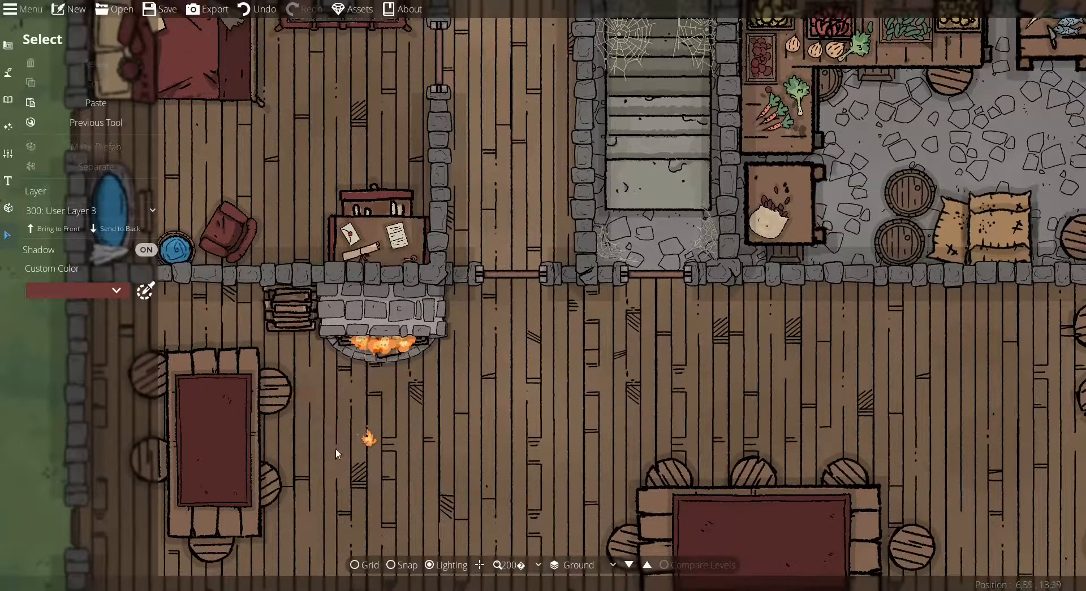
left_click(368, 437)
key("Delete")
- Open the environment's Ambient Light colour for editing
left_click(6, 133)
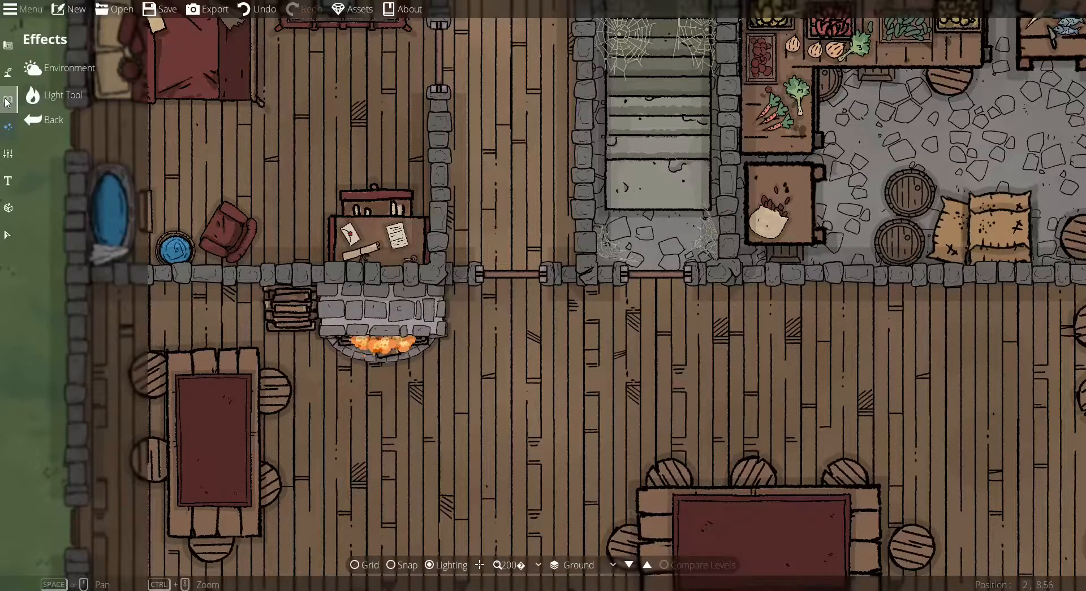
left_click(7, 100)
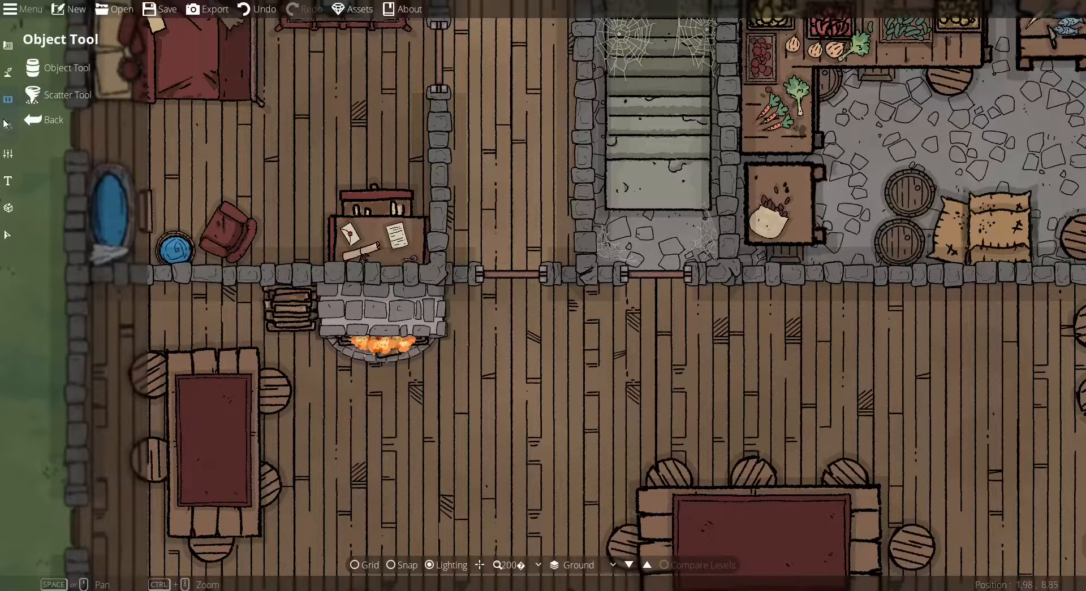
left_click(7, 126)
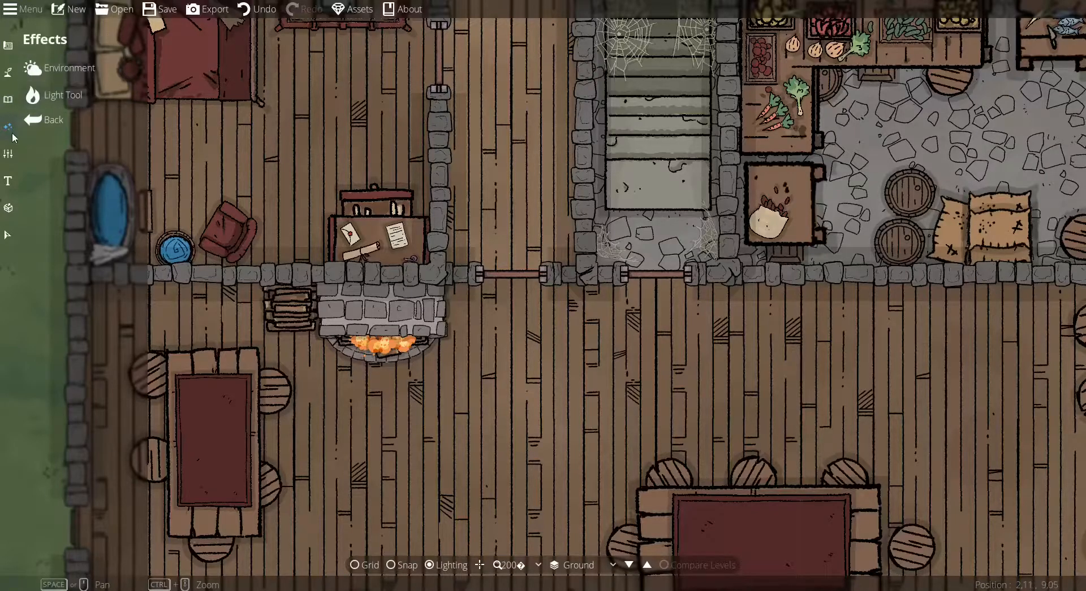
left_click(59, 75)
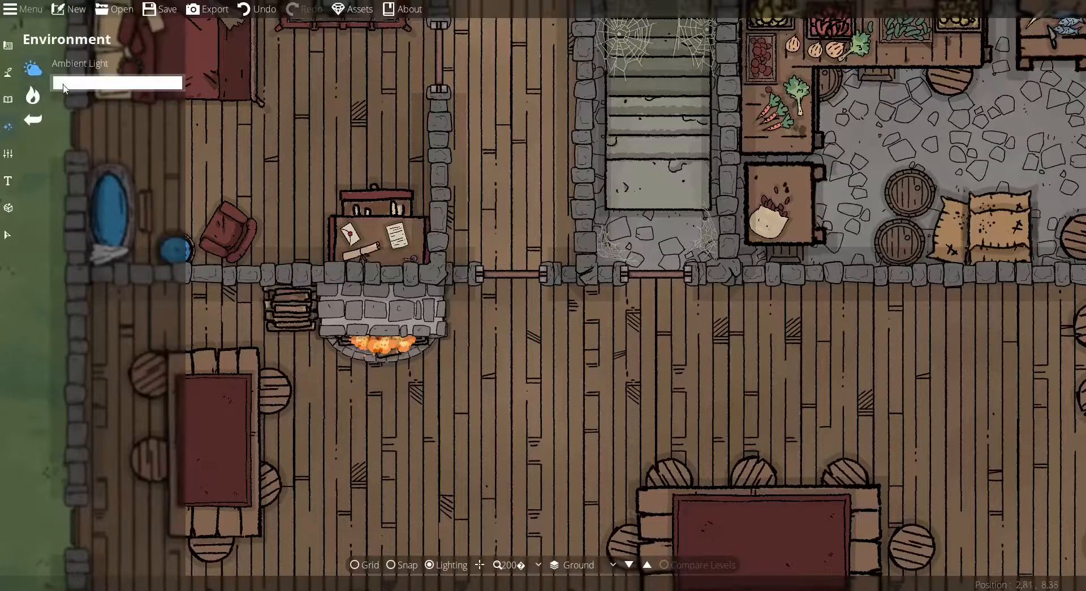
left_click(72, 85)
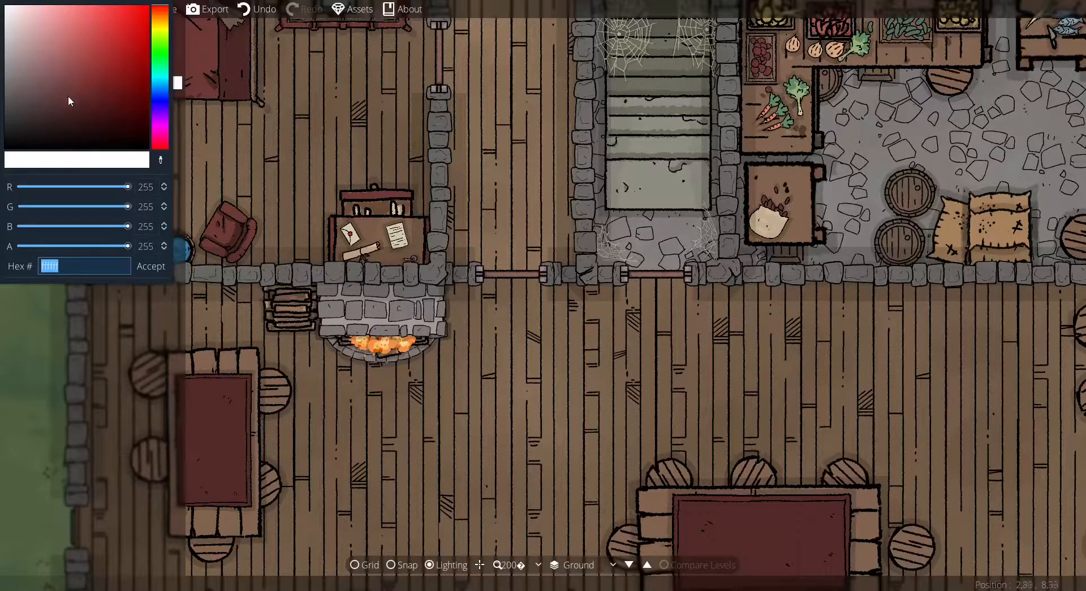
- Try near-black 0d0c0c and pale grey b9a9a9 as the ambient light colour
left_click(20, 143)
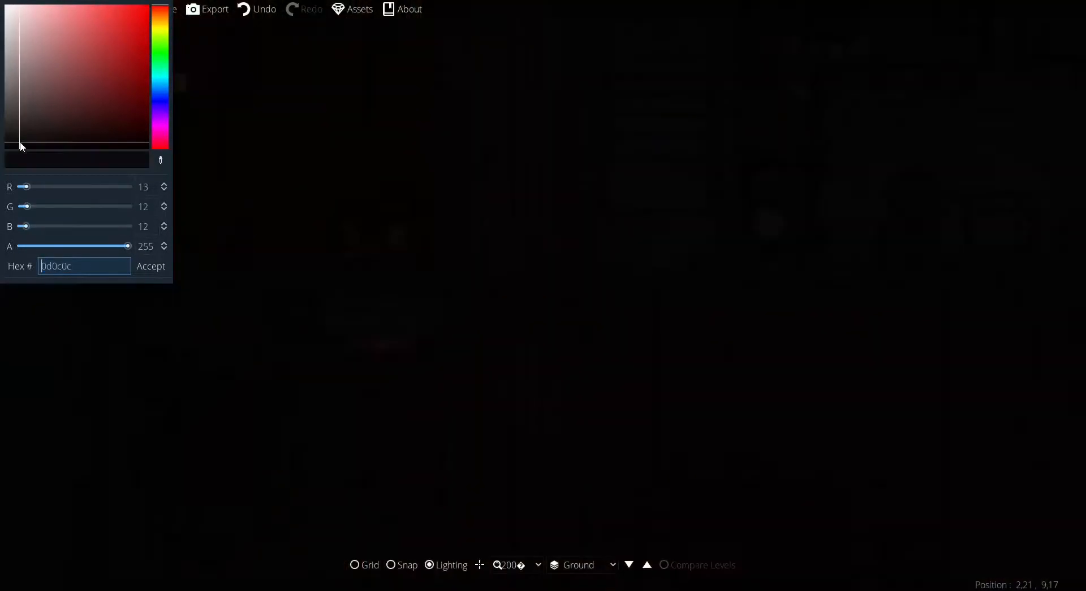
left_click_drag(20, 121, 19, 42)
left_click_drag(17, 79, 16, 44)
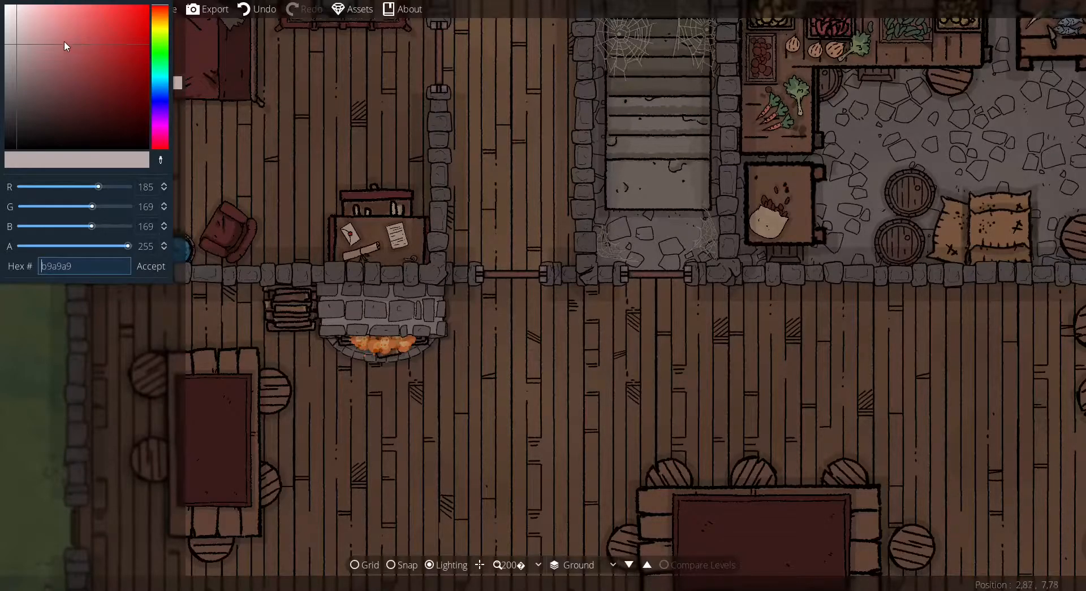
- Try reddish tints such as b96565 and bd8383 for the ambient light
left_click(49, 34)
left_click(57, 41)
left_click(55, 54)
left_click(63, 46)
left_click(68, 37)
left_click(70, 45)
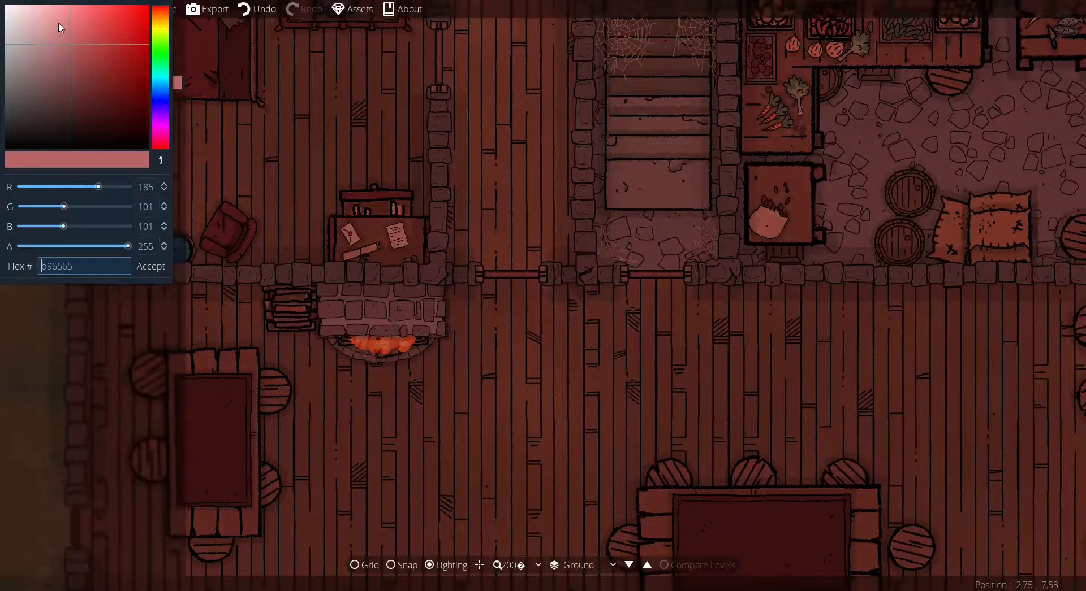
left_click(49, 41)
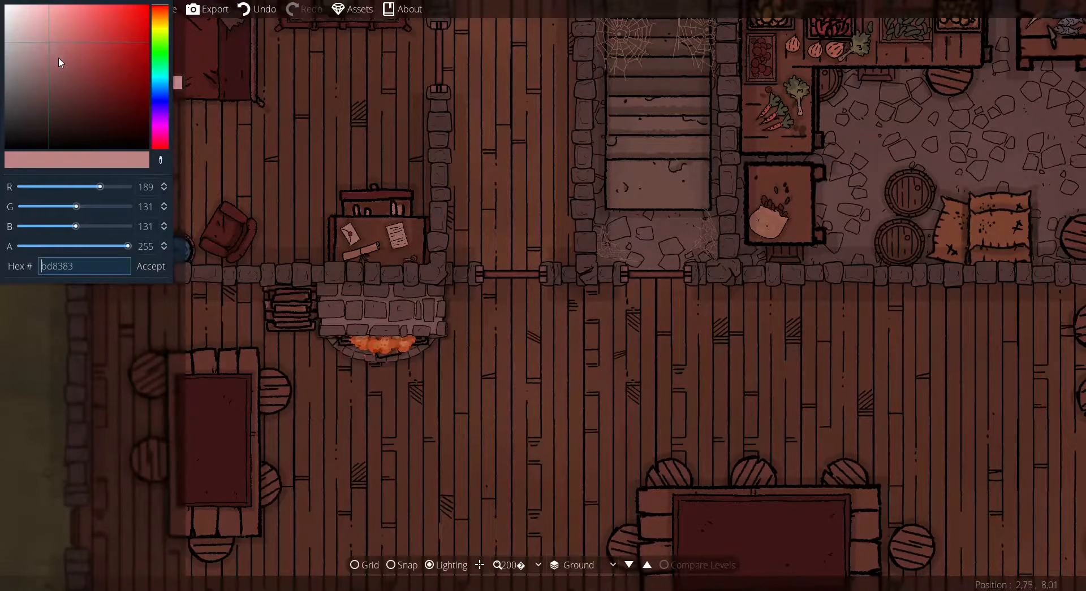
- Try a blue hue for the ambient light, with shades such as 8384bd and 9192bc
left_click(160, 101)
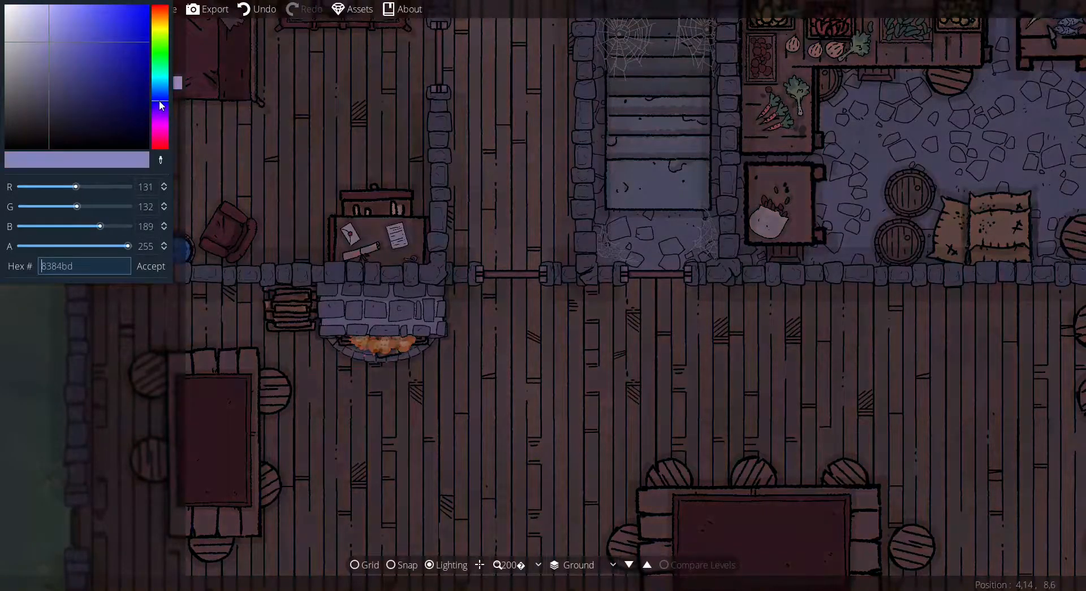
left_click(38, 42)
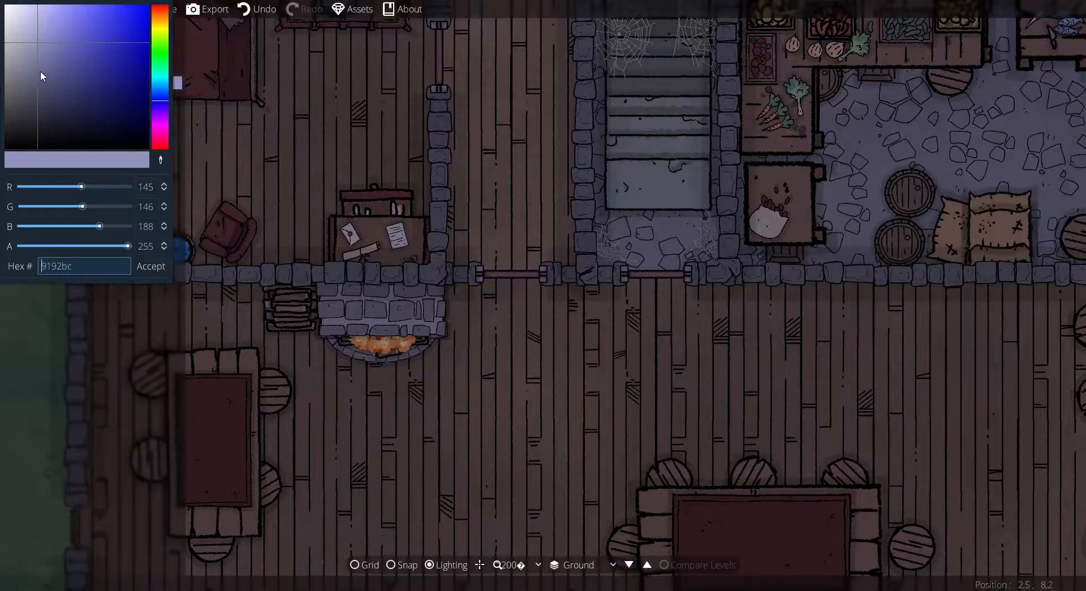
left_click(38, 66)
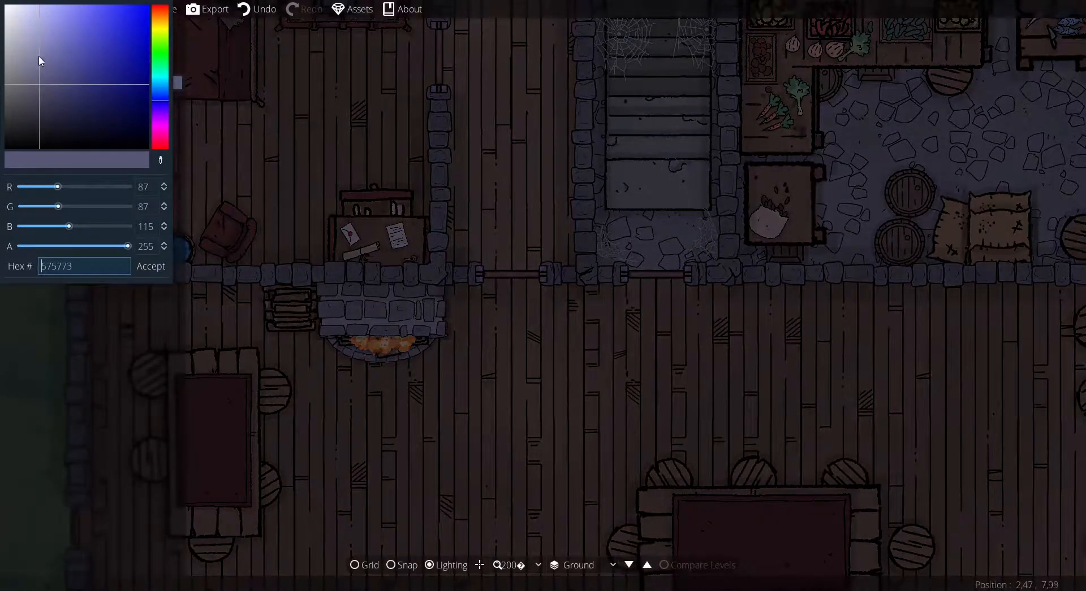
left_click(36, 31)
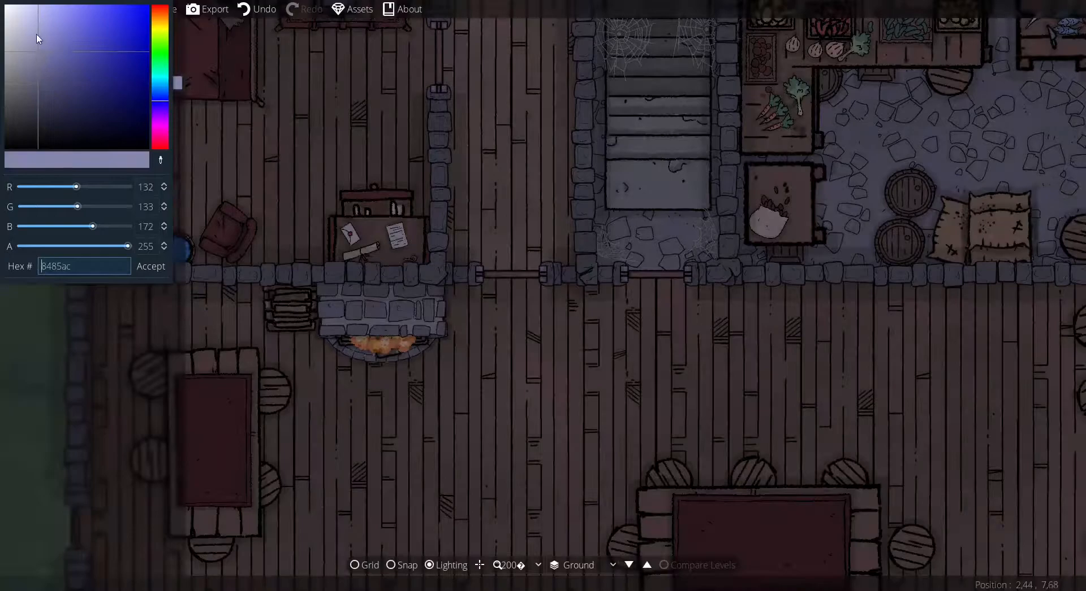
- Set the ambient light to an orange hue darkened to the warm brown 3b3431 and accept the colour
left_click(161, 15)
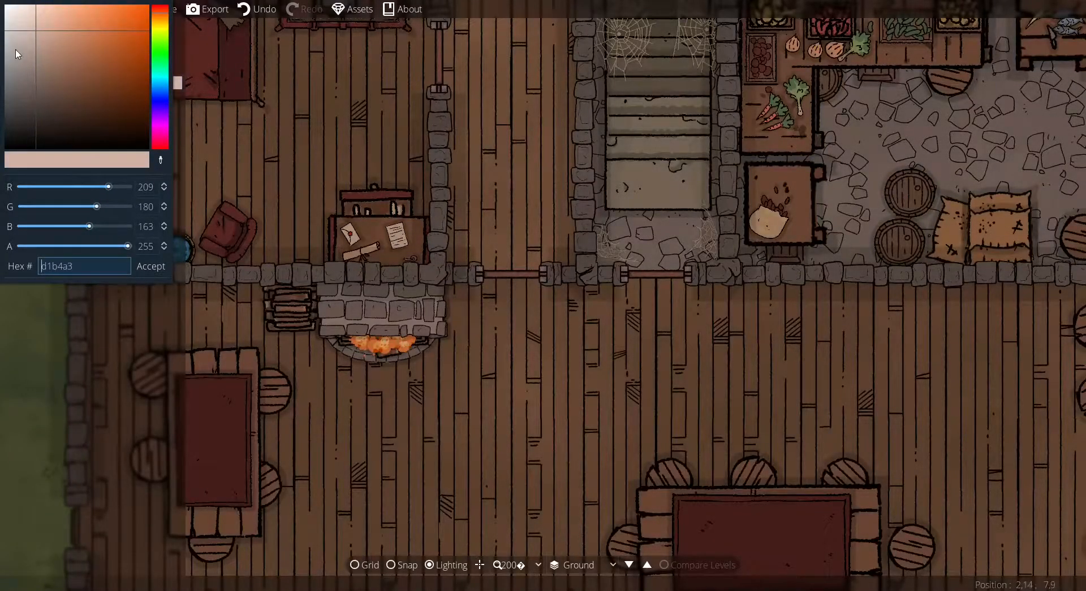
left_click(31, 28)
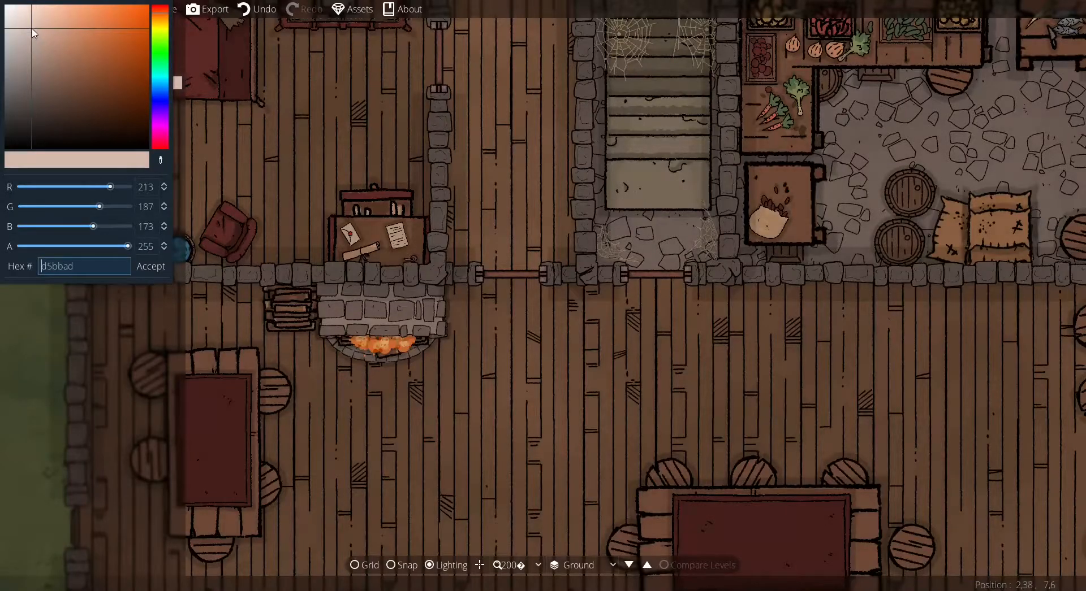
left_click(30, 68)
left_click(30, 88)
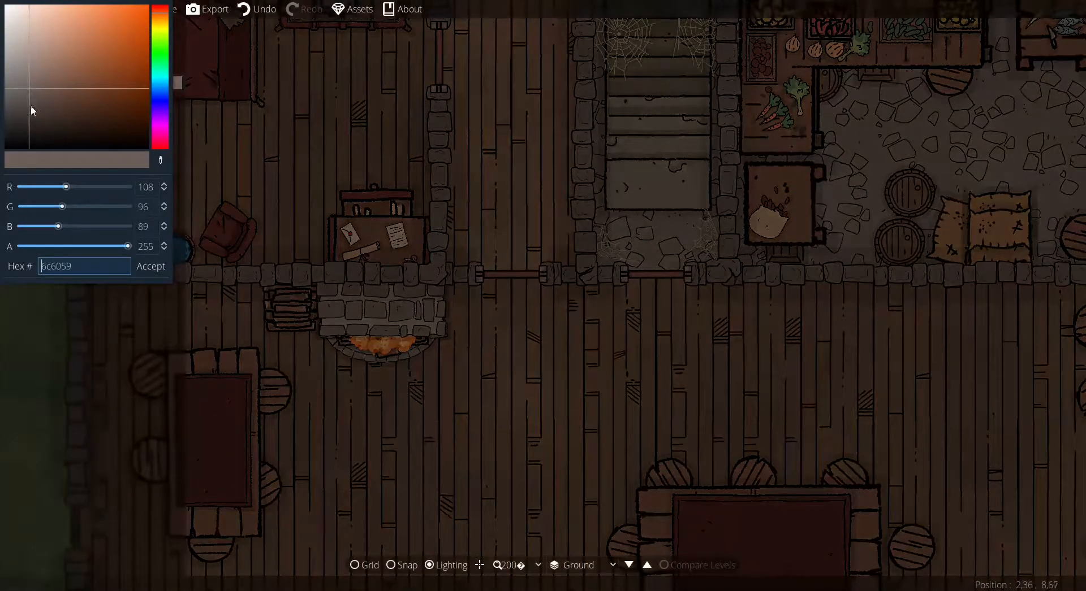
left_click(30, 108)
left_click(29, 116)
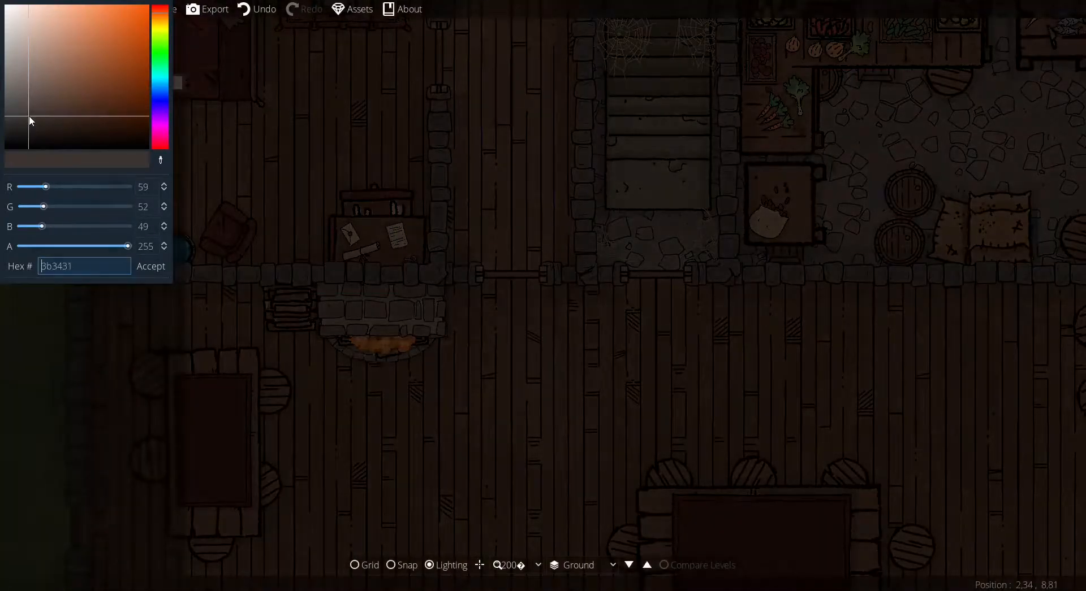
left_click(151, 266)
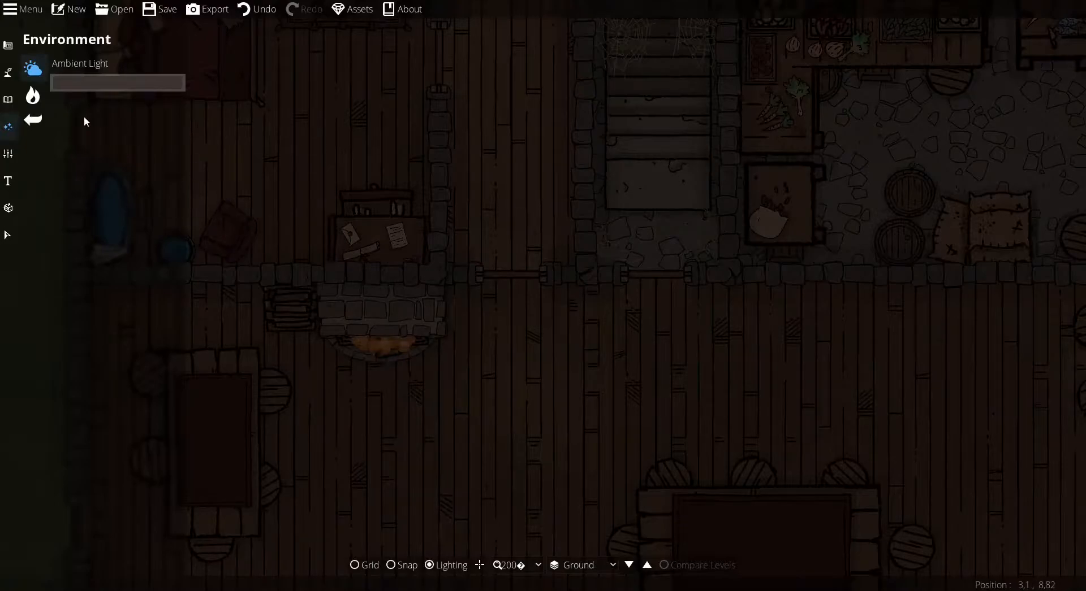
- Switch from the ambient light settings to placing light sources and reduce the light range to 3.5
left_click(43, 97)
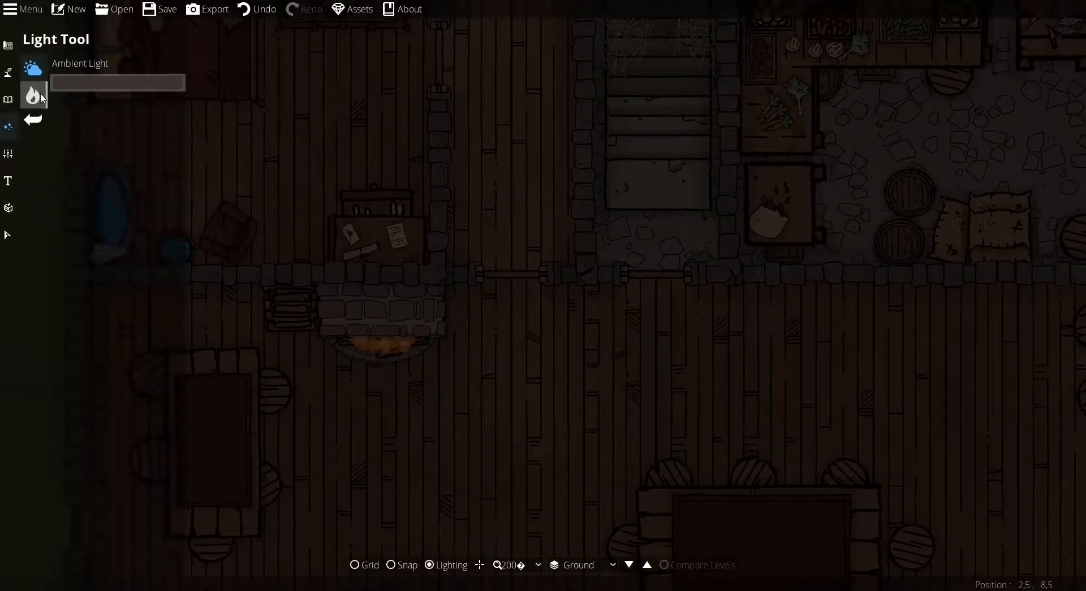
left_click(37, 95)
left_click(34, 96)
left_click(34, 66)
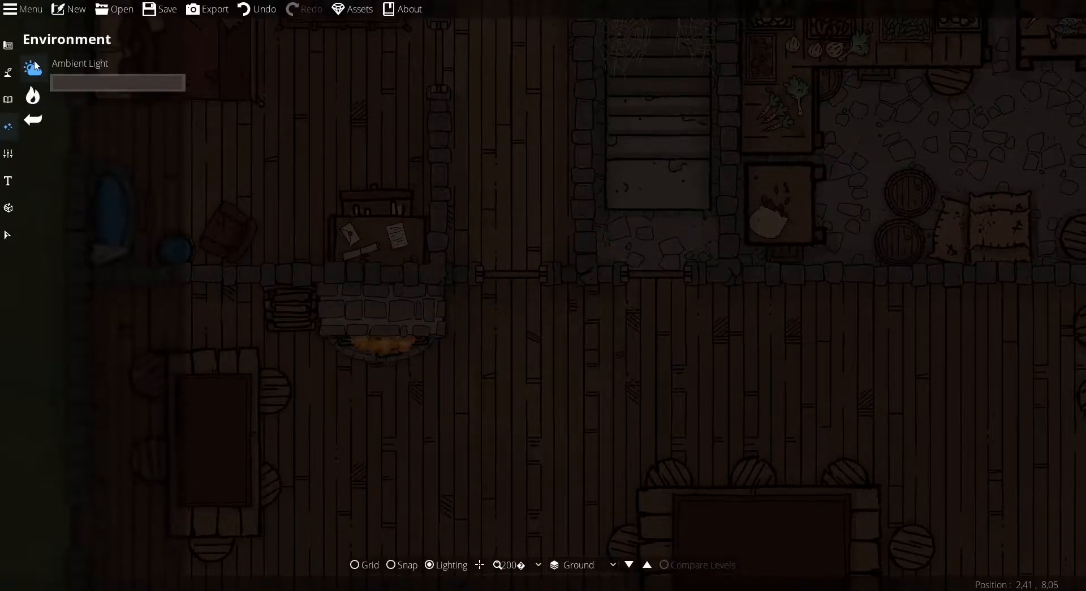
left_click(35, 96)
left_click(35, 101)
left_click(32, 103)
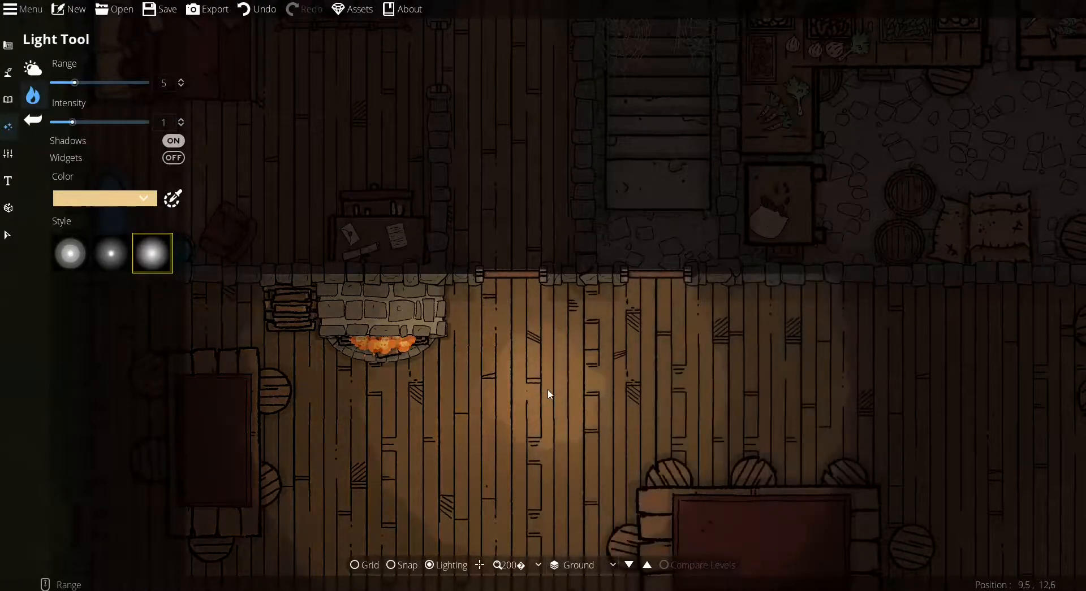
scroll(548, 394, "down", 3)
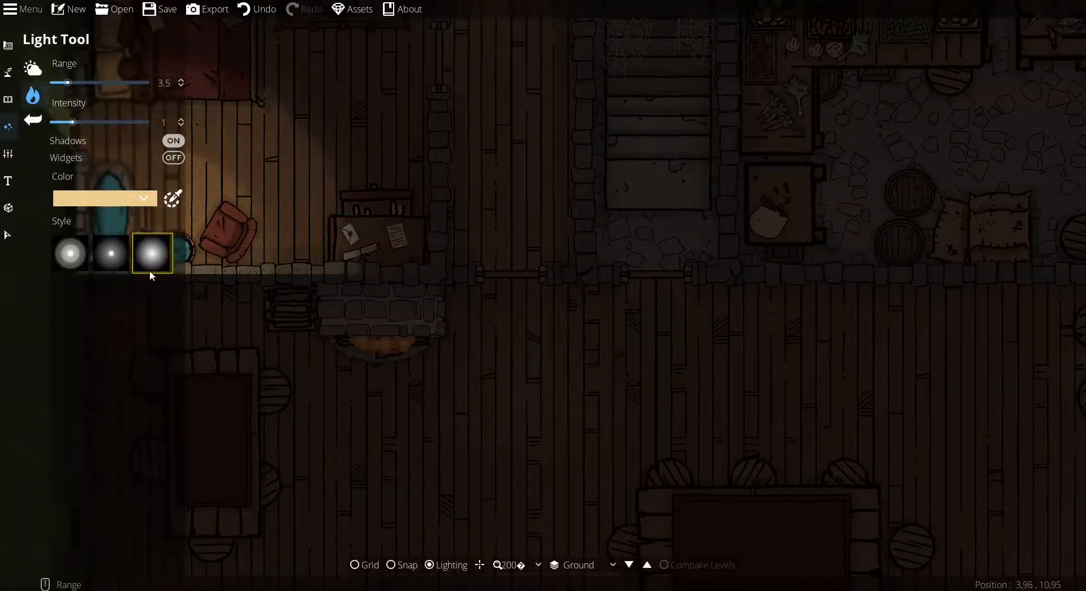
- Compare the three light styles over the map and choose the one with the small bright core
left_click(70, 254)
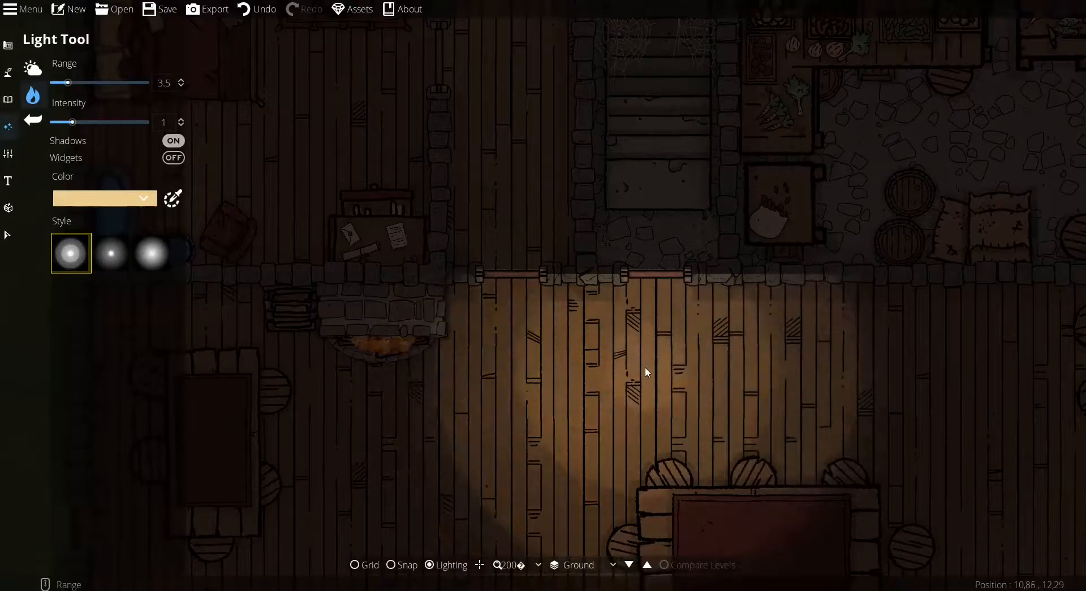
left_click(112, 253)
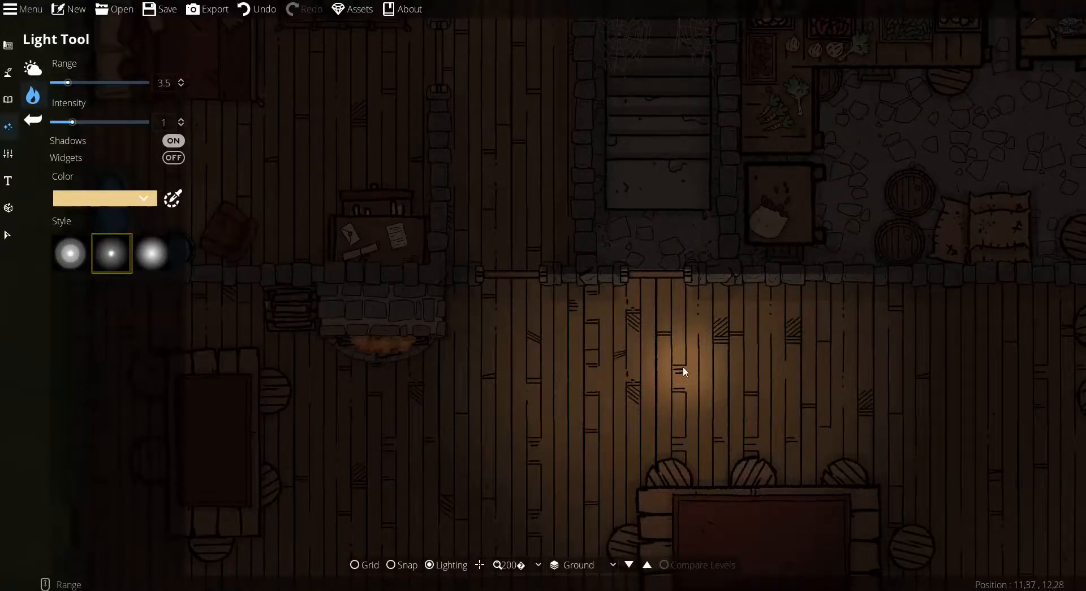
left_click(152, 253)
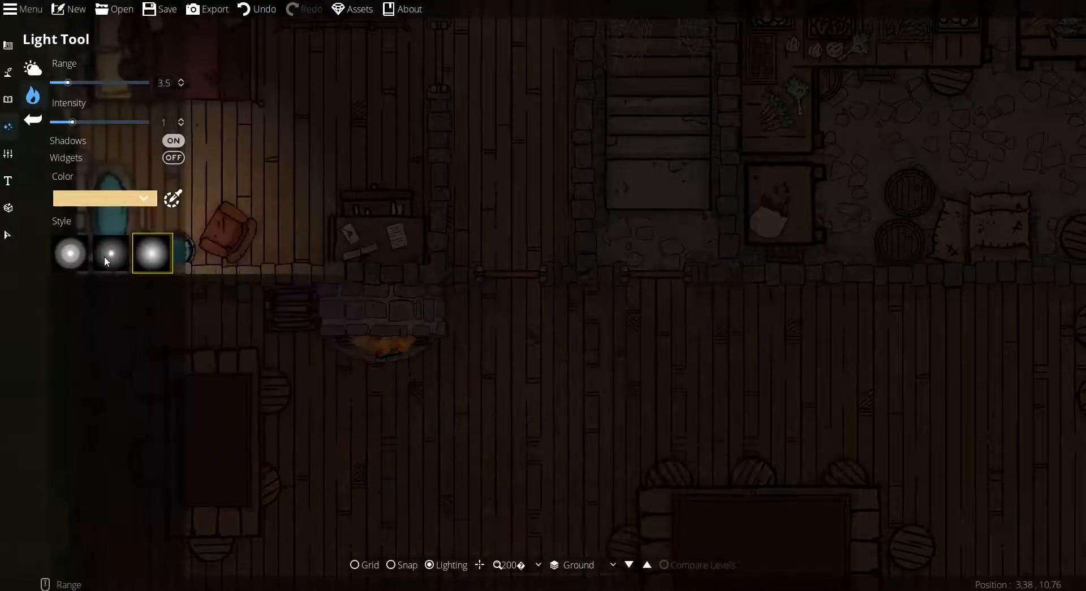
left_click(114, 267)
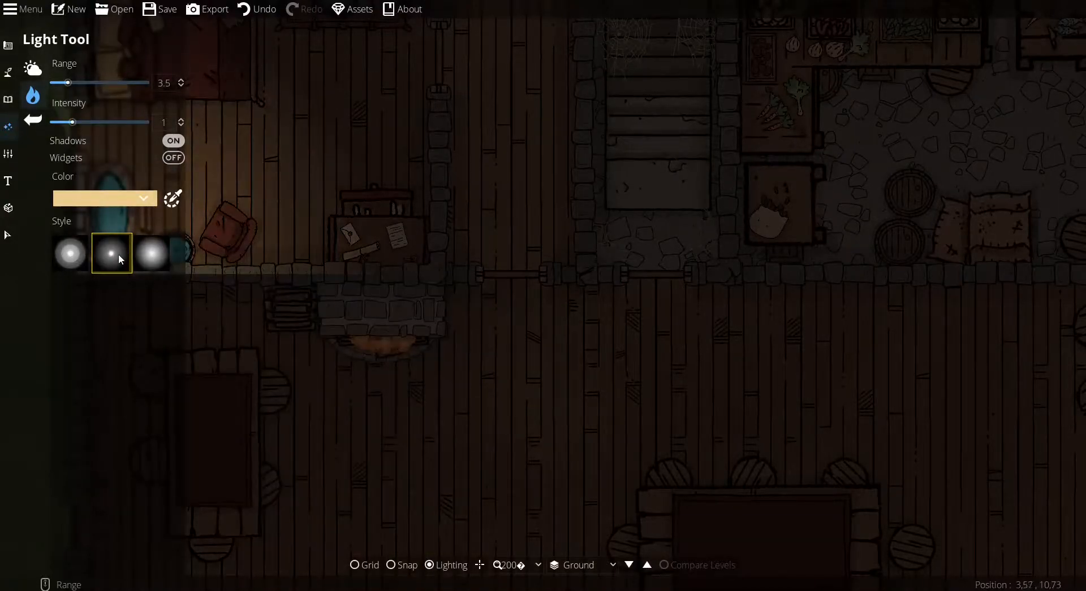
- Set the light range to 0.5 and choose the preset orange-red light colour
left_click_drag(68, 83, 38, 81)
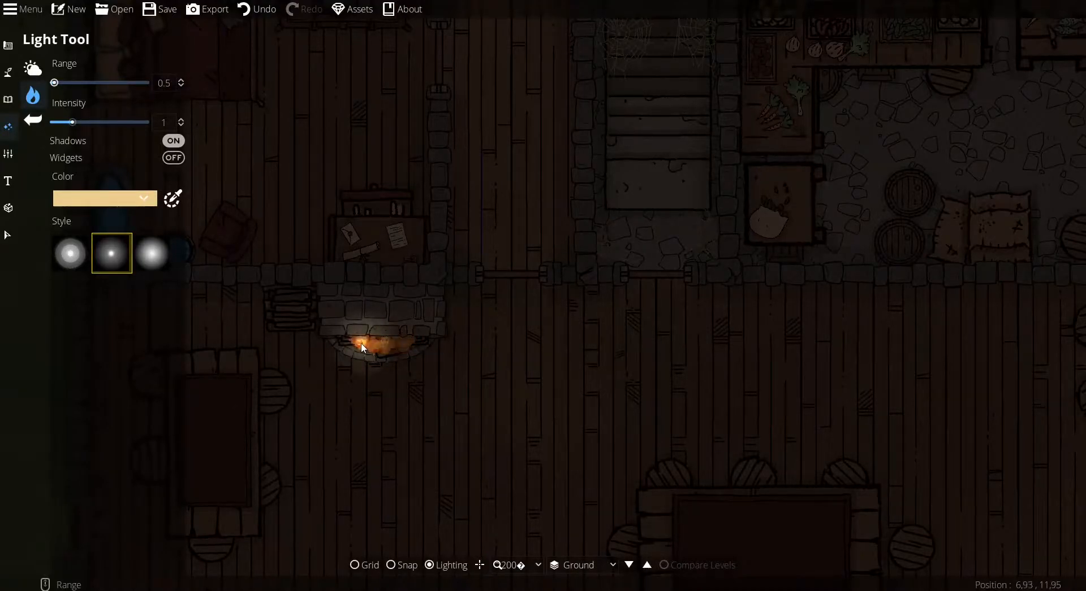
left_click(142, 199)
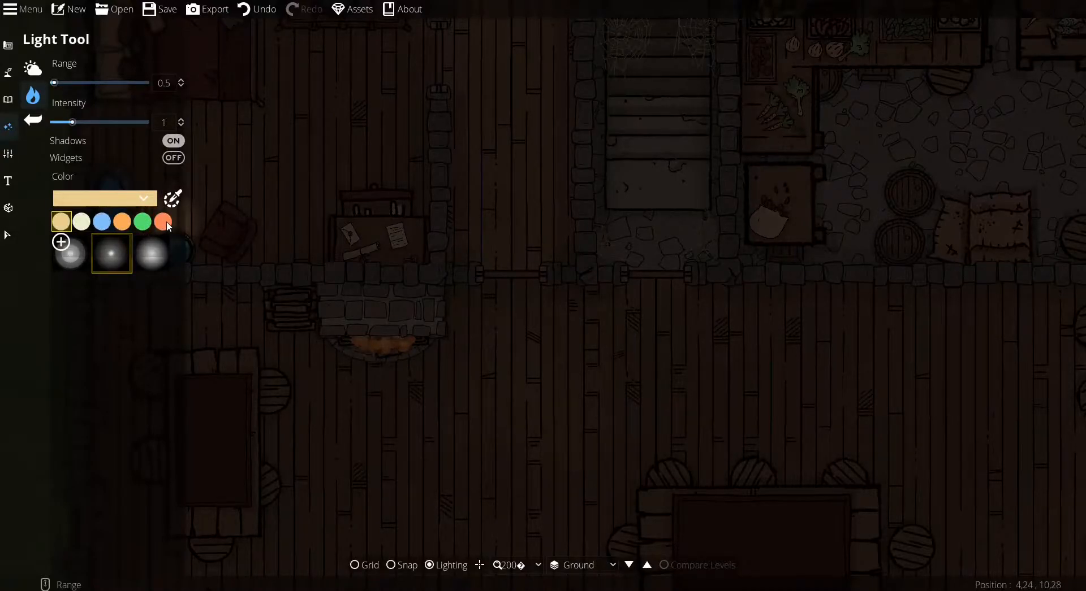
left_click(163, 222)
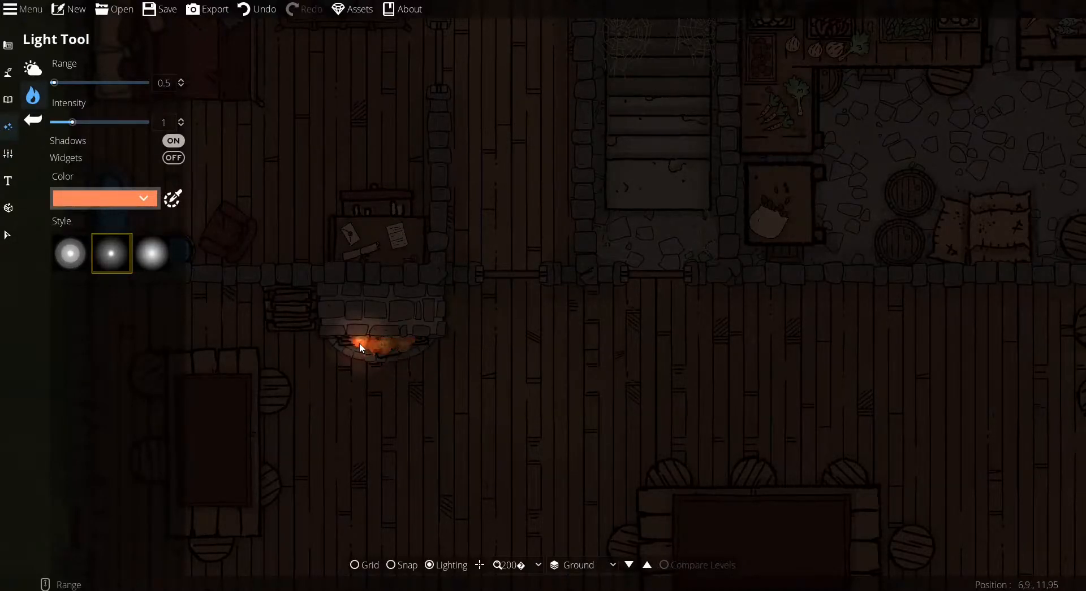
- Place a small orange-red light on the flame of the kitchen fireplace
left_click(688, 353)
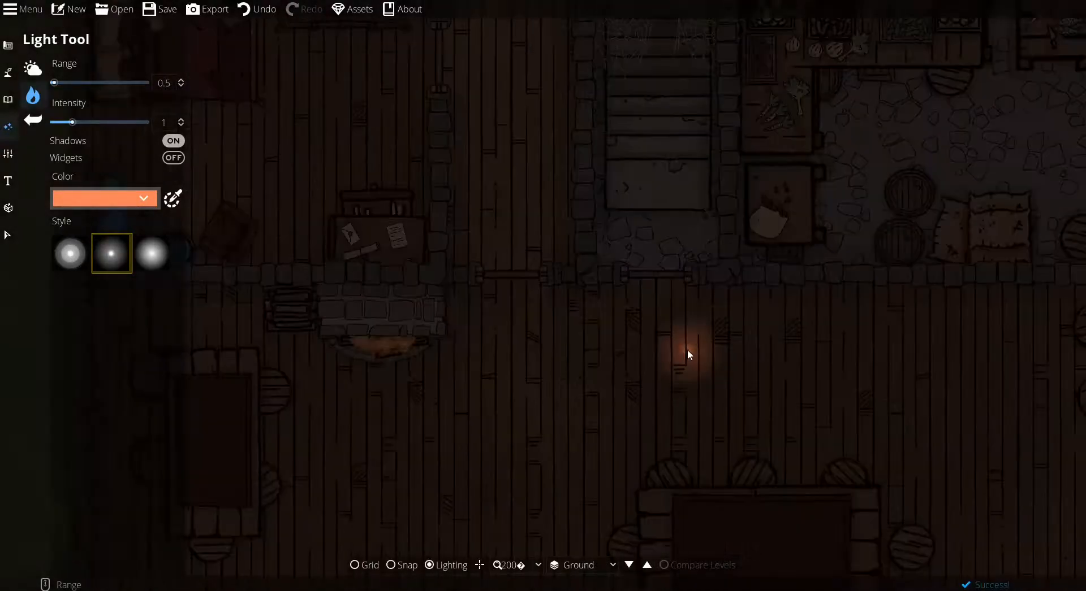
scroll(687, 349, "down", 3)
scroll(728, 356, "up", 1)
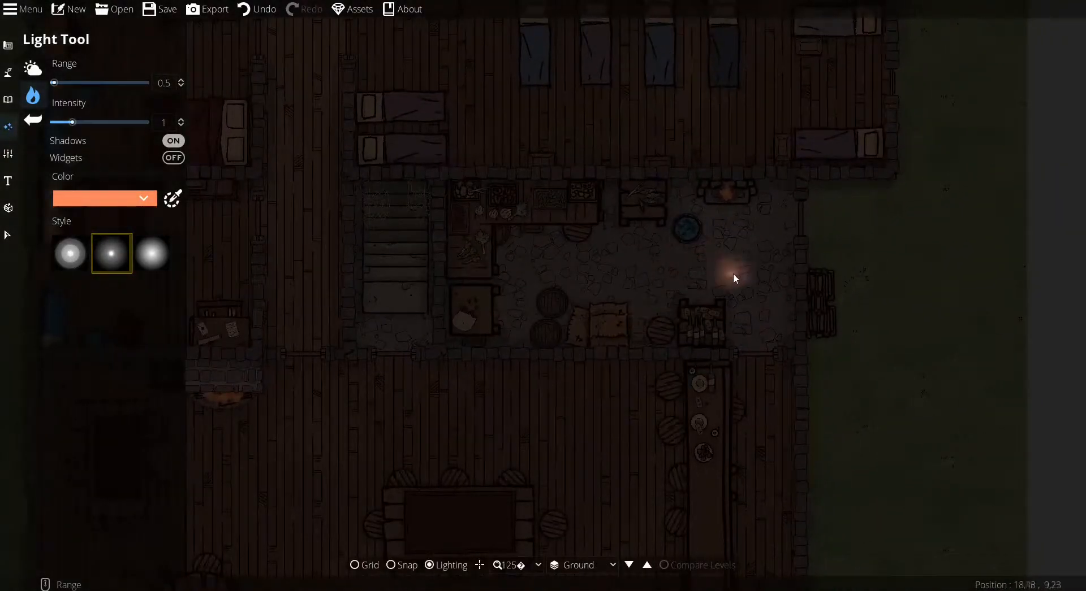
scroll(735, 273, "up", 4)
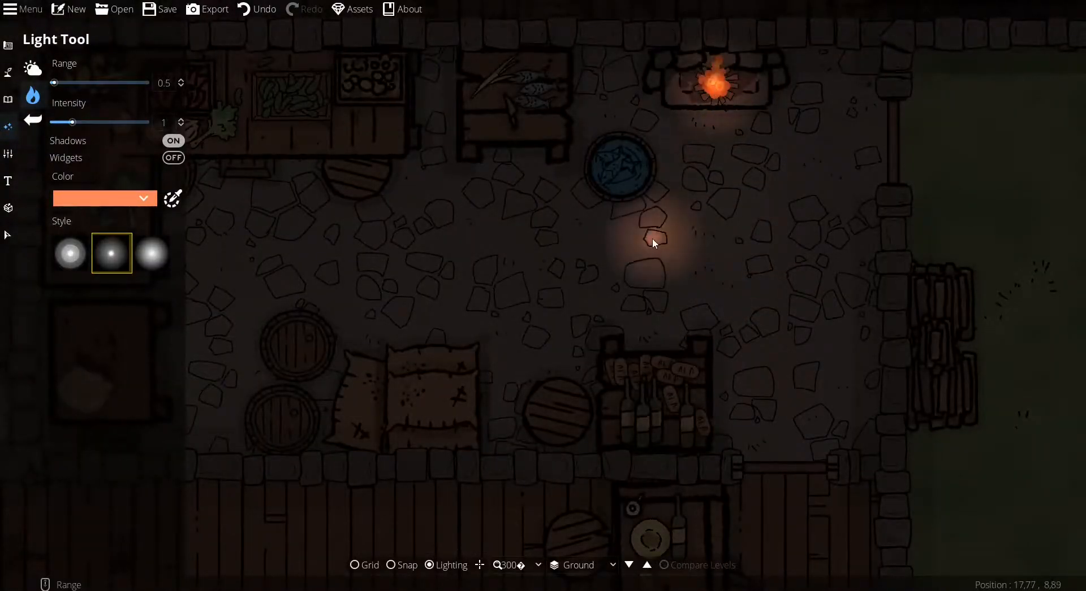
- Set the light intensity to 0.7 and place small lights along the flames of the main room's fireplace
scroll(650, 238, "down", 4)
left_click_drag(422, 387, 604, 353)
left_click_drag(467, 360, 487, 363)
scroll(485, 366, "up", 2)
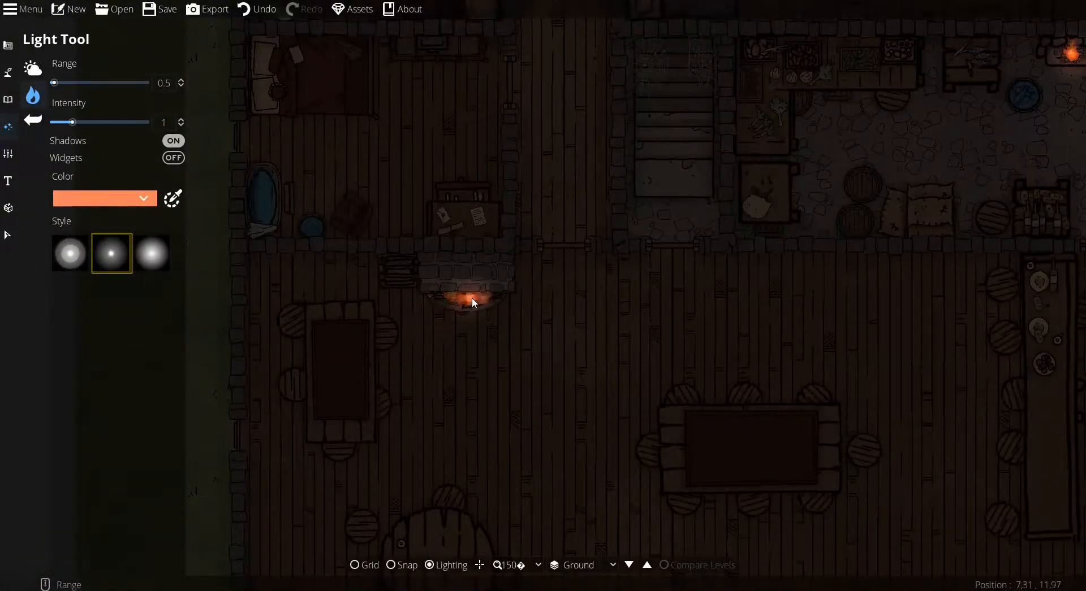
left_click(181, 126)
left_click(181, 126)
left_click(180, 126)
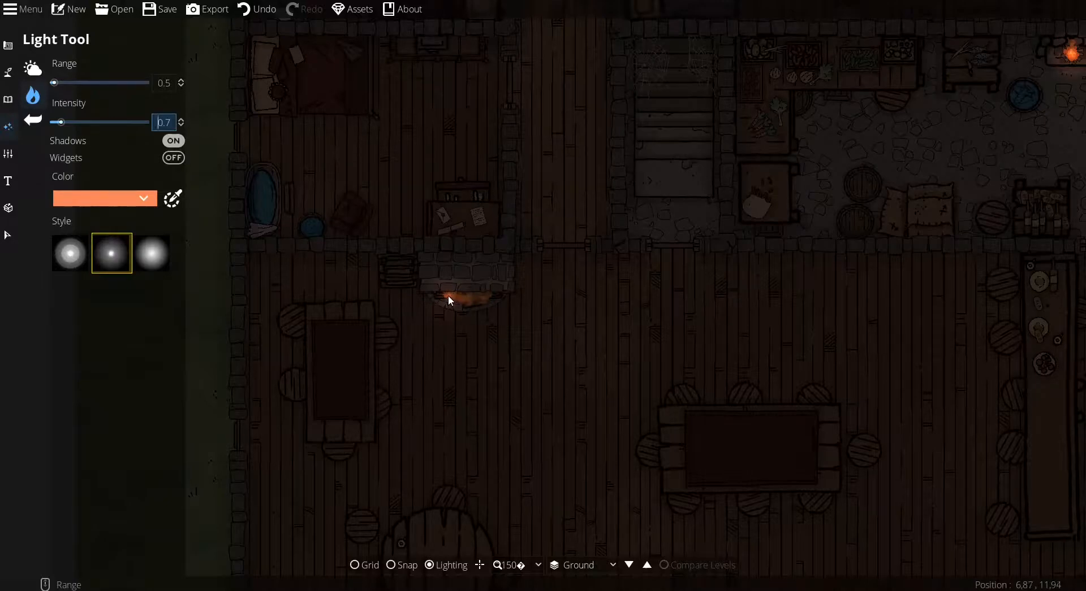
scroll(443, 304, "up", 4)
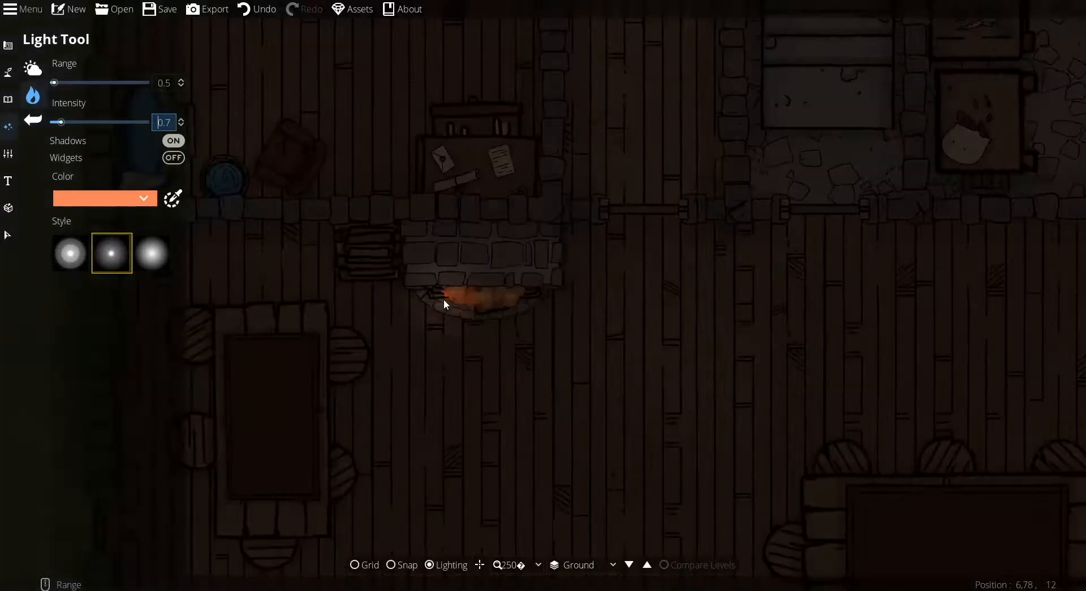
left_click(454, 292)
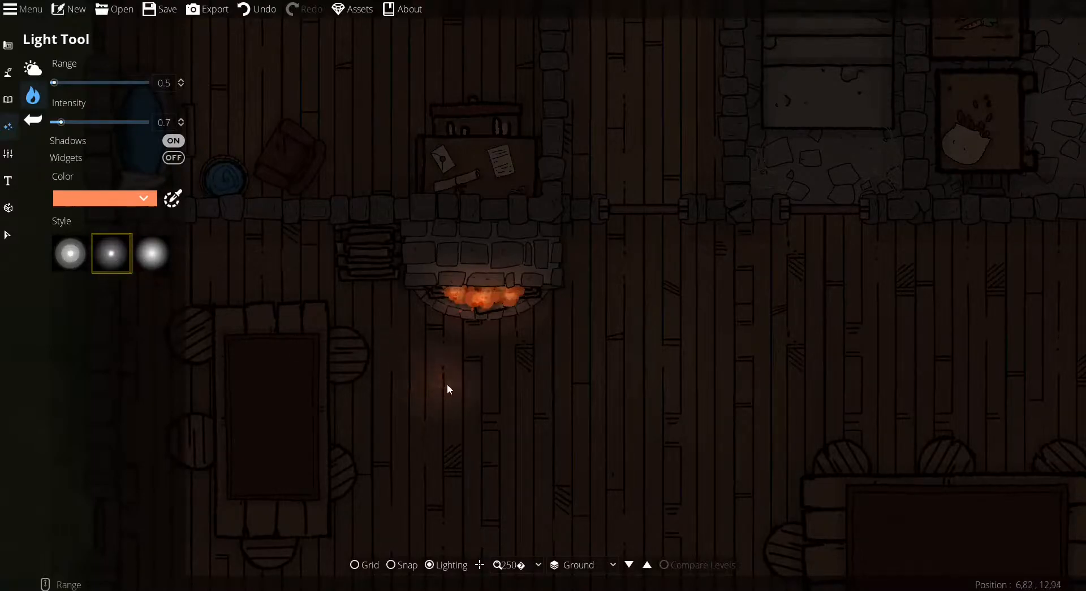
- Choose the broad soft light style with range 1 and place lights around the mouth of the main room's fireplace
left_click(158, 259)
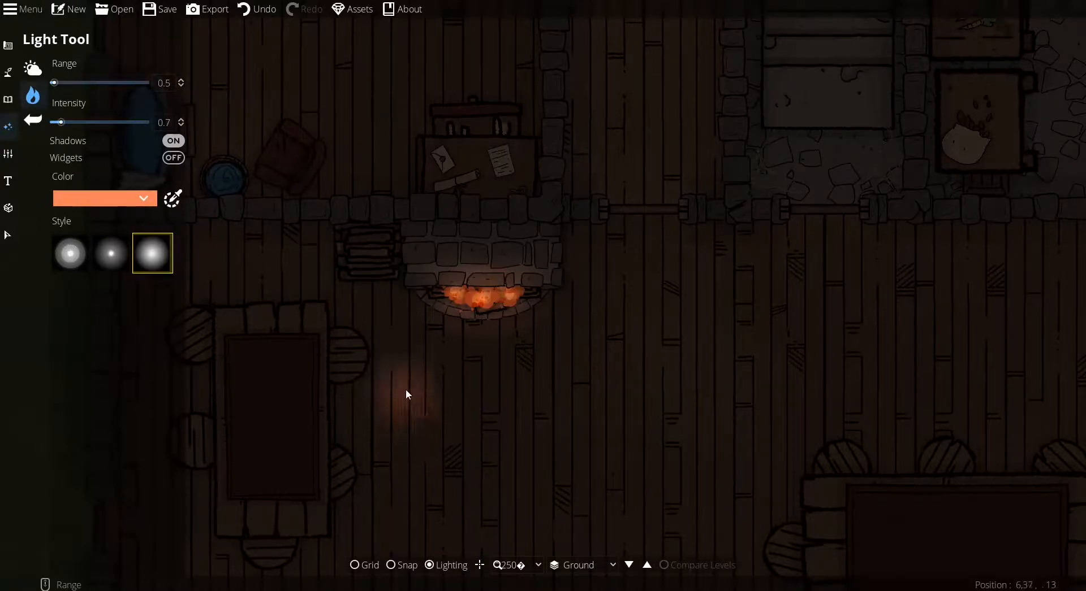
scroll(406, 389, "up", 1)
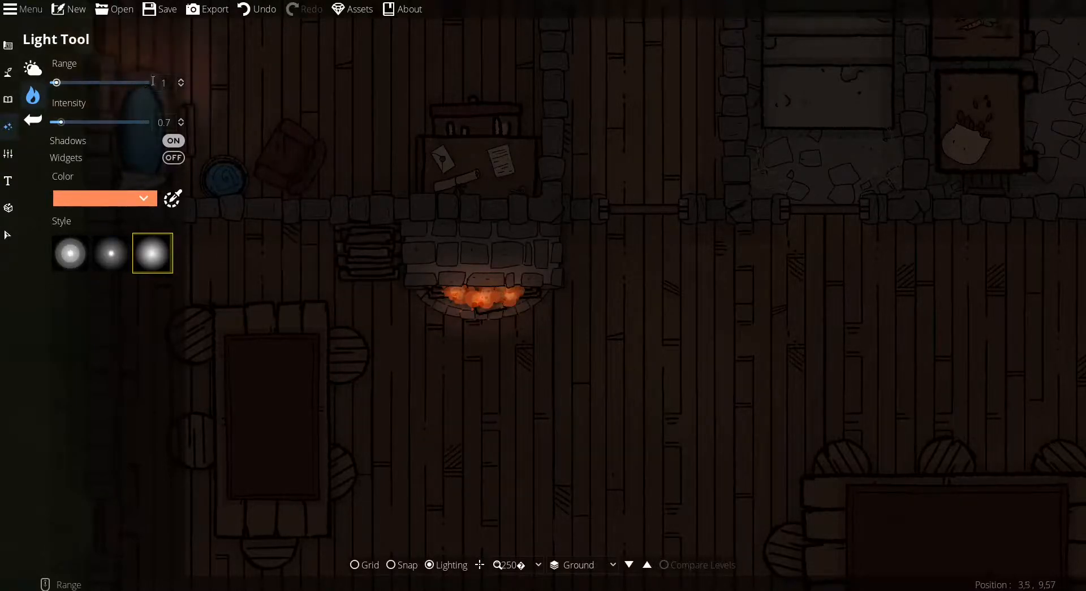
left_click(181, 86)
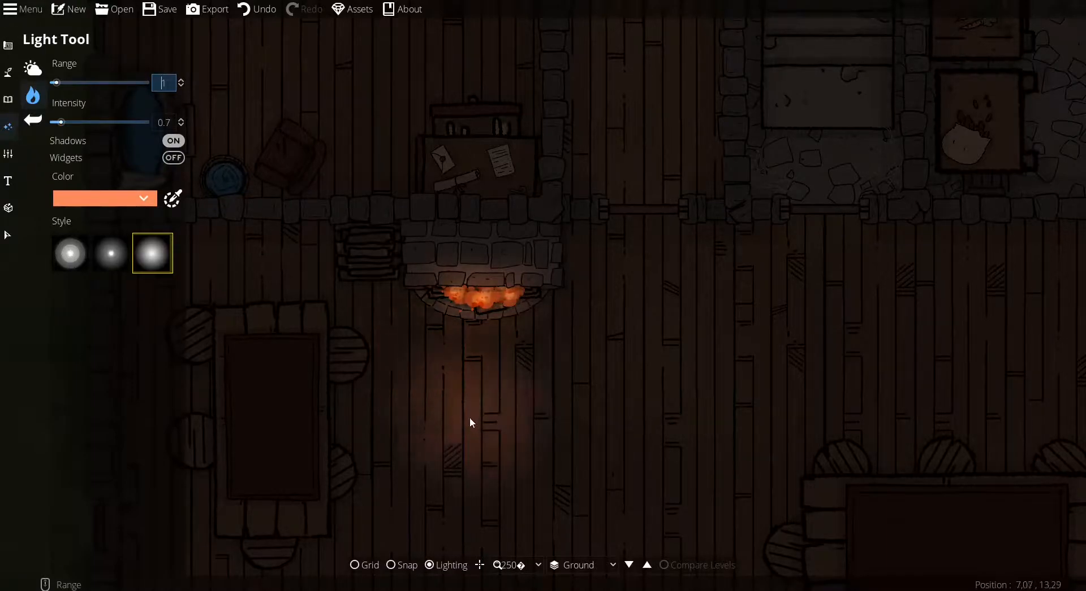
left_click(420, 318)
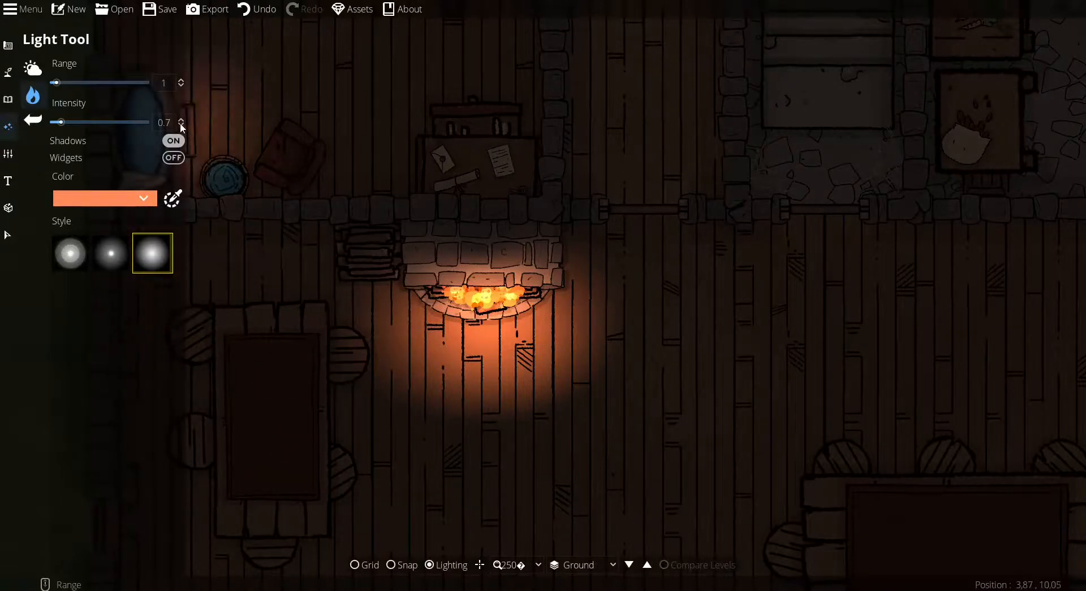
- Add wider glows in front of the main room's fireplace with ranges of 1.5 and 2, lowering the intensity to 0.5
scroll(429, 447, "up", 1)
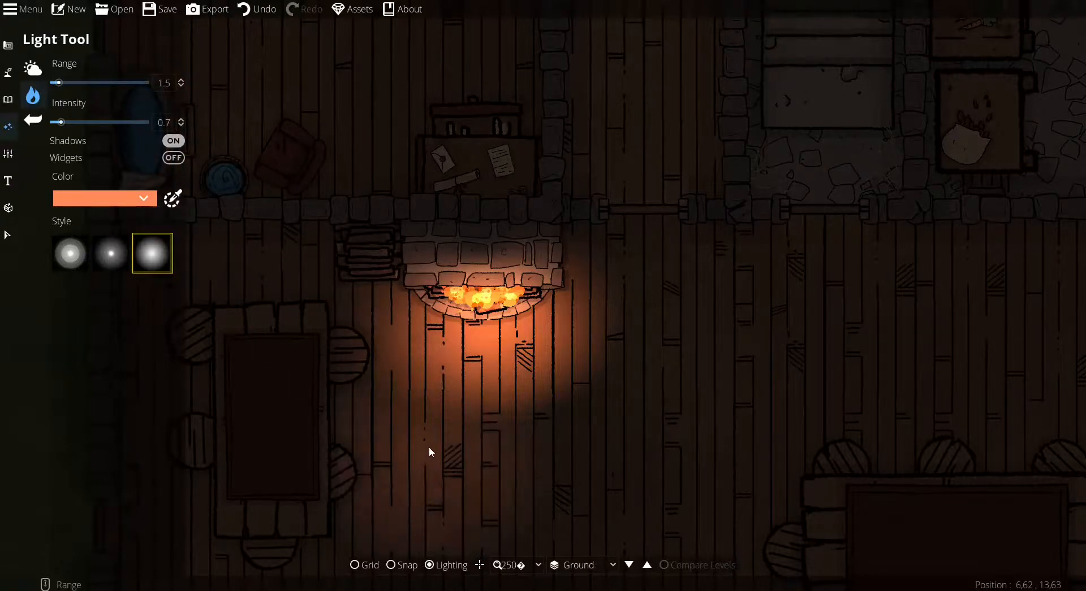
left_click(180, 126)
left_click(181, 126)
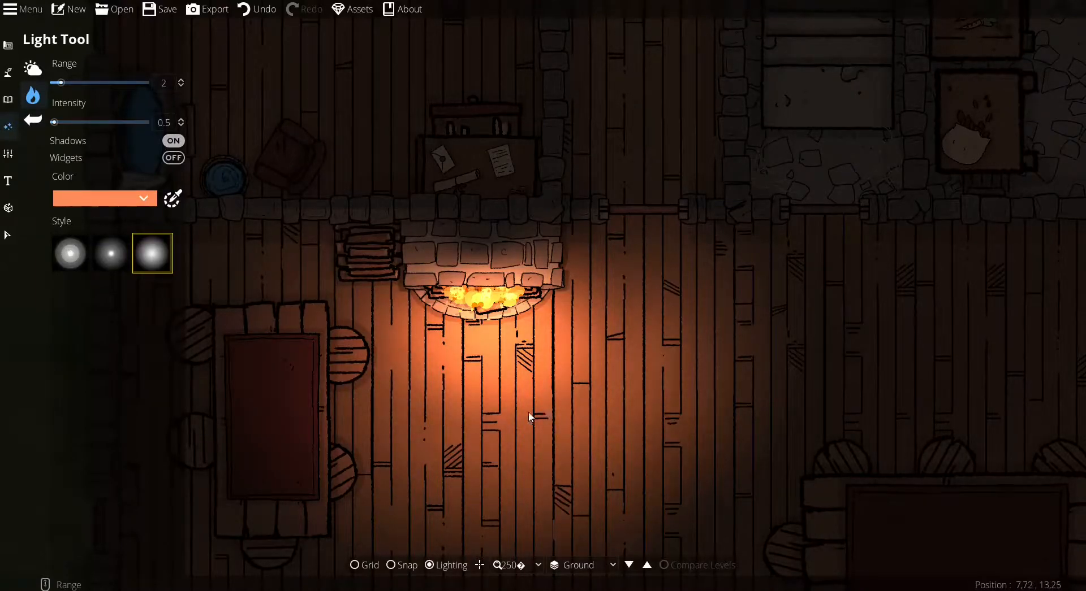
scroll(528, 412, "down", 2)
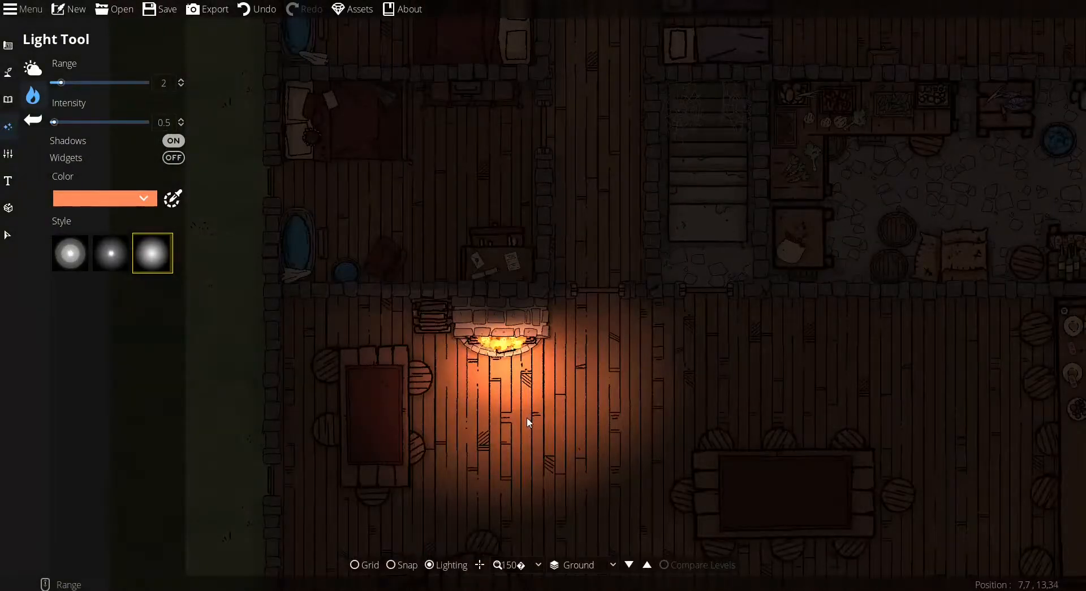
scroll(528, 421, "down", 1)
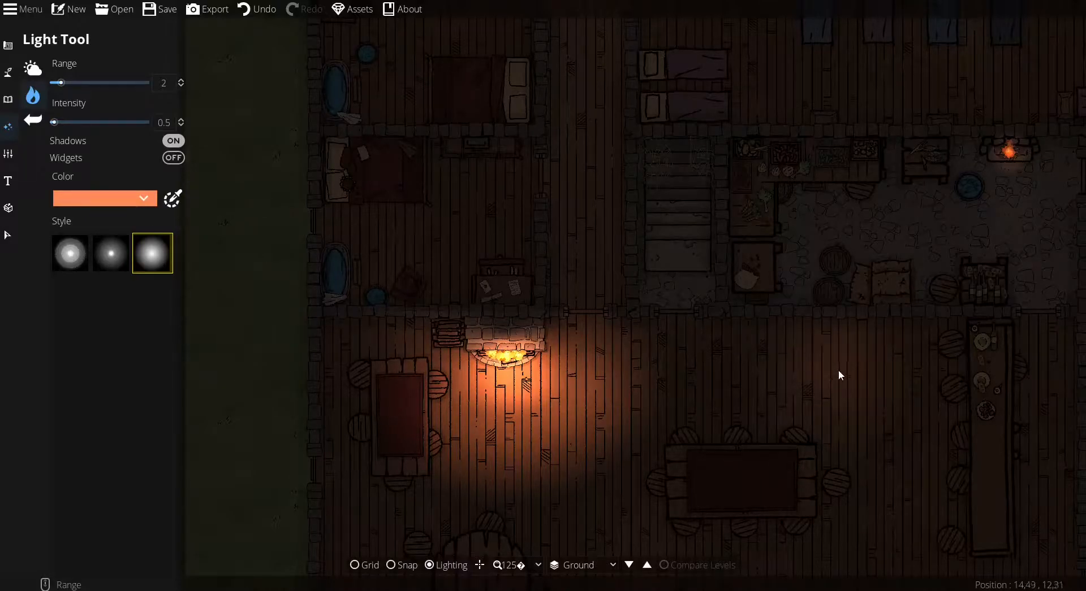
- Cast a wide light of range 6 and intensity 0.7 from the main room's fireplace across the room
scroll(865, 375, "up", 3)
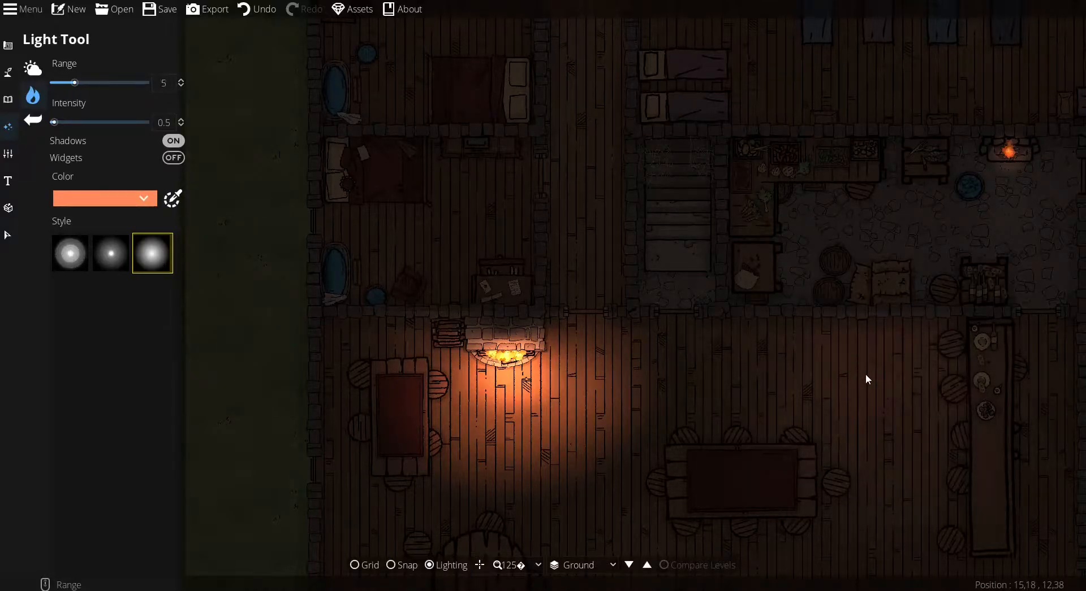
scroll(876, 385, "up", 1)
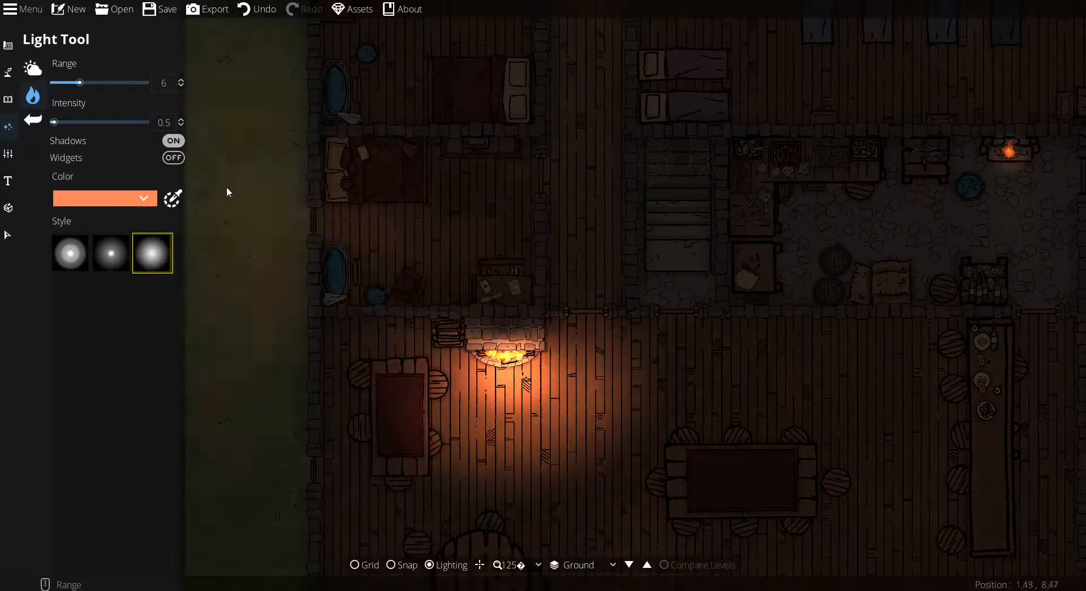
left_click(181, 120)
left_click(181, 119)
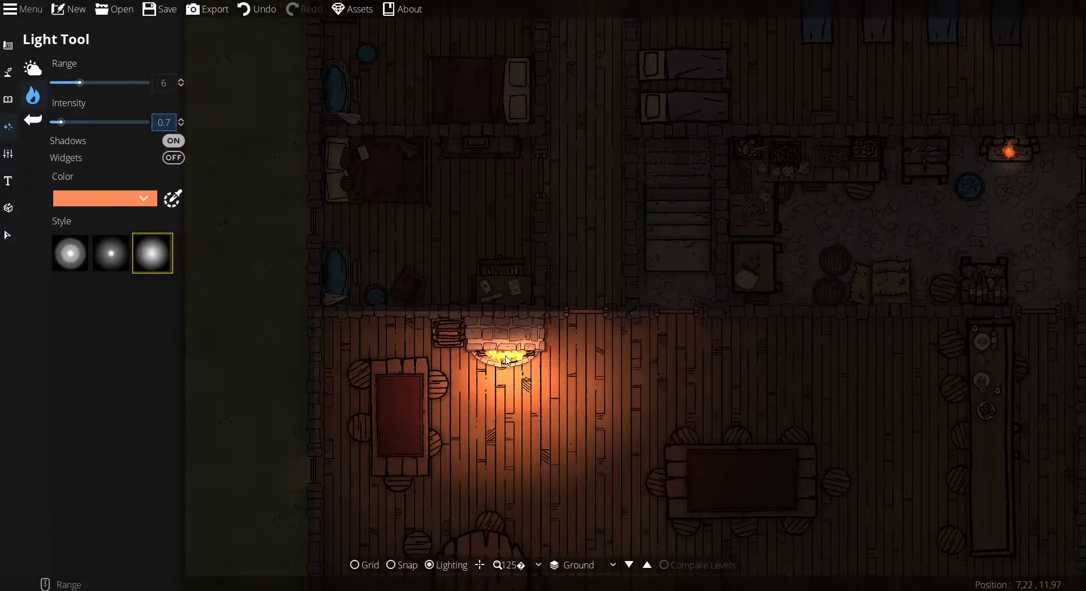
scroll(506, 359, "down", 2)
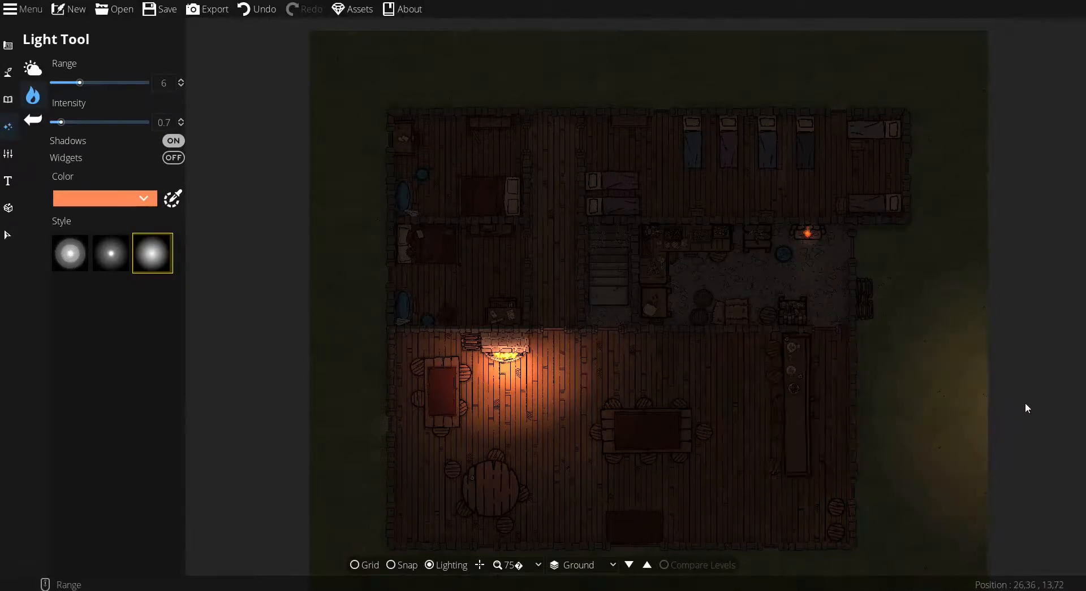
- Configure a small light for the kitchen fireplace with range 0.5, intensity 1 and the small bright core style
left_click(78, 253)
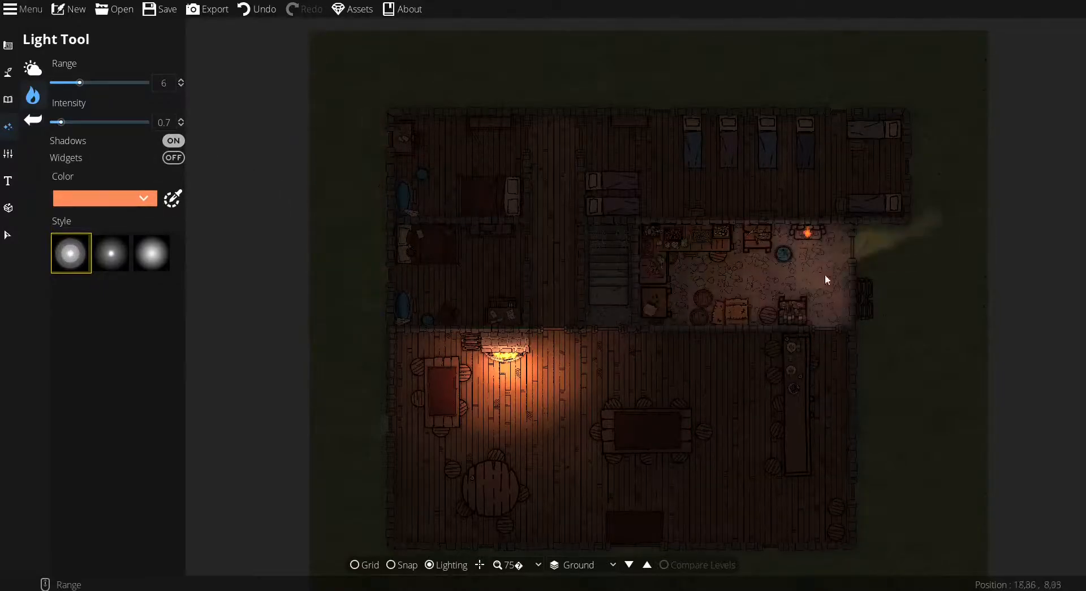
scroll(643, 360, "up", 5)
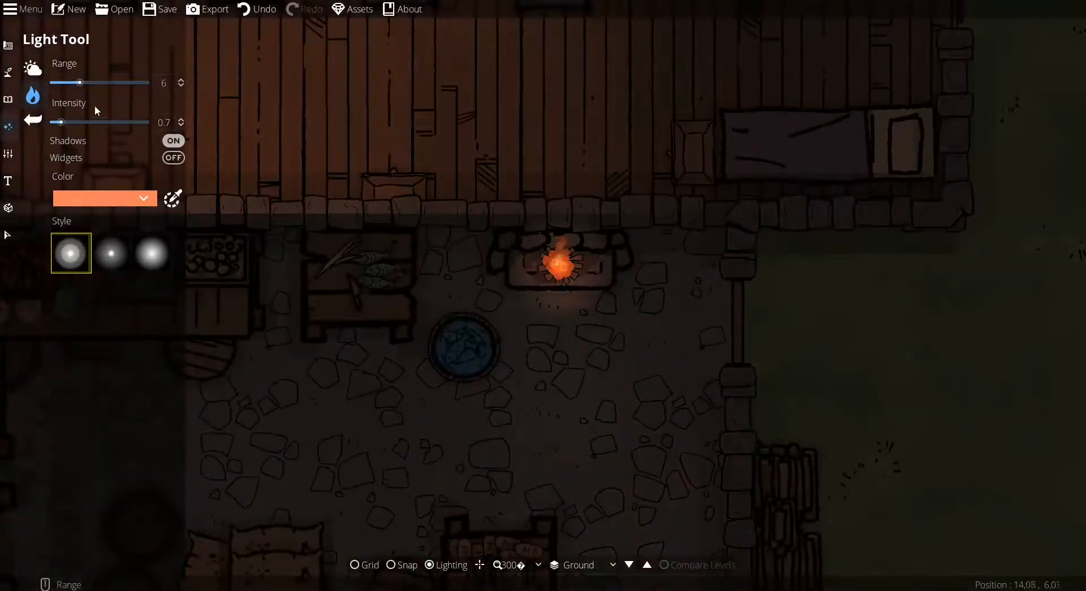
left_click_drag(79, 83, 55, 83)
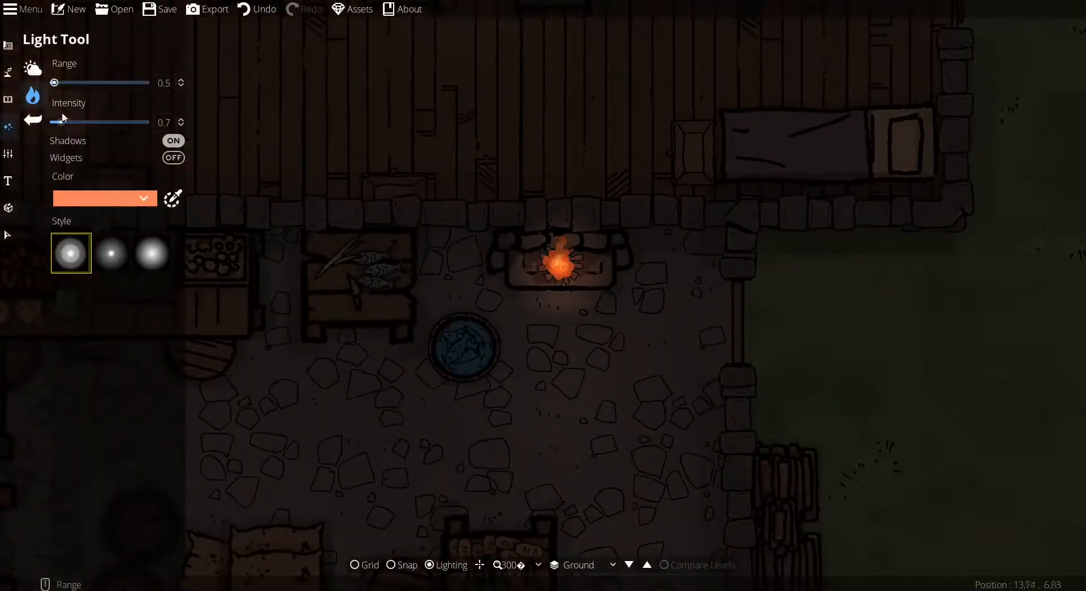
left_click(181, 118)
left_click(181, 119)
left_click(181, 125)
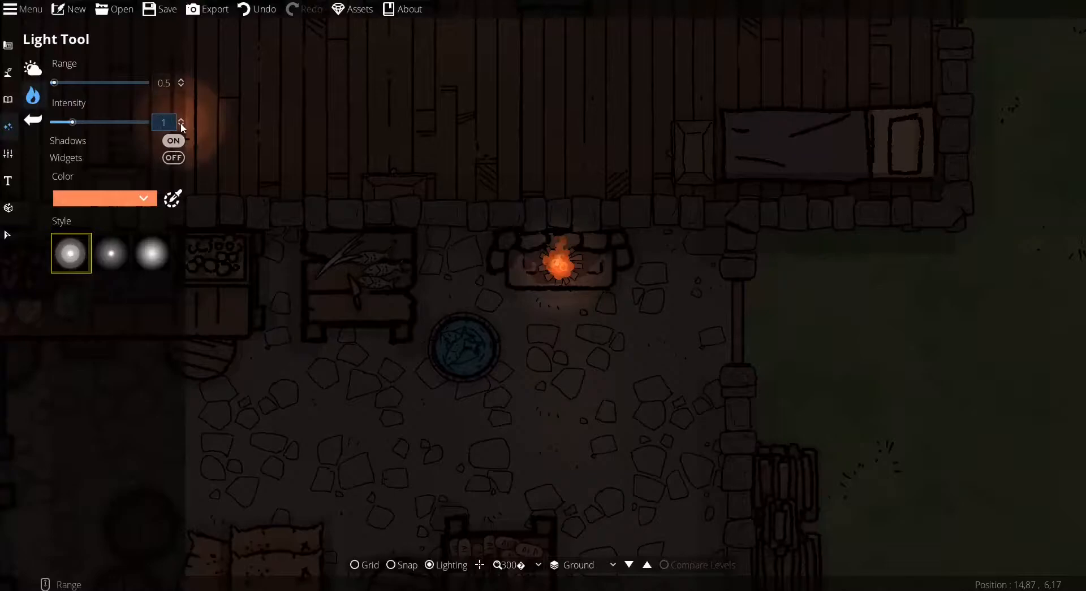
left_click(120, 256)
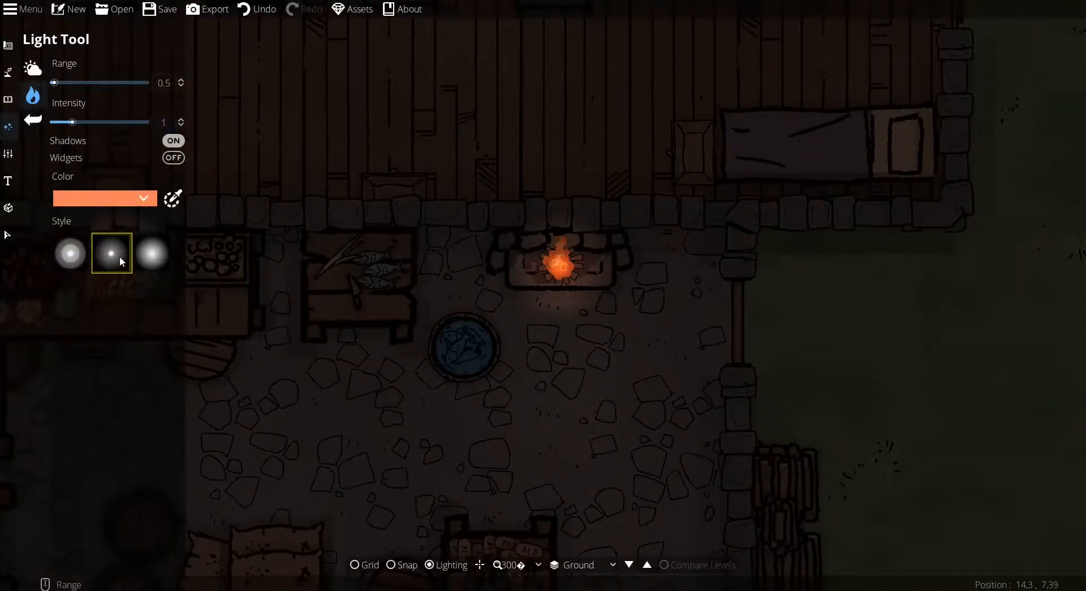
- Choose the broad soft light style with intensity 0.5 and place range 1 glows around the kitchen fireplace
left_click(158, 256)
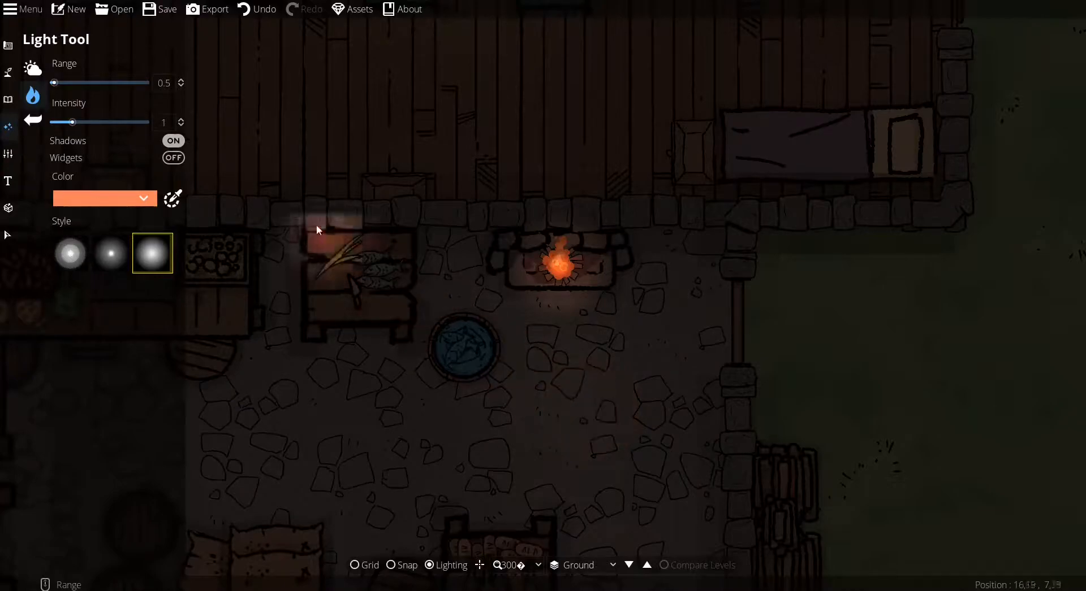
left_click(182, 125)
left_click(182, 124)
left_click(182, 124)
left_click(182, 124)
left_click(182, 124)
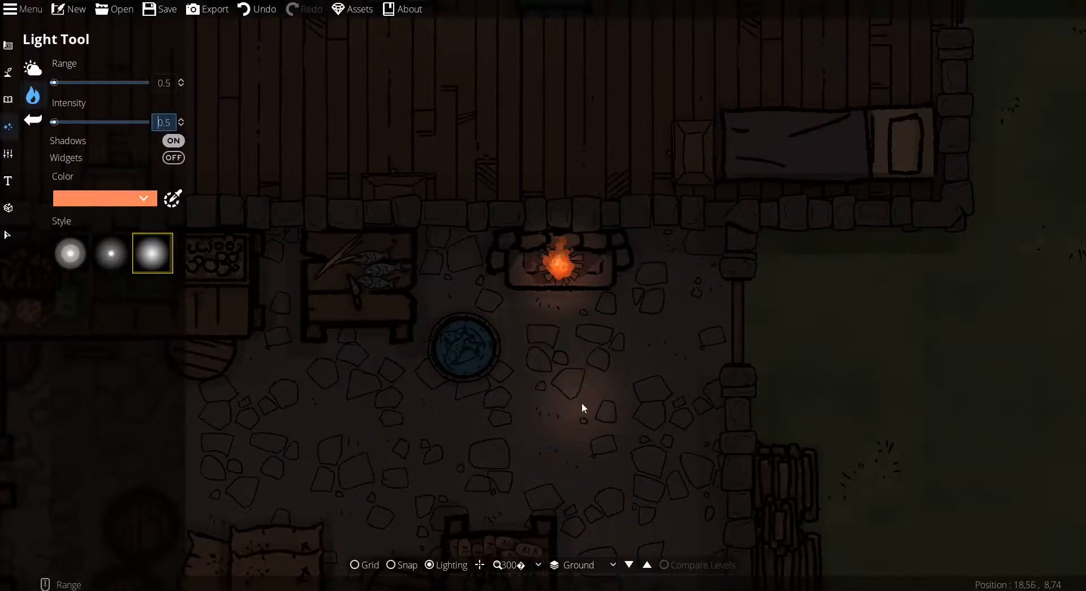
scroll(581, 402, "up", 1)
scroll(581, 403, "down", 1)
scroll(581, 403, "up", 1)
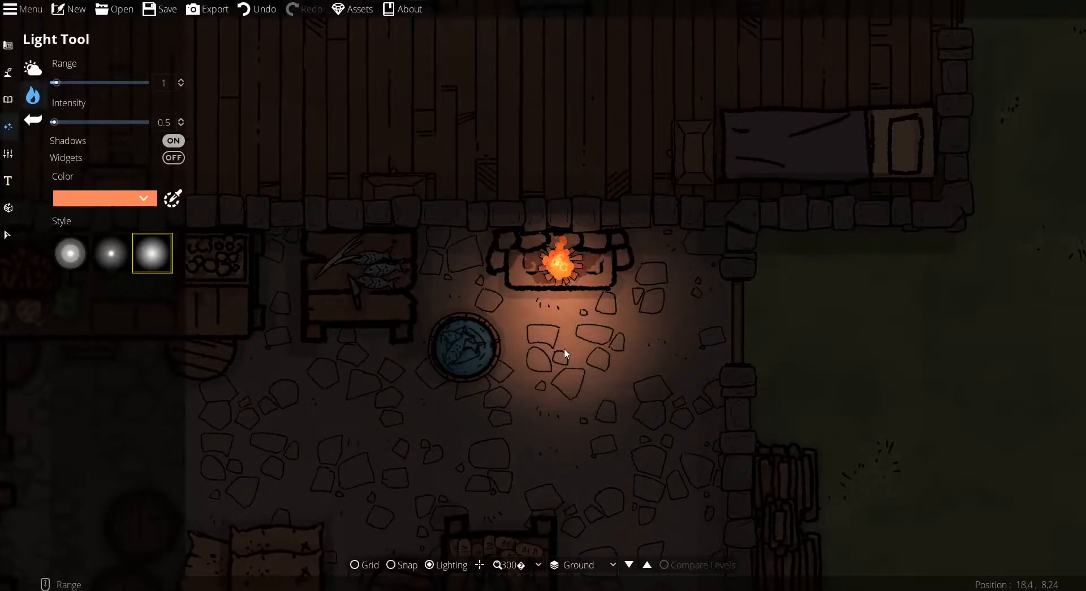
- Cast a wider light of range 2.5 and intensity 0.5 from the kitchen fireplace across the kitchen
scroll(564, 352, "up", 5)
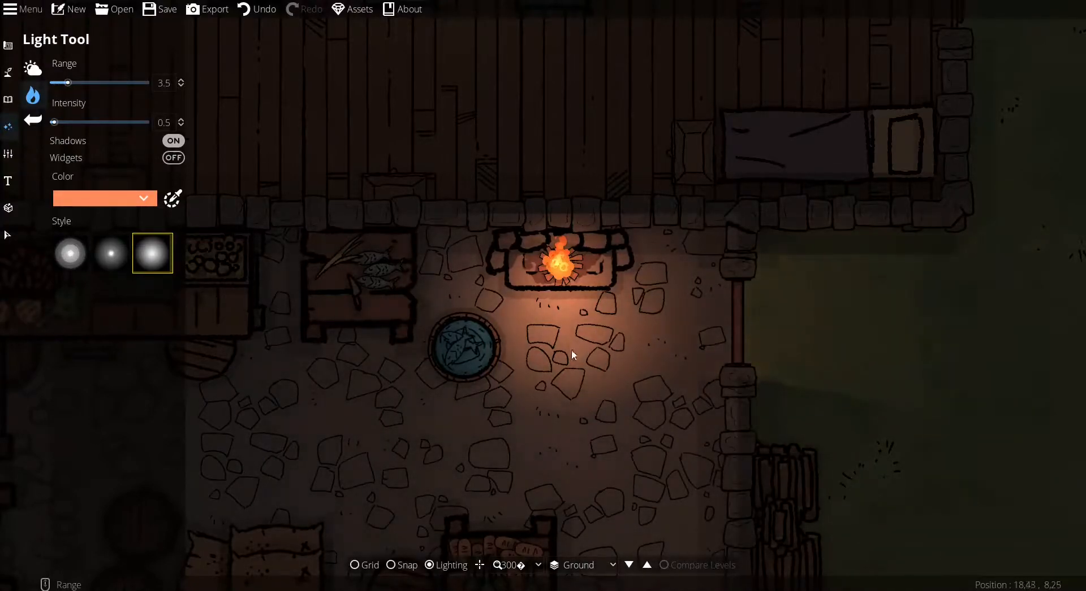
scroll(538, 343, "down", 2)
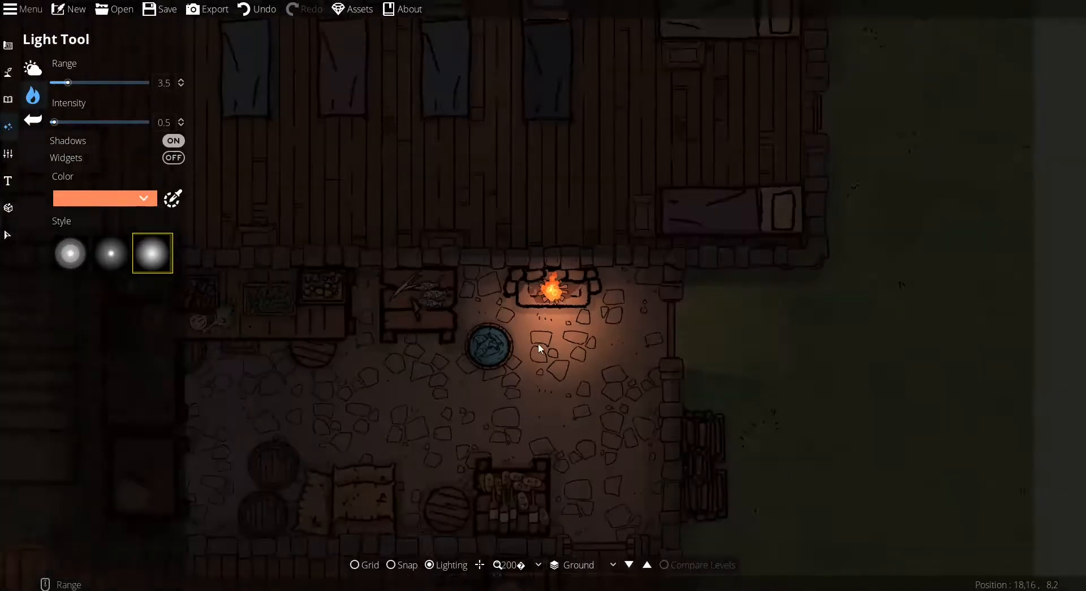
left_click(547, 300)
scroll(542, 308, "down", 3)
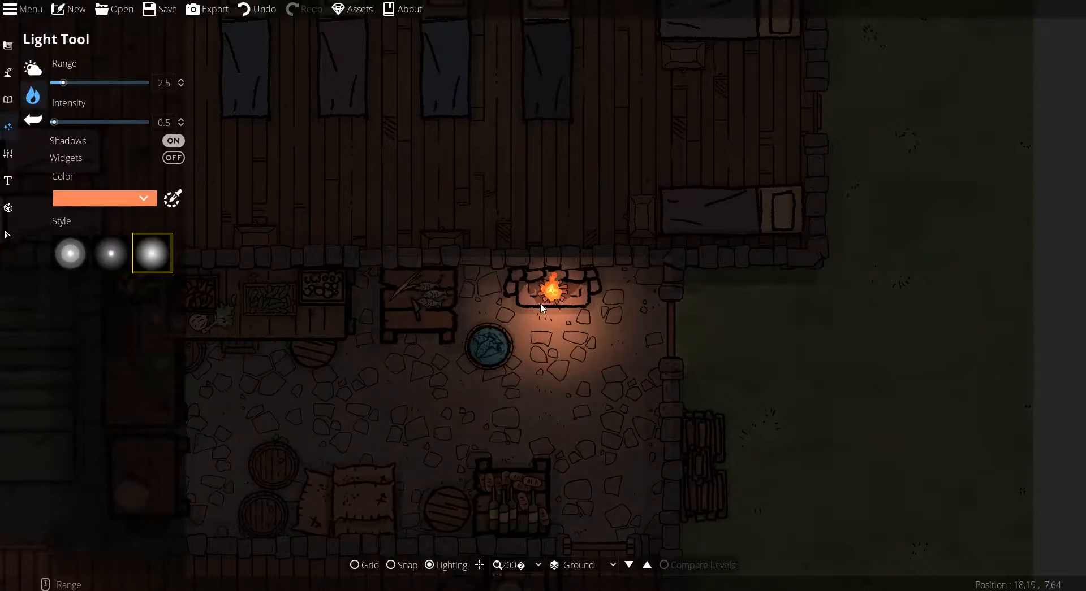
scroll(542, 309, "down", 2)
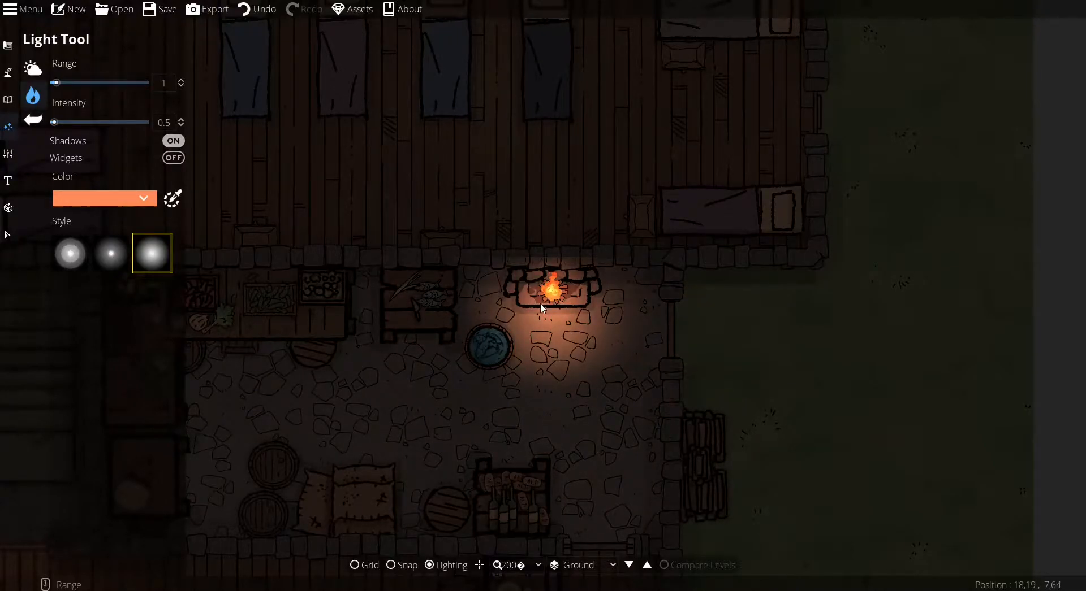
scroll(553, 296, "up", 1)
scroll(553, 296, "up", 1)
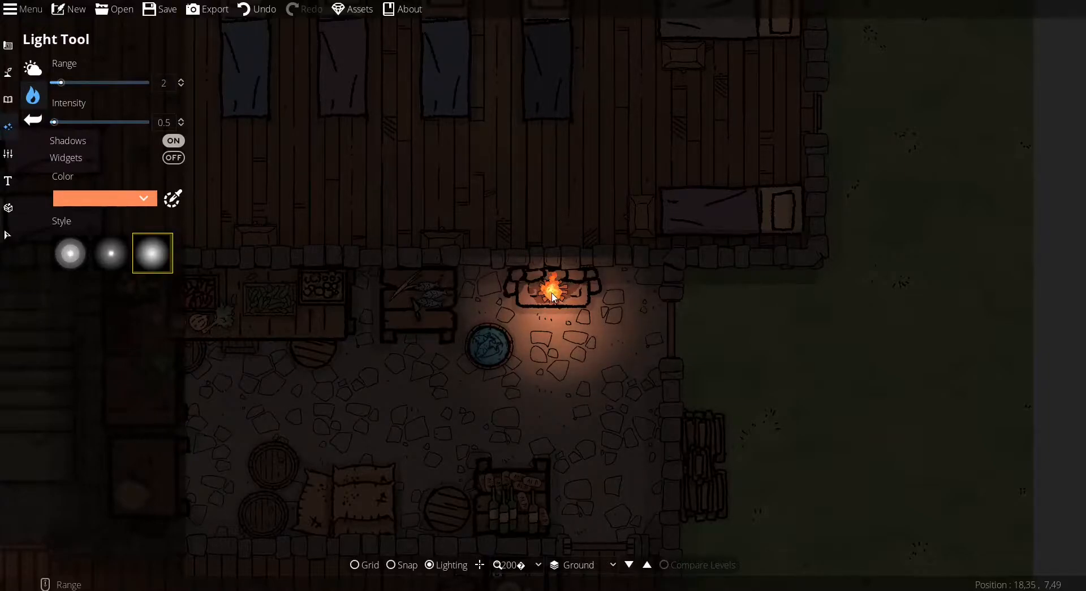
scroll(553, 296, "up", 1)
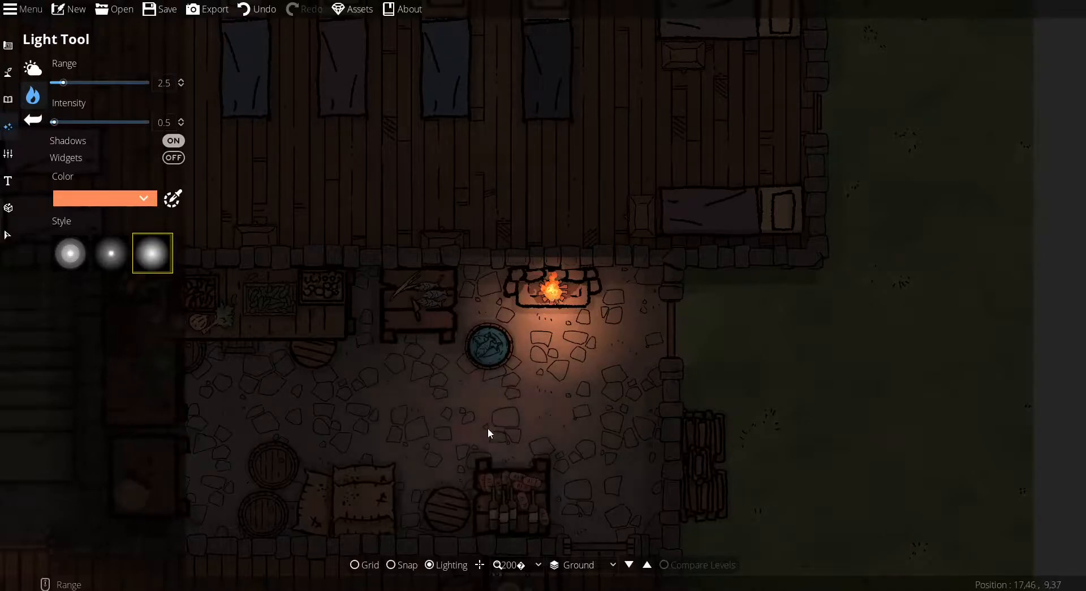
- Leave light placement and examine the combined lighting of the kitchen and main room fireplaces
scroll(488, 416, "down", 3)
left_click_drag(489, 420, 667, 218)
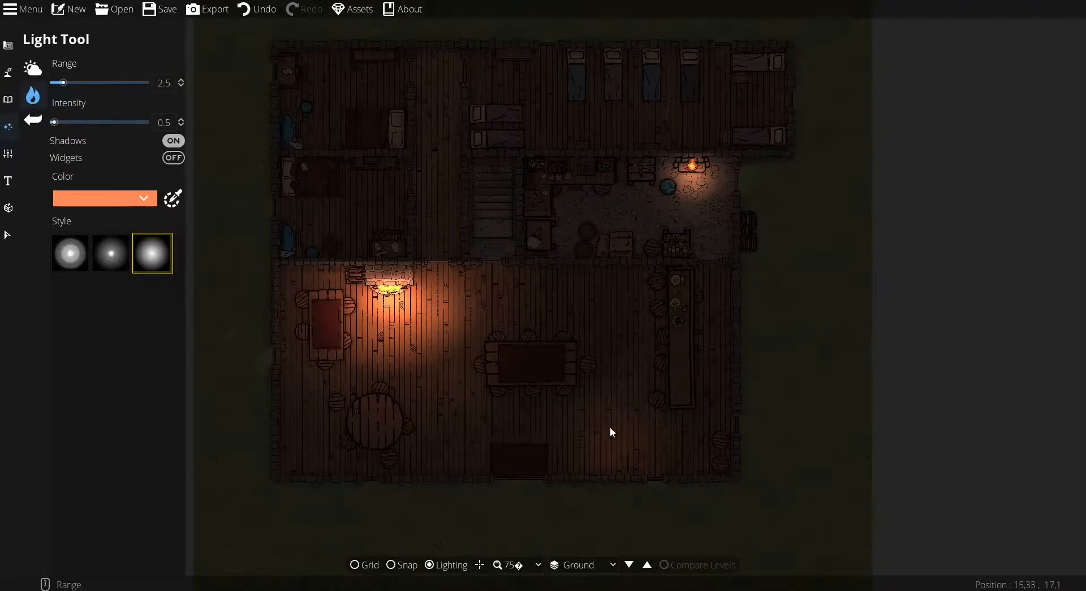
scroll(609, 426, "up", 2)
scroll(650, 412, "down", 1)
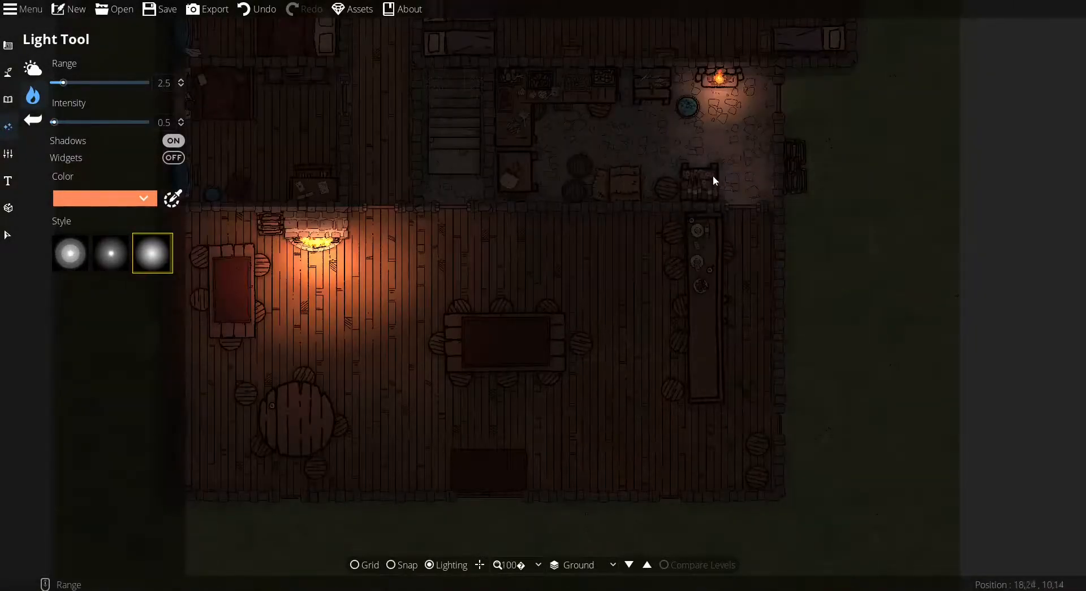
right_click(655, 356)
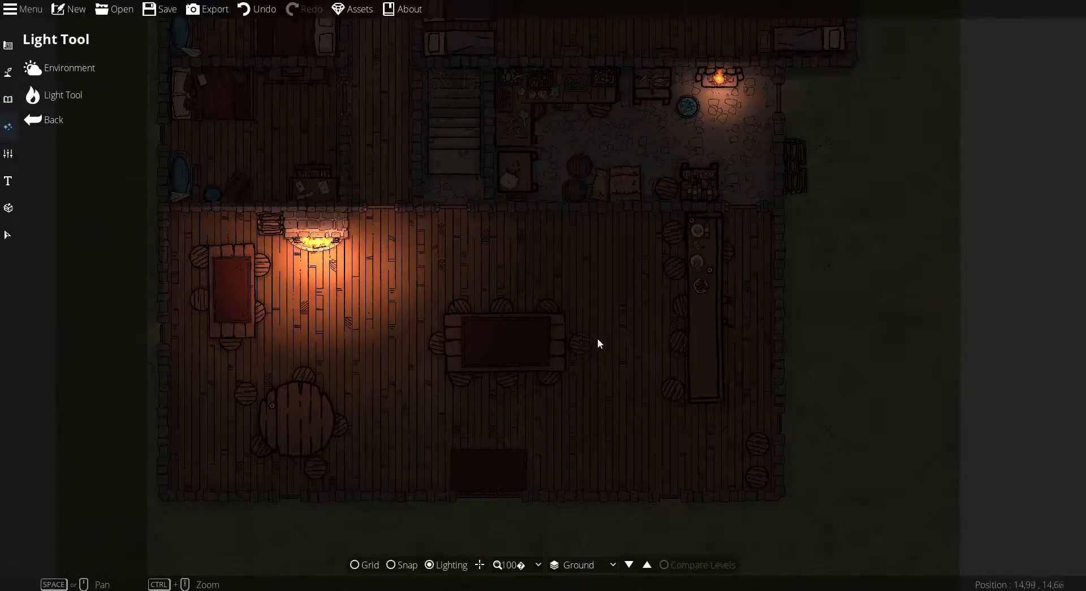
left_click_drag(601, 298, 655, 331)
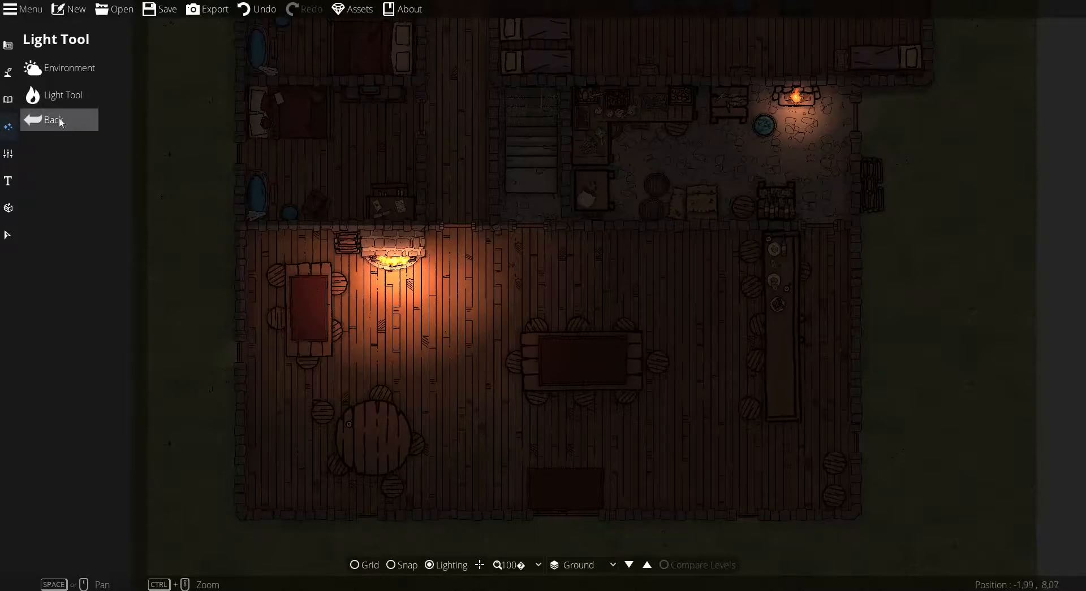
- Show the light widgets and try moving one of the lights in front of the main room's fireplace
left_click(53, 98)
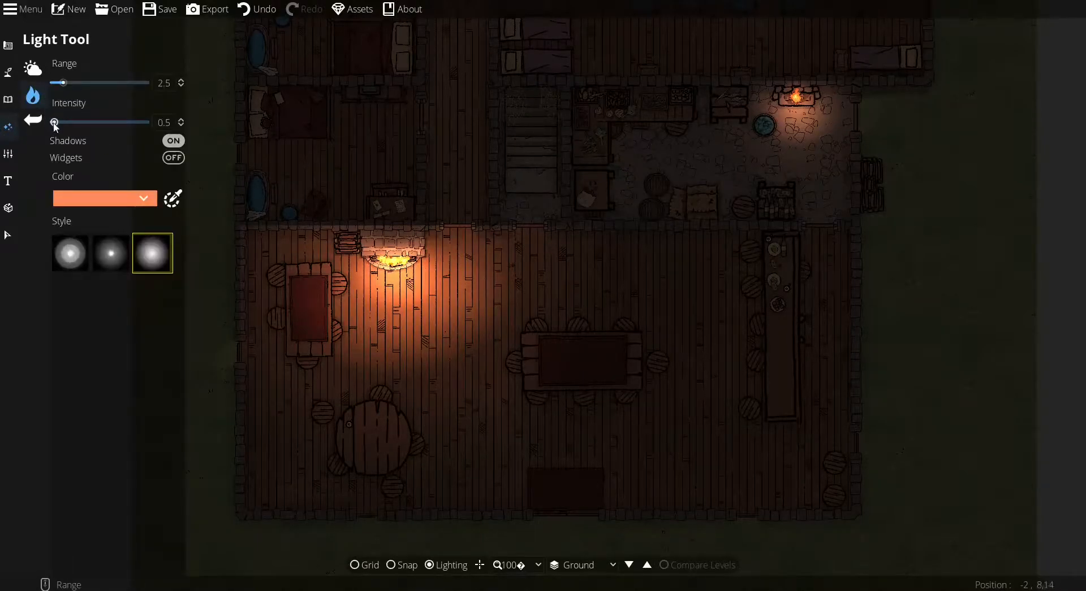
left_click(173, 157)
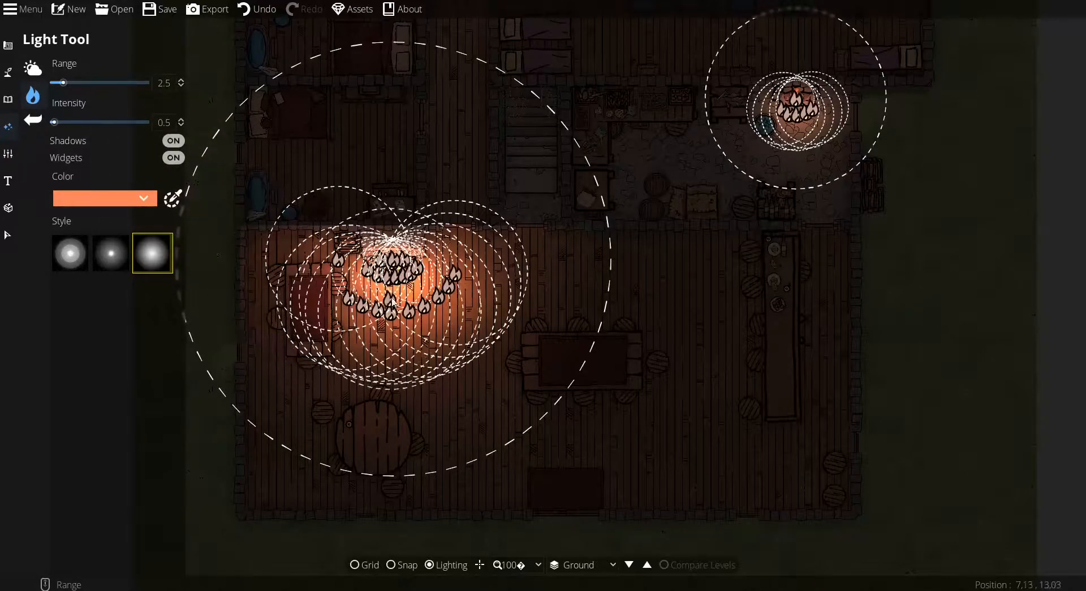
left_click(447, 299)
left_click_drag(447, 300, 407, 292)
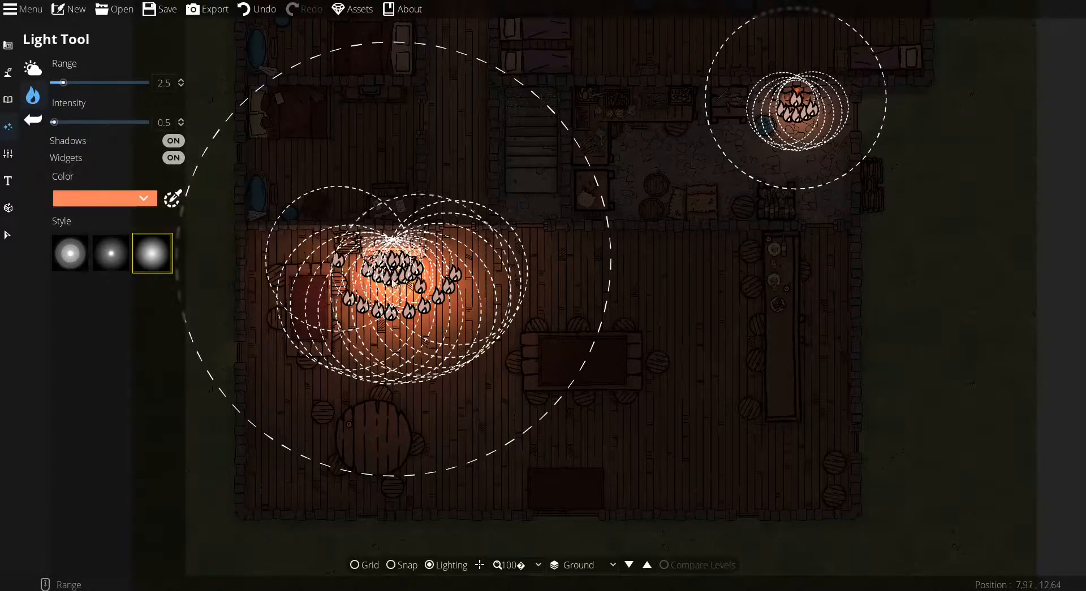
- Display the markers of the placed lights using the Select tool
left_click(9, 236)
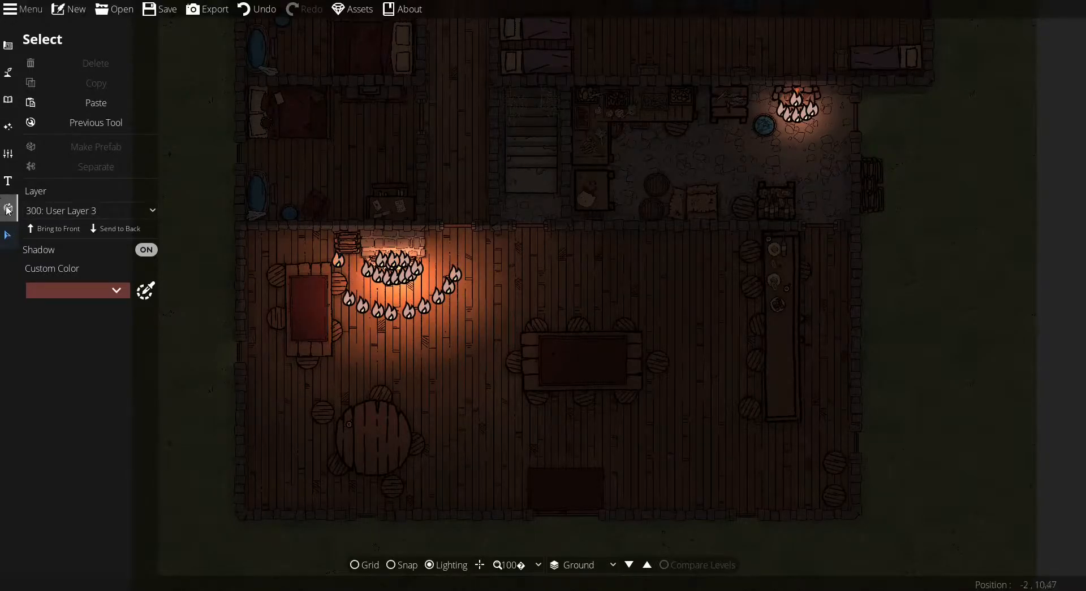
left_click(5, 130)
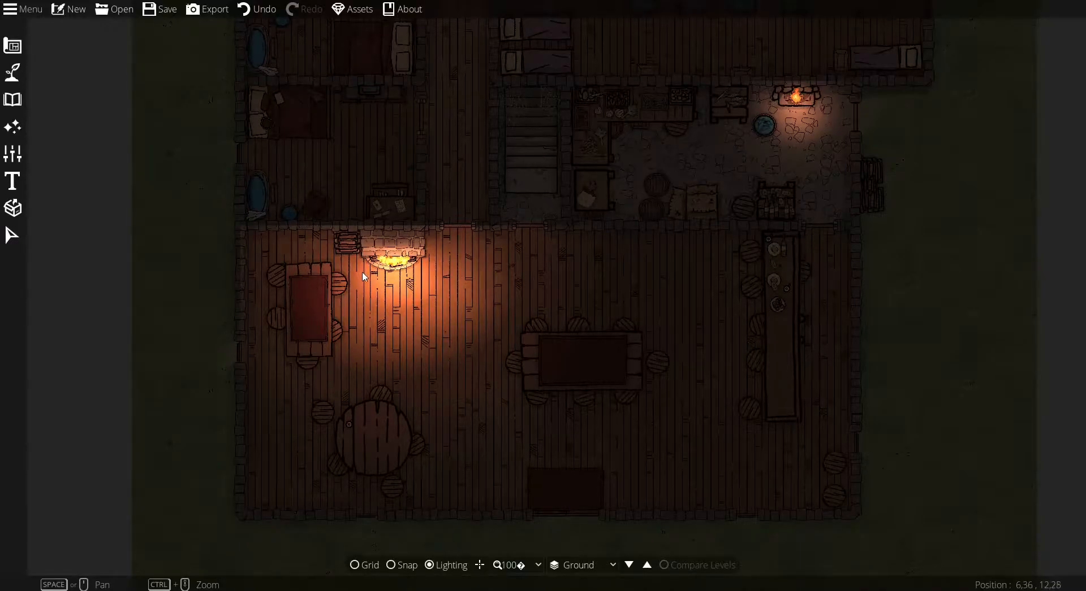
left_click(21, 239)
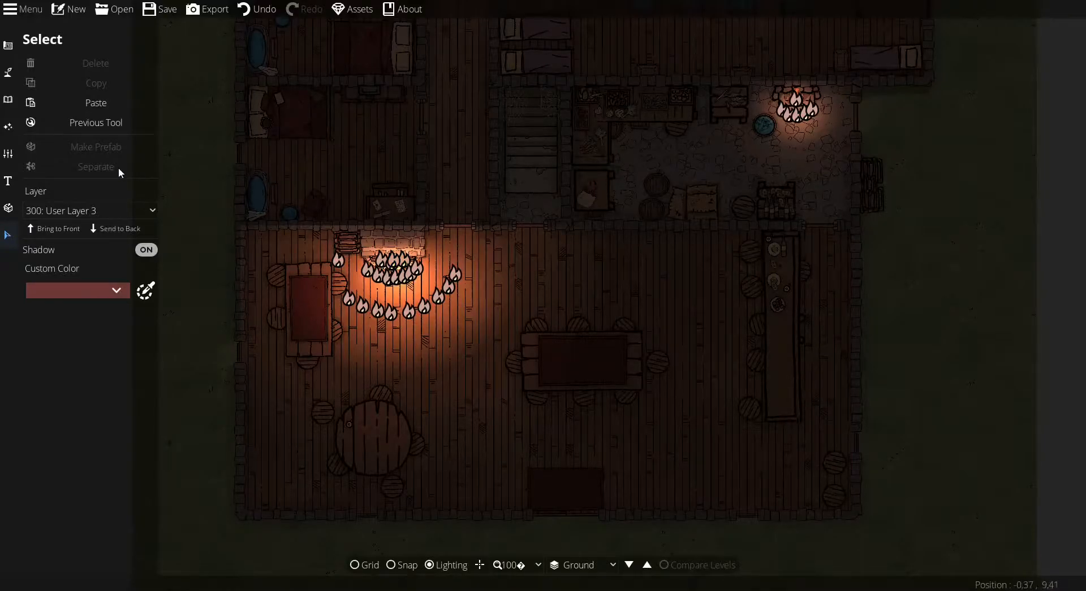
- Search the object library for "chi", pick the square stone chimney and scale it to 1.2
left_click(8, 100)
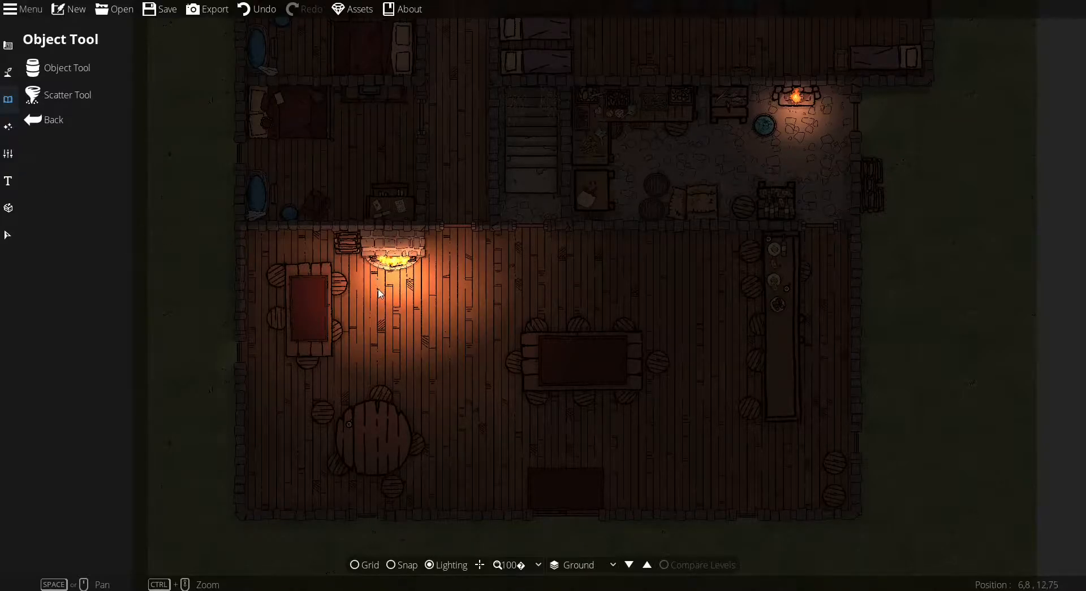
scroll(378, 293, "up", 5, "ctrl")
left_click_drag(379, 293, 376, 347)
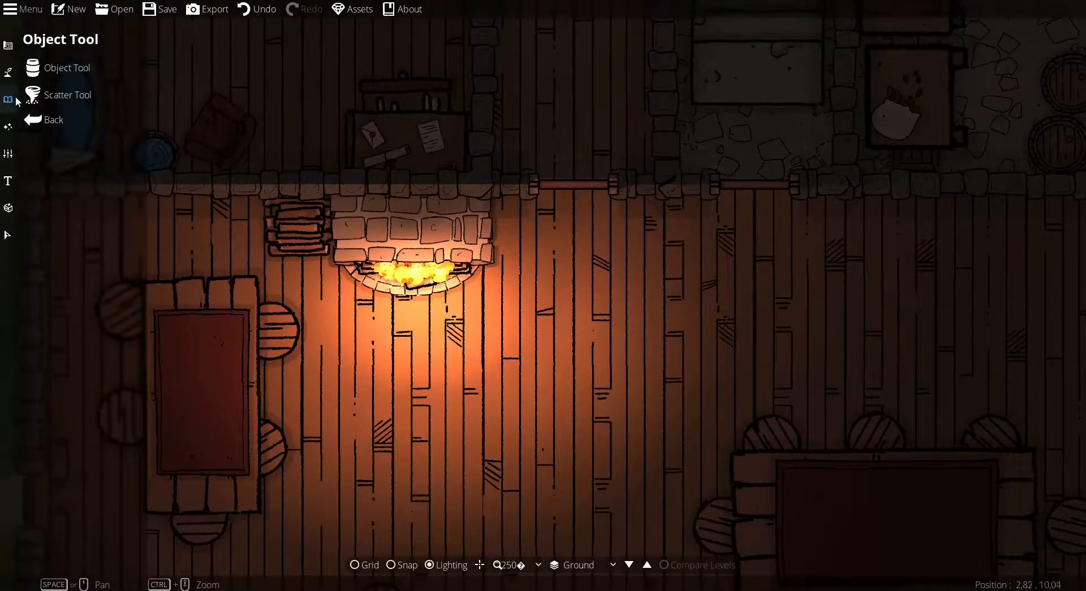
left_click(44, 73)
left_click(1005, 78)
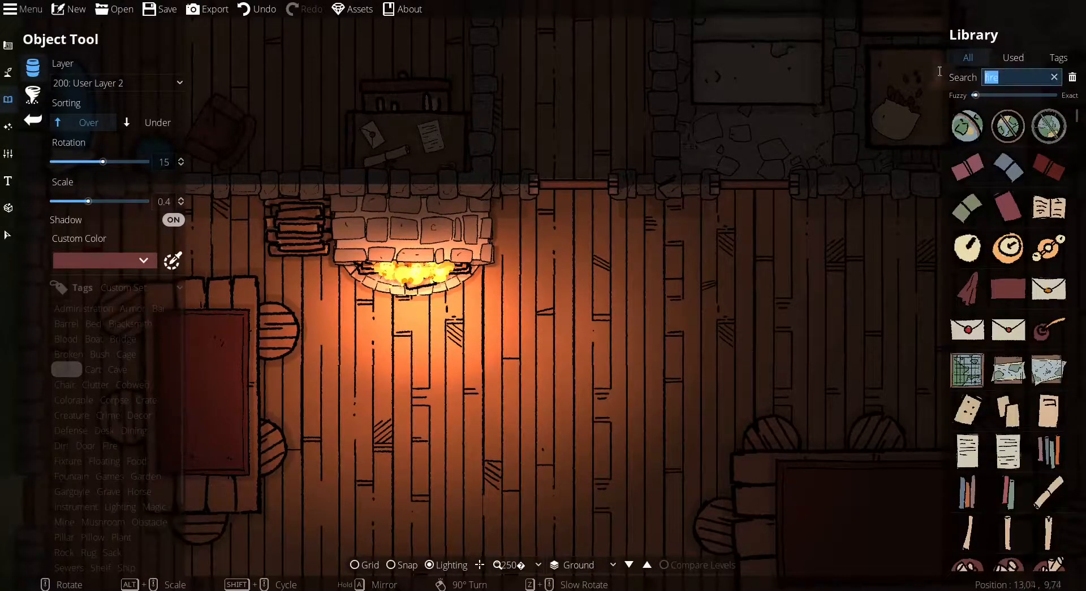
type("chi")
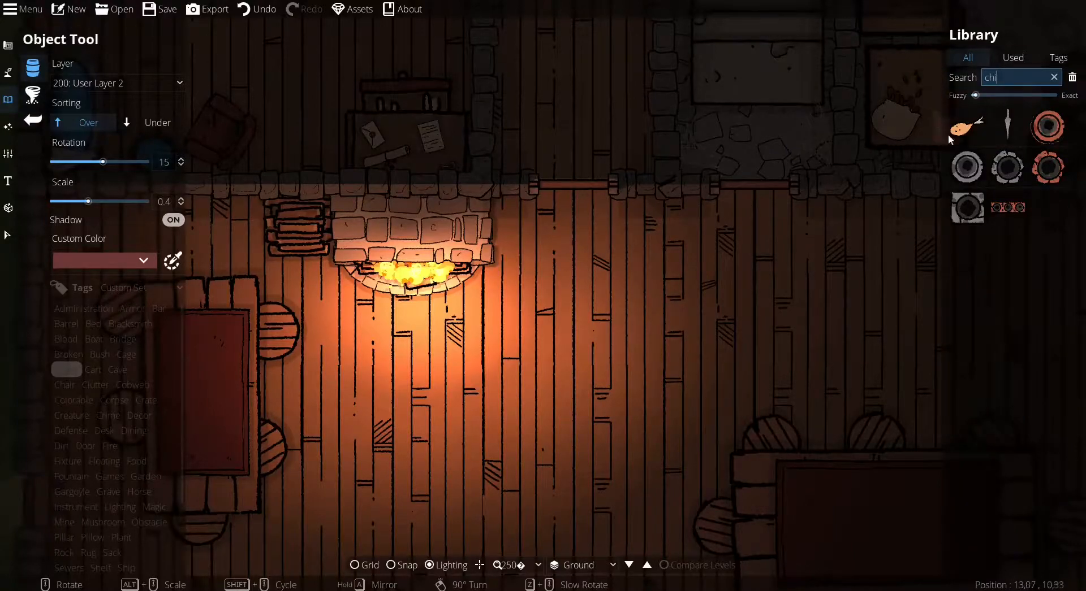
left_click(968, 208)
scroll(552, 330, "up", 8, "alt")
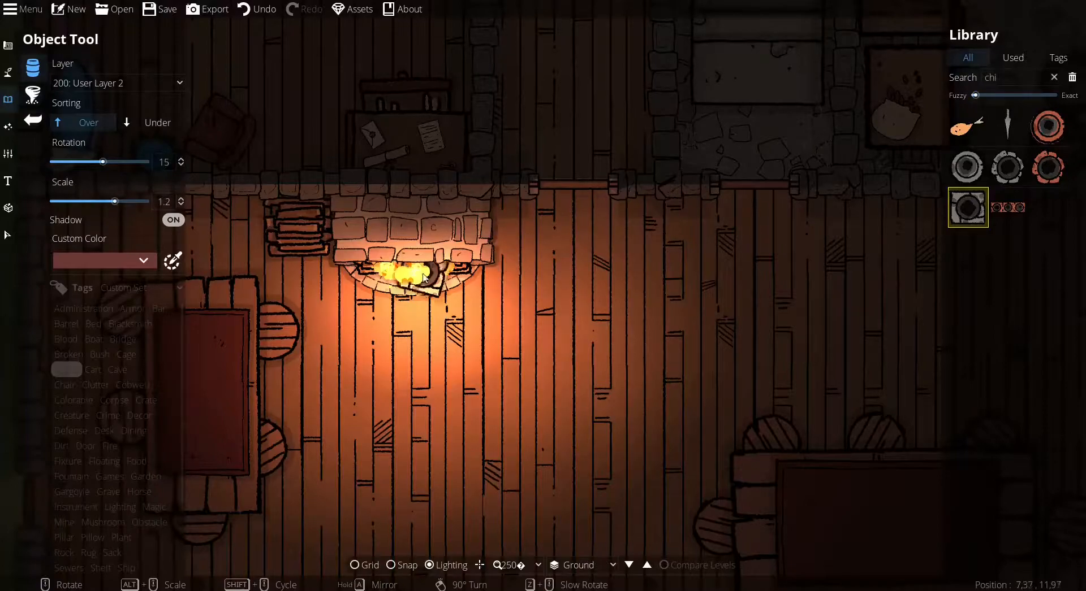
- Preview the chimney over the main room's fireplace on User Layer 4 with rotation 0 and scale 1
left_click(154, 84)
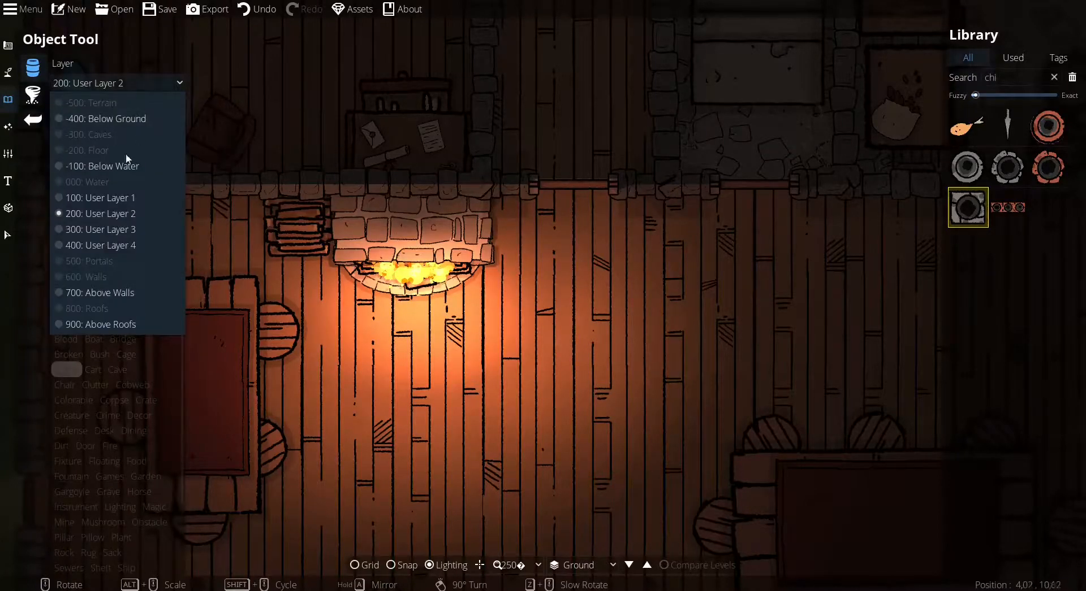
left_click(124, 245)
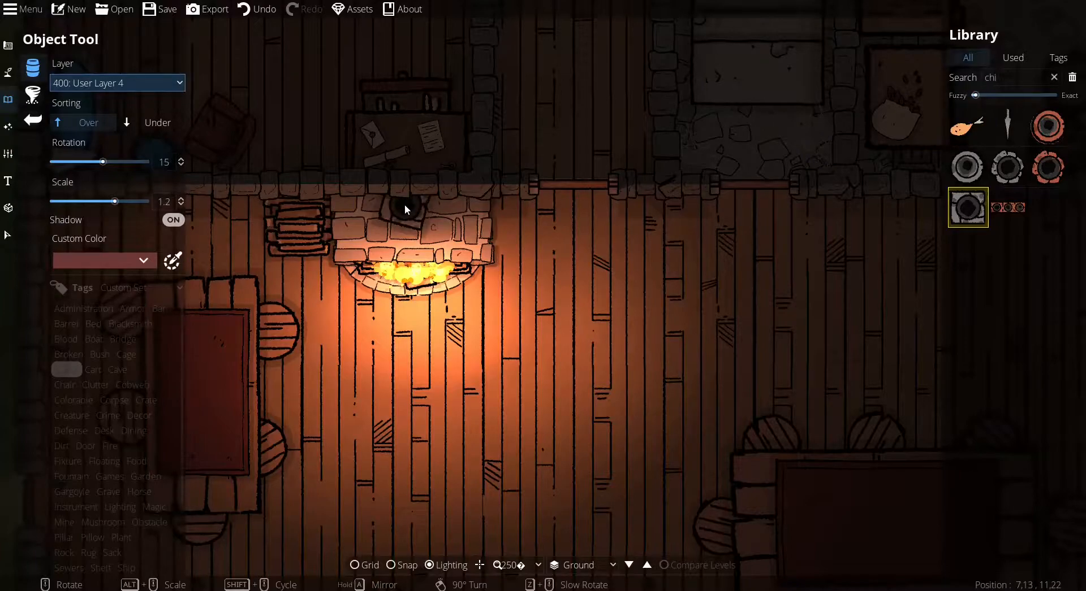
scroll(405, 205, "down", 1)
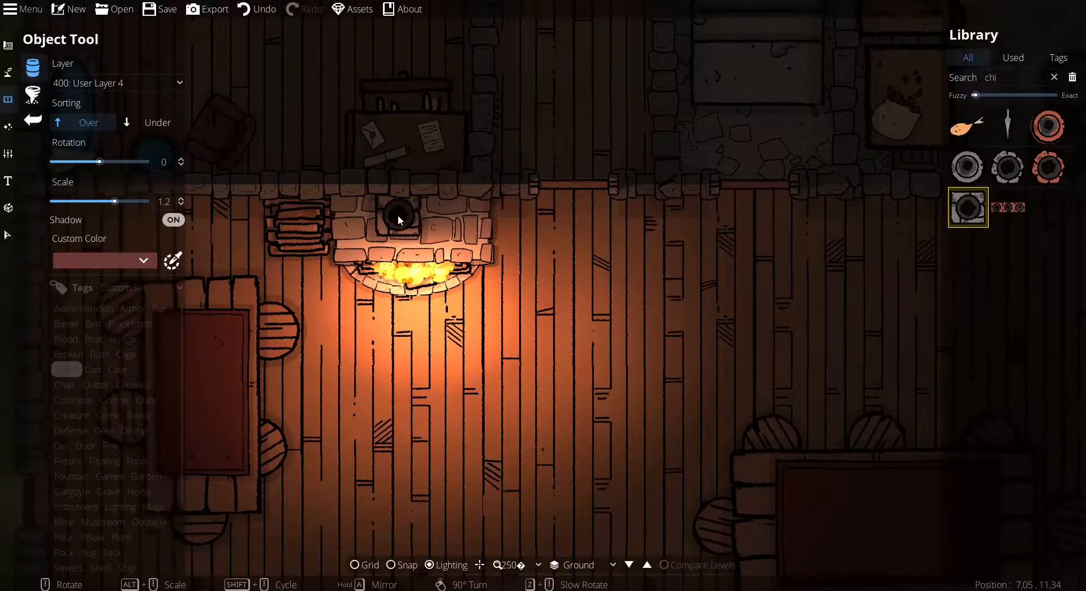
scroll(408, 212, "down", 3, "alt")
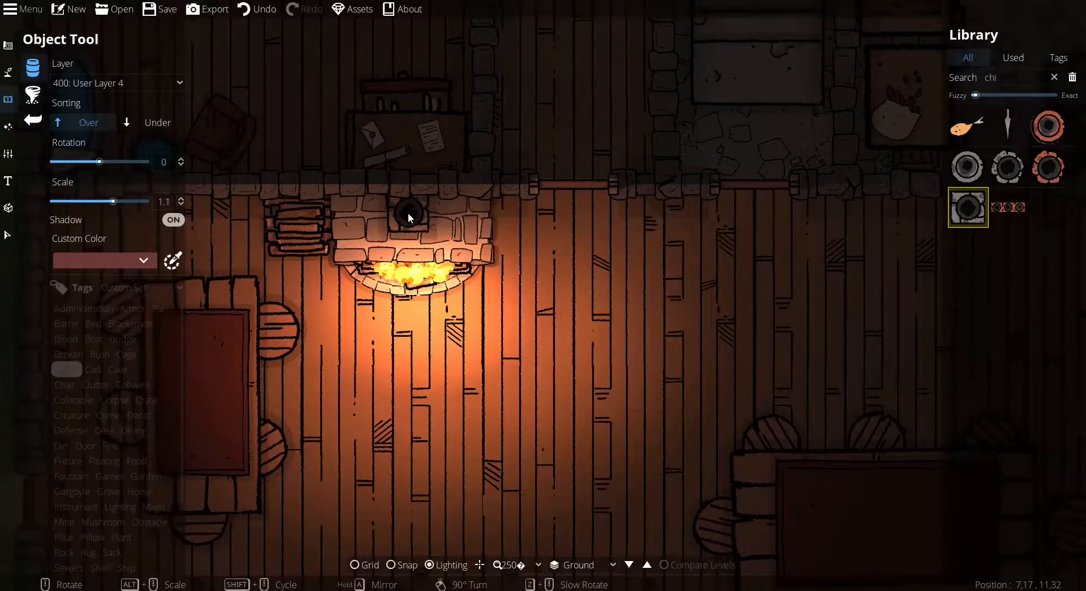
scroll(408, 212, "up", 1, "alt")
- Preview the chimney on the Above Walls layer at scale 1.4 with and without shadow, and discard it unplaced
left_click(138, 83)
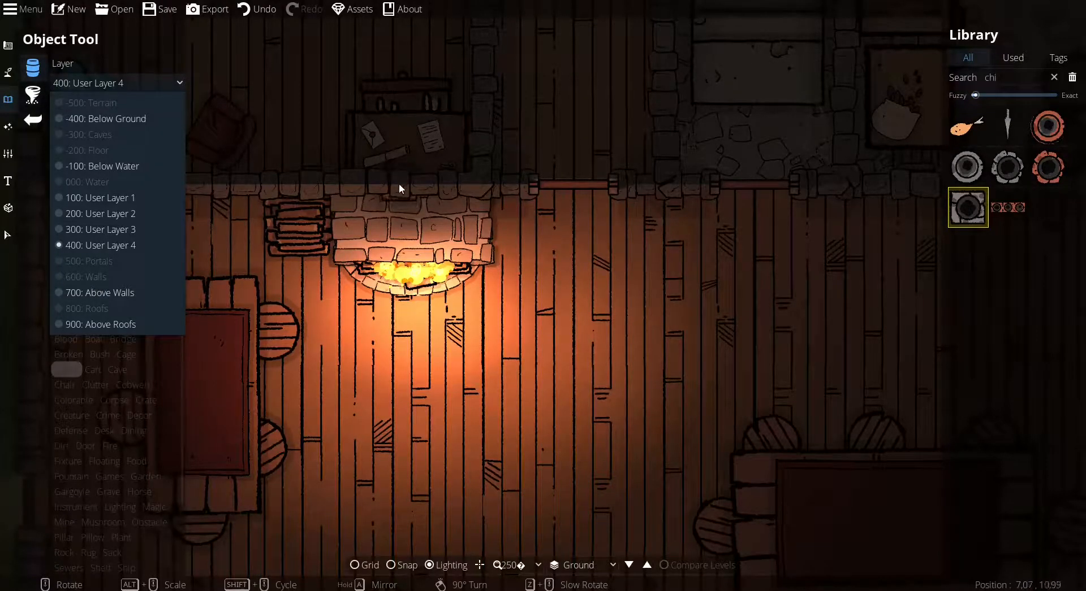
left_click(111, 293)
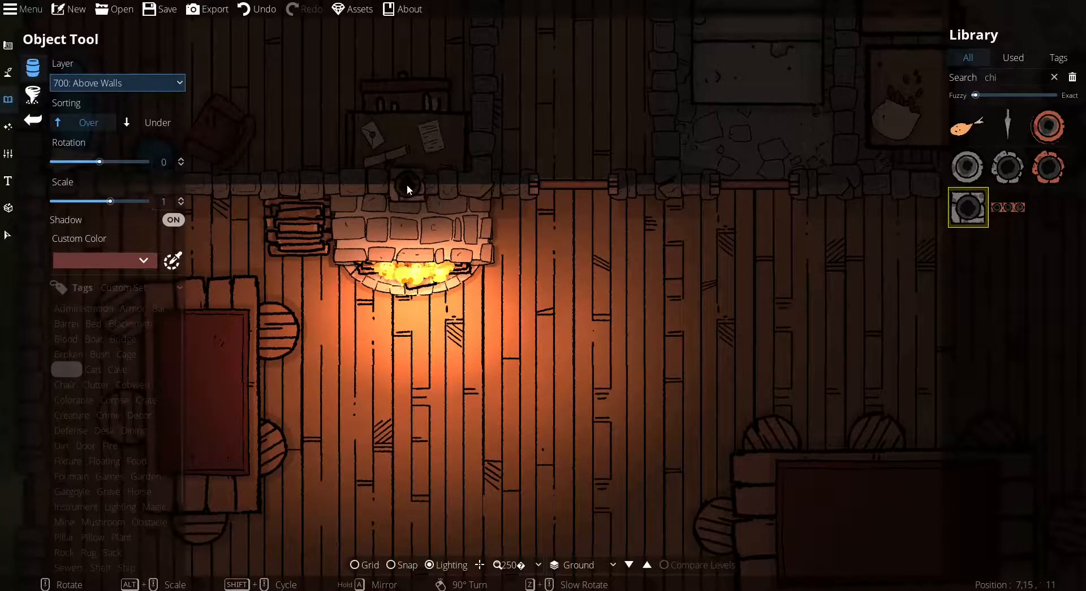
scroll(405, 193, "up", 2, "alt")
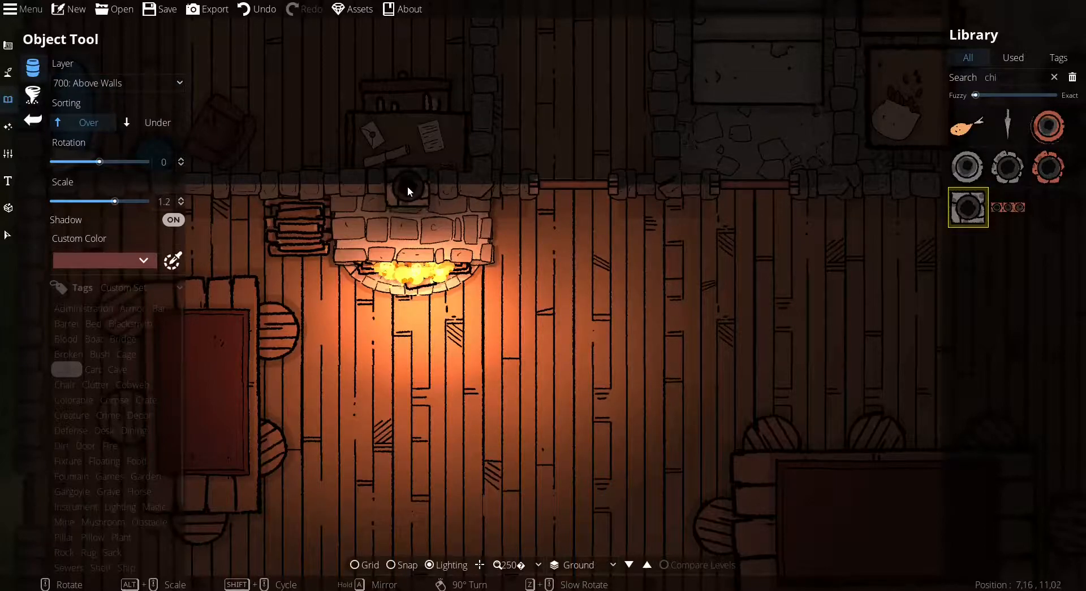
scroll(407, 188, "up", 2, "alt")
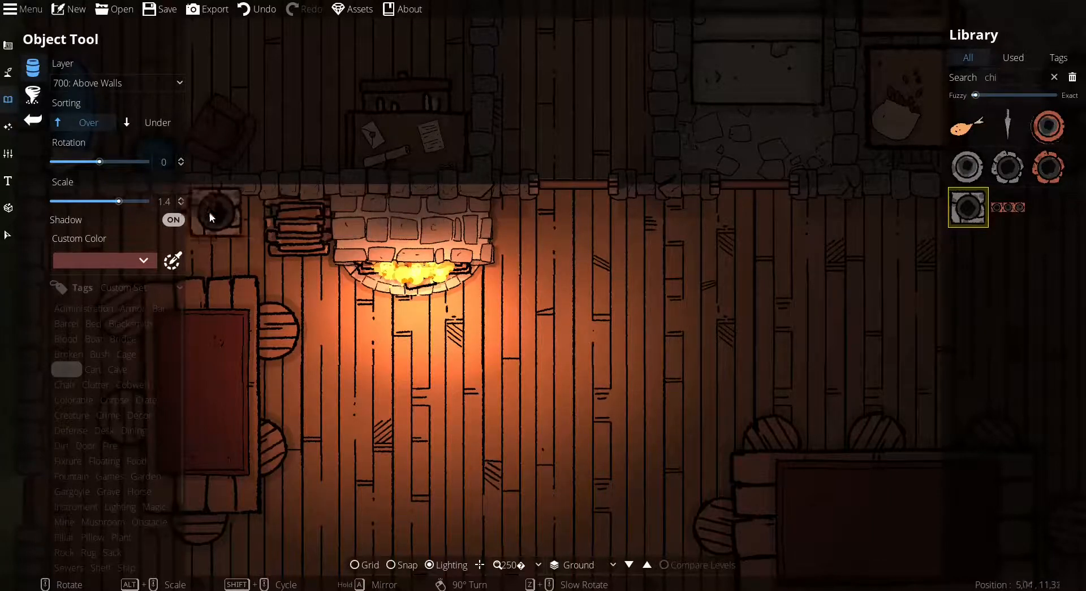
left_click(179, 221)
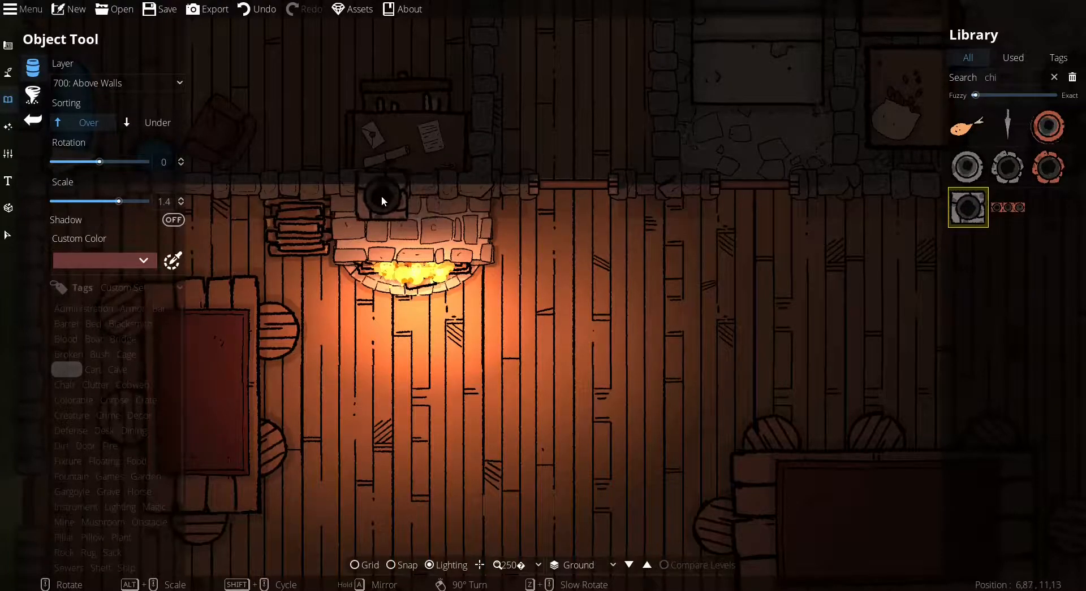
left_click(173, 222)
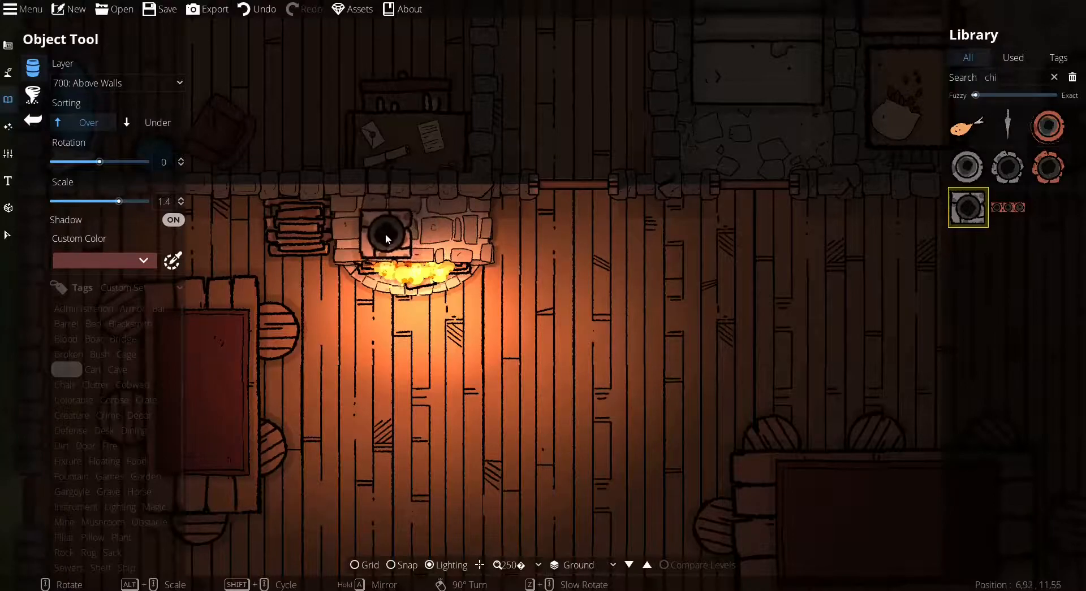
right_click(385, 234)
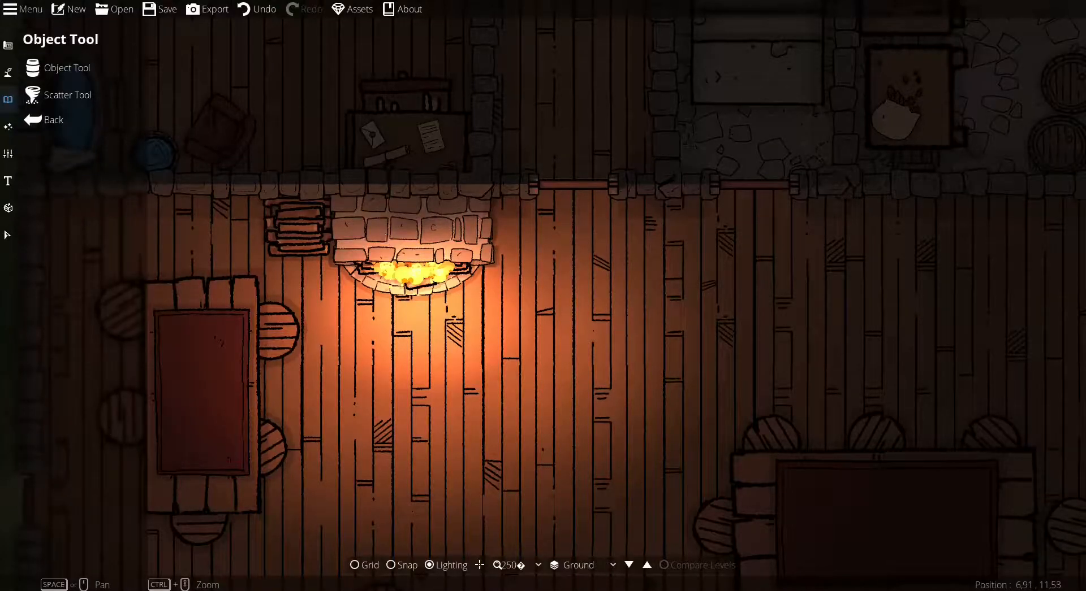